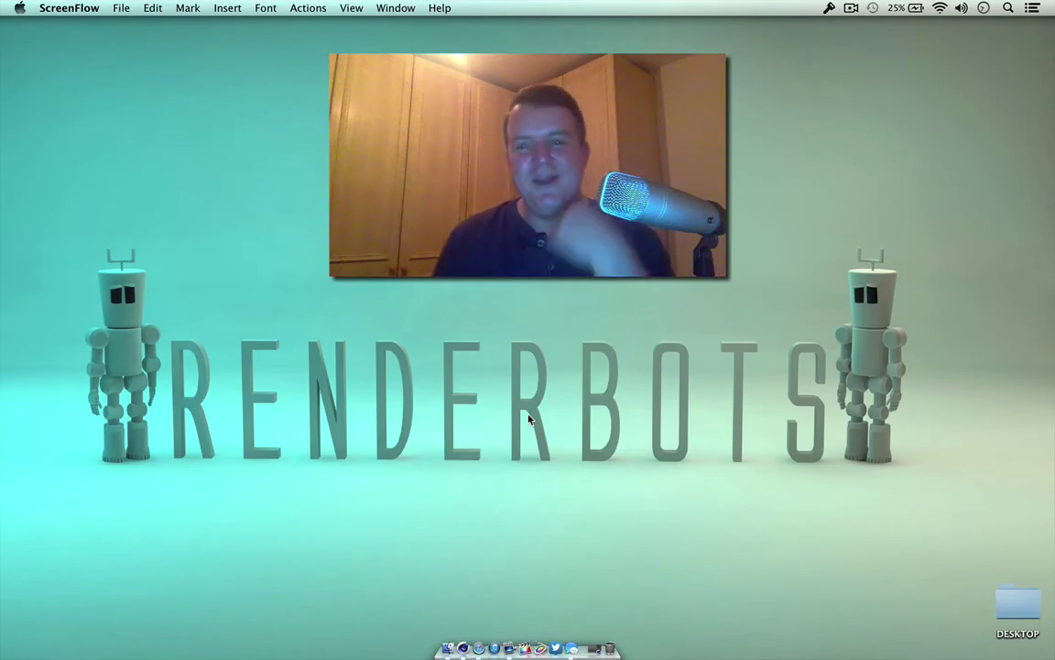
# Step: Switch to Cinema 4D with its empty untitled project
pyautogui.click(463, 647)
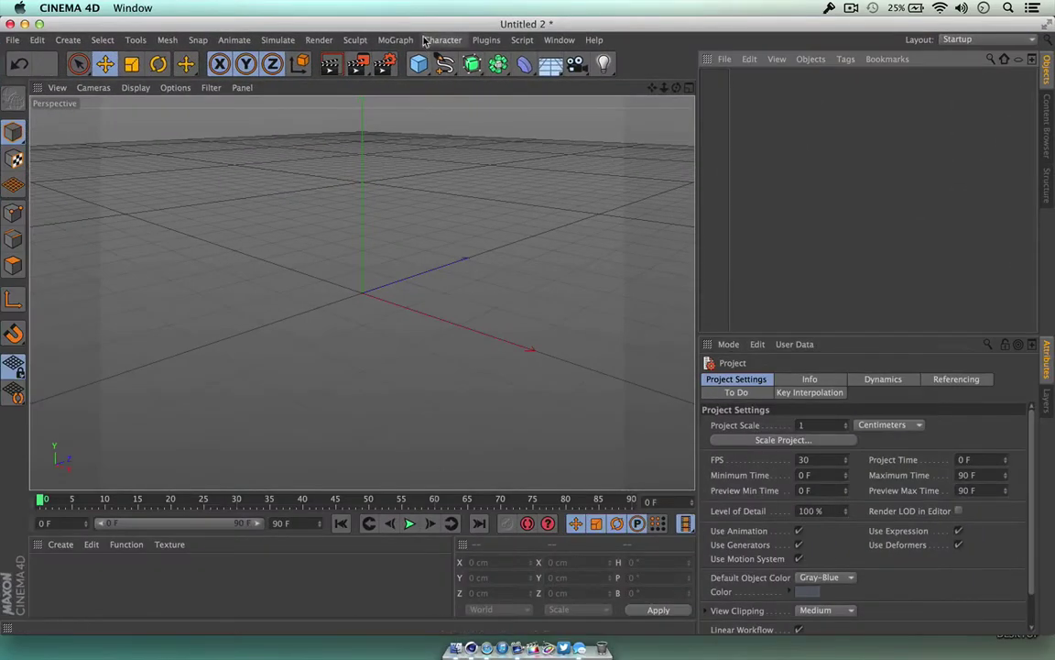
pyautogui.moveTo(422, 25); pyautogui.dragTo(425, 24)
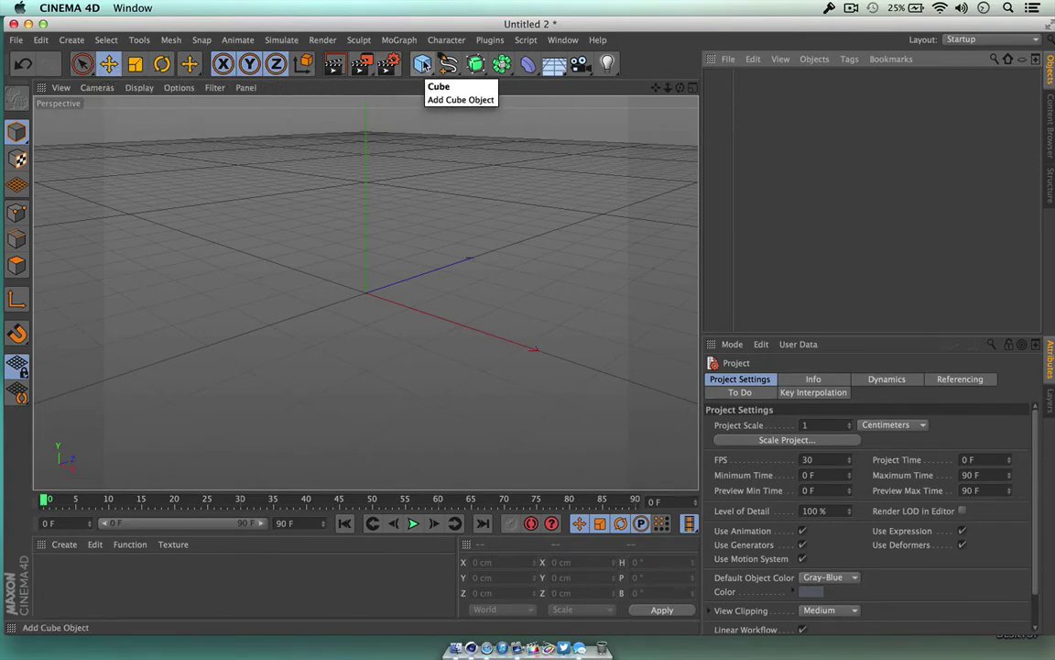
pyautogui.click(423, 64)
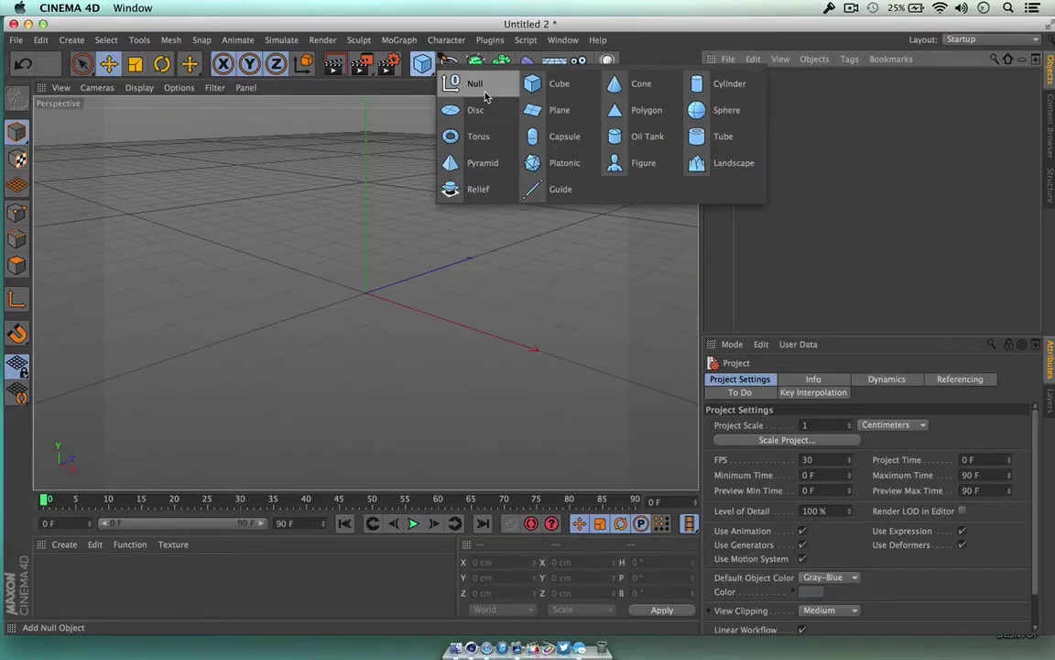
pyautogui.click(422, 67)
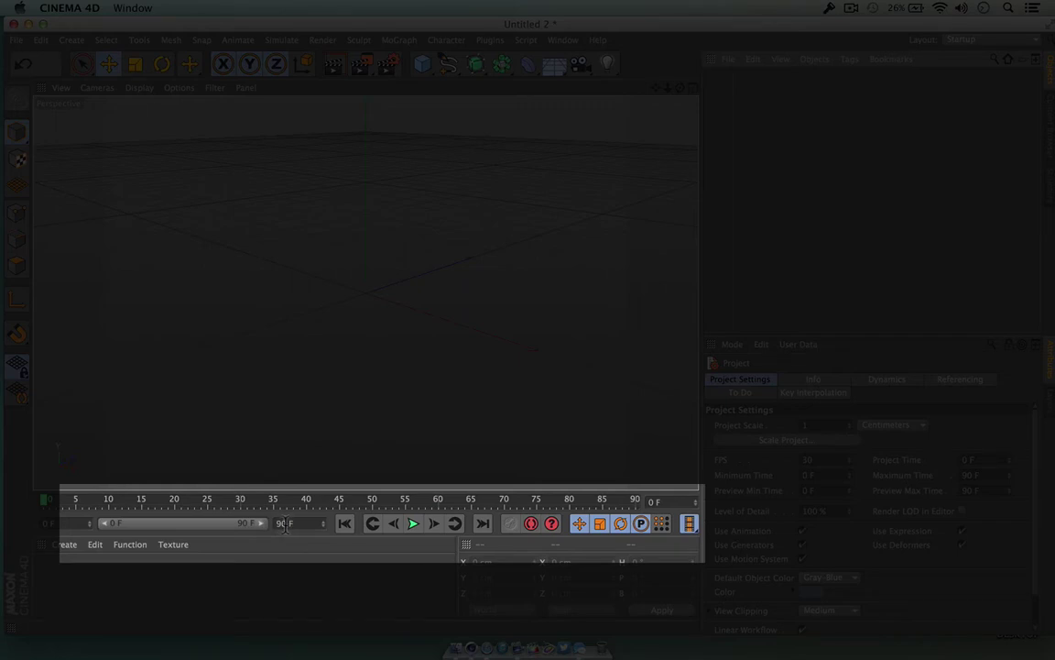
pyautogui.click(51, 502)
pyautogui.moveTo(53, 504); pyautogui.dragTo(410, 509)
pyautogui.moveTo(296, 511); pyautogui.dragTo(42, 500)
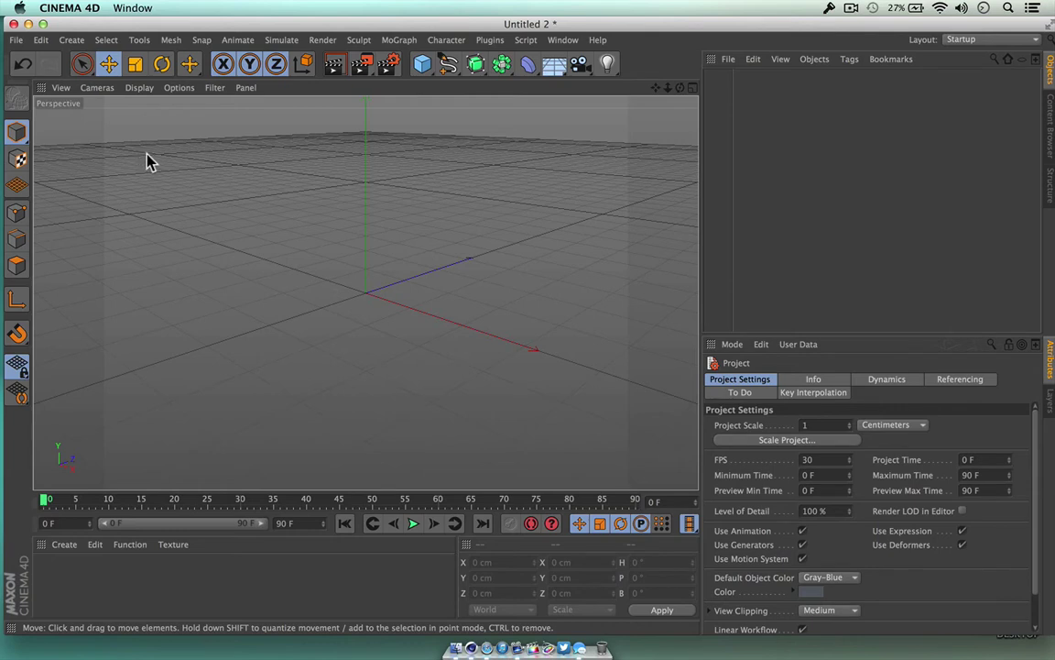
# Step: Add a cube primitive to the empty scene
pyautogui.click(423, 64)
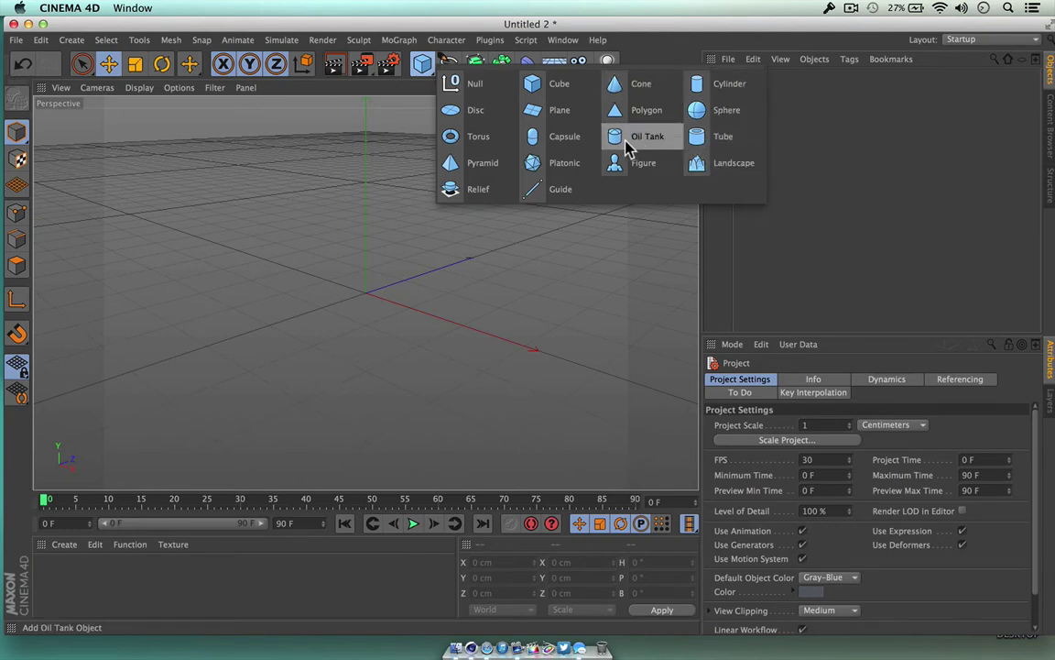
pyautogui.click(542, 88)
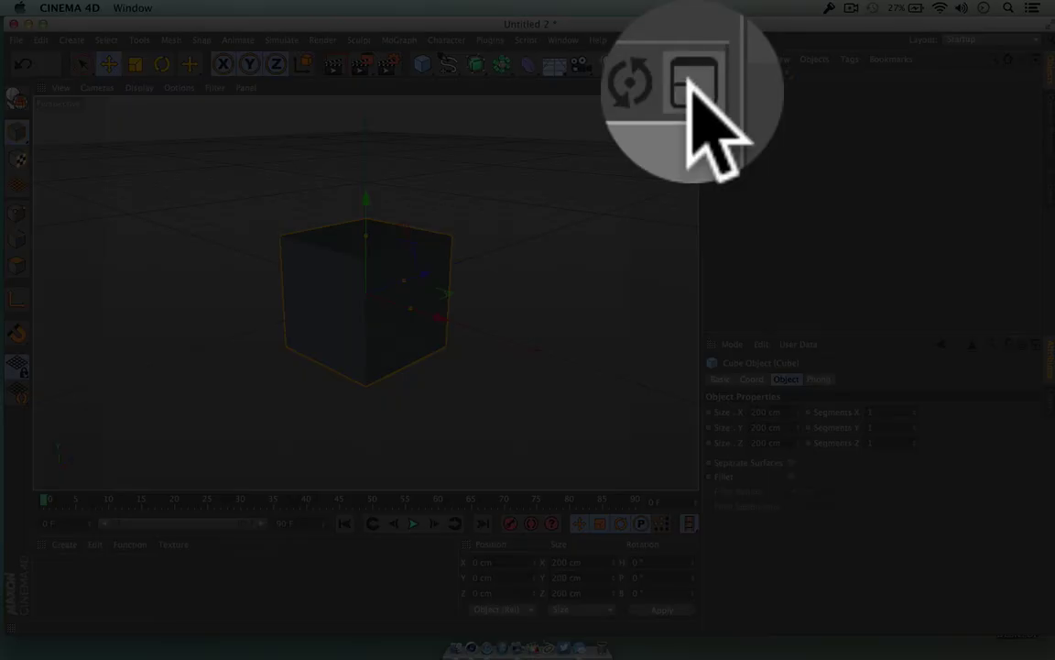
# Step: Examine the cube from different angles and distances in the perspective view by orbiting, zooming and panning
pyautogui.click(693, 88)
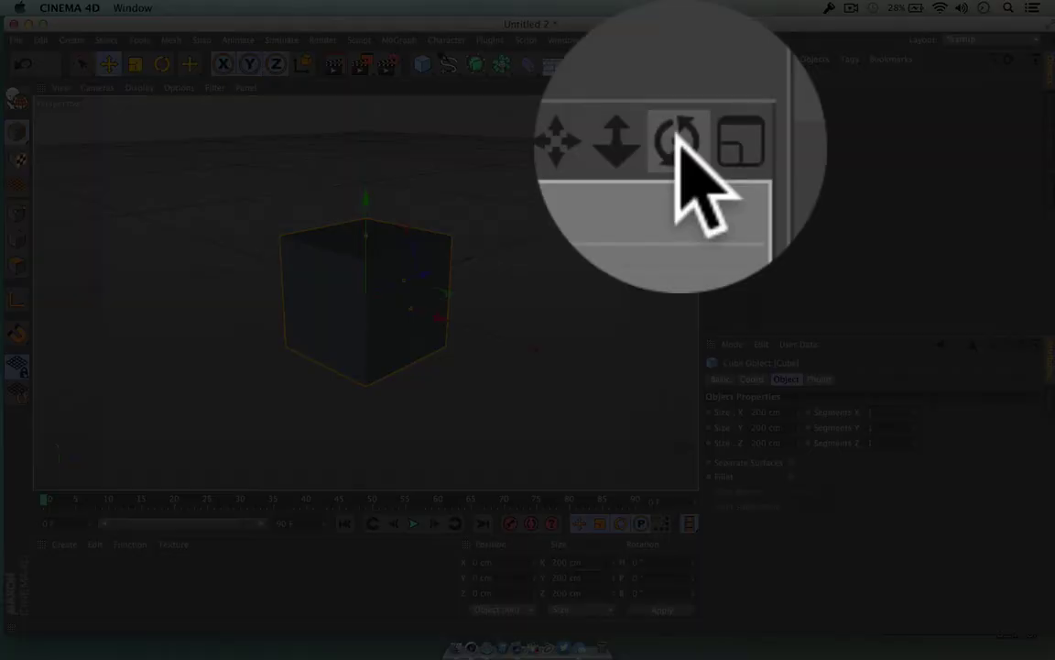
pyautogui.moveTo(680, 87); pyautogui.dragTo(835, 53)
pyautogui.keyDown('alt'); pyautogui.moveTo(364, 293); pyautogui.dragTo(365, 293); pyautogui.keyUp('alt')
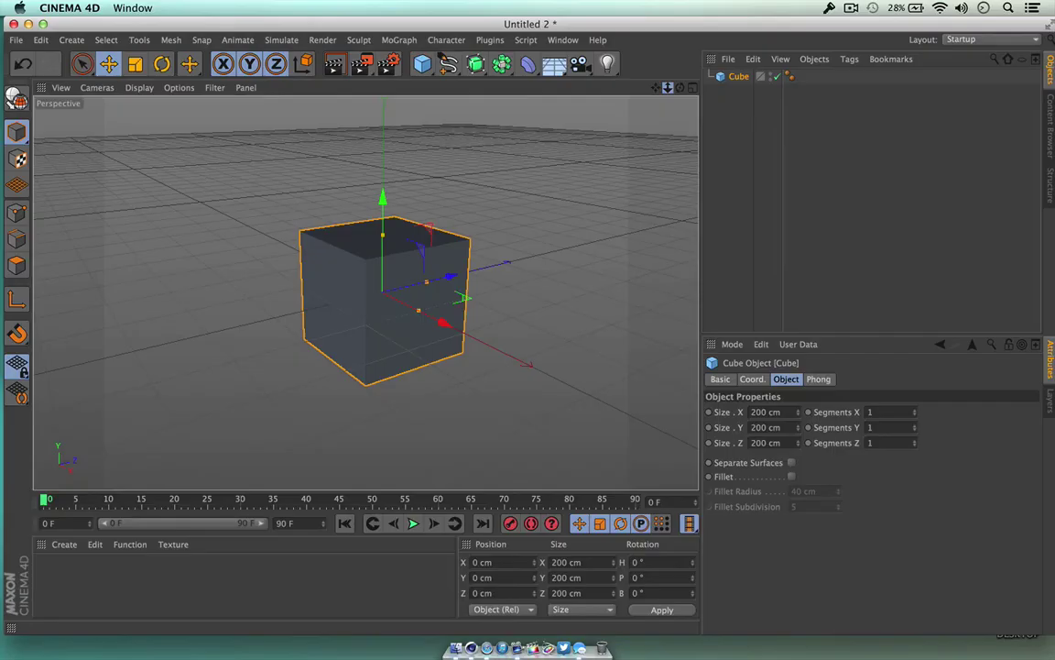
pyautogui.moveTo(667, 87); pyautogui.dragTo(568, 87)
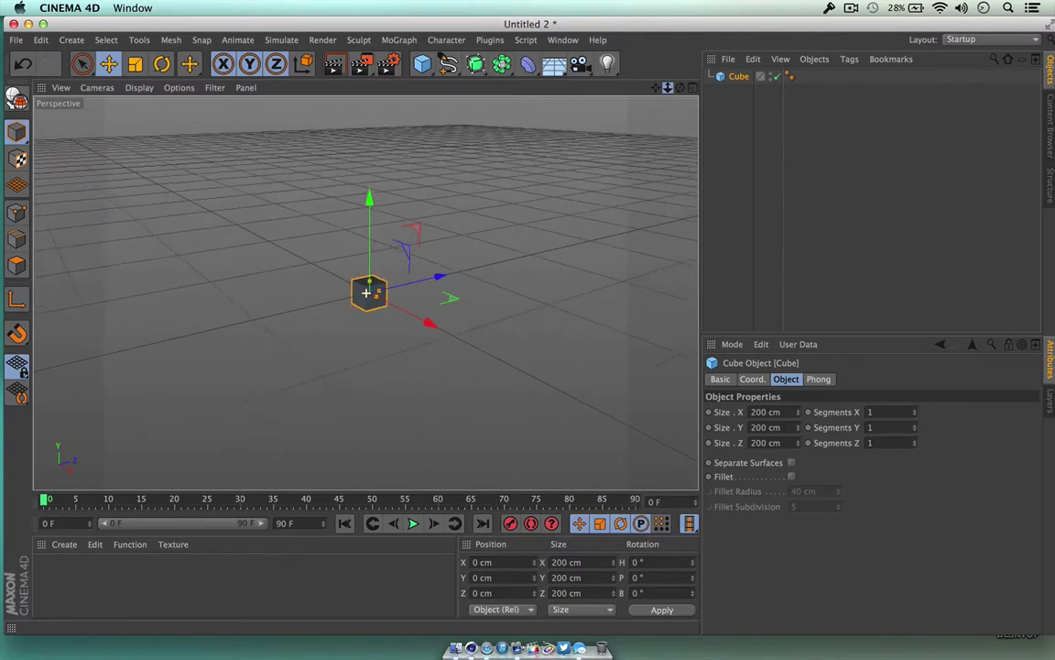
pyautogui.keyDown('alt'); pyautogui.moveTo(366, 293); pyautogui.dragTo(366, 292, button='right'); pyautogui.keyUp('alt')
pyautogui.moveTo(676, 95)
pyautogui.mouseDown()
pyautogui.moveTo(641, 88)
pyautogui.moveTo(687, 88)
pyautogui.mouseUp()
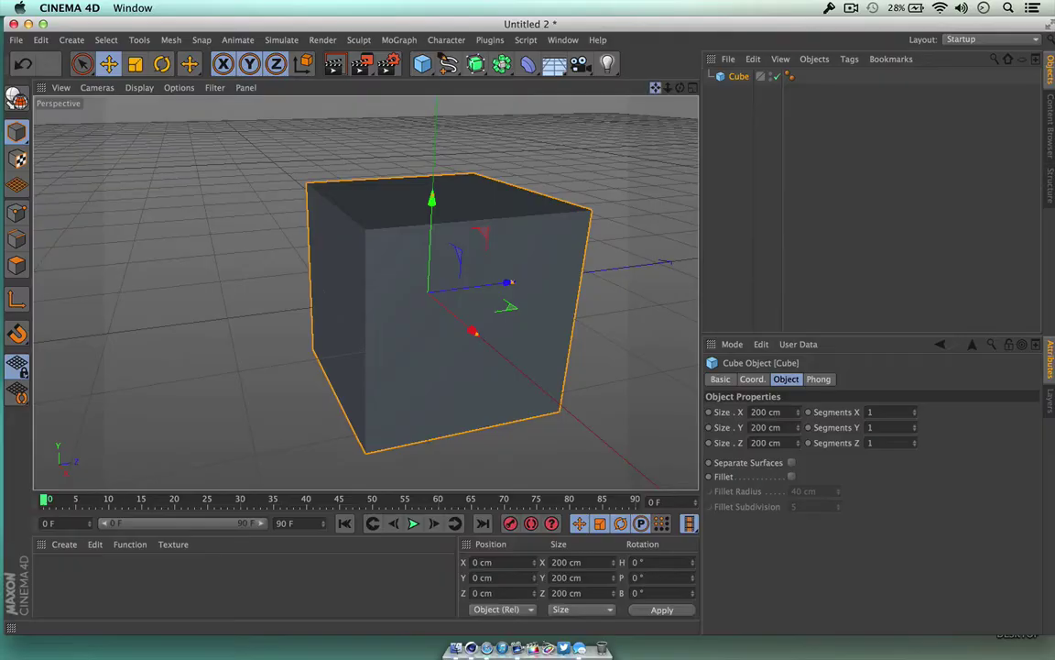
pyautogui.moveTo(655, 88); pyautogui.dragTo(706, 92)
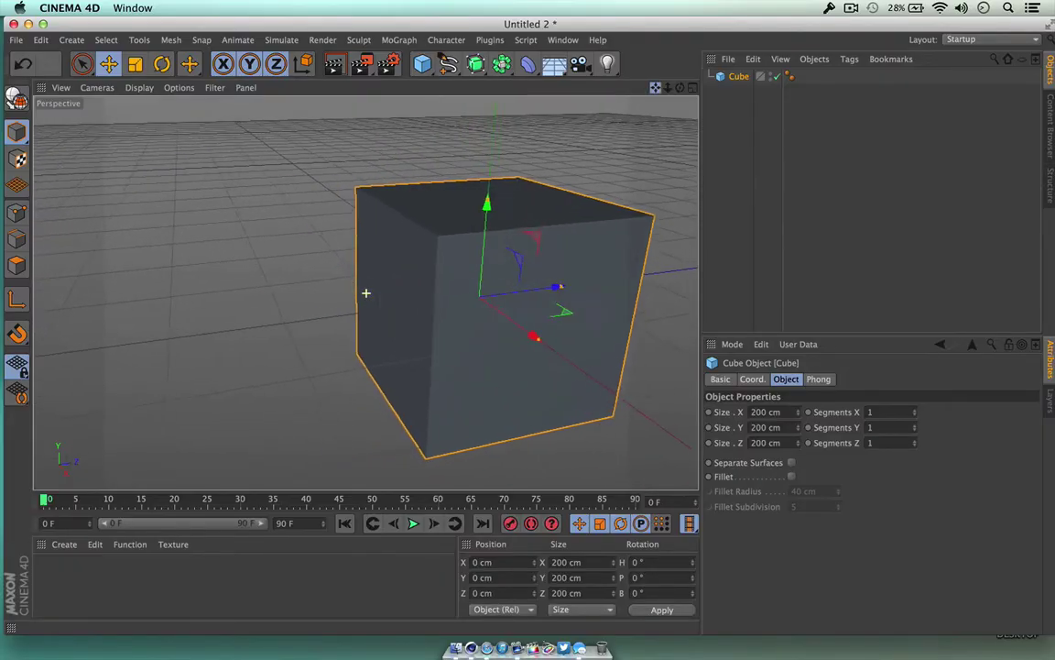
pyautogui.keyDown('alt'); pyautogui.moveTo(366, 292); pyautogui.dragTo(365, 293, button='middle'); pyautogui.keyUp('alt')
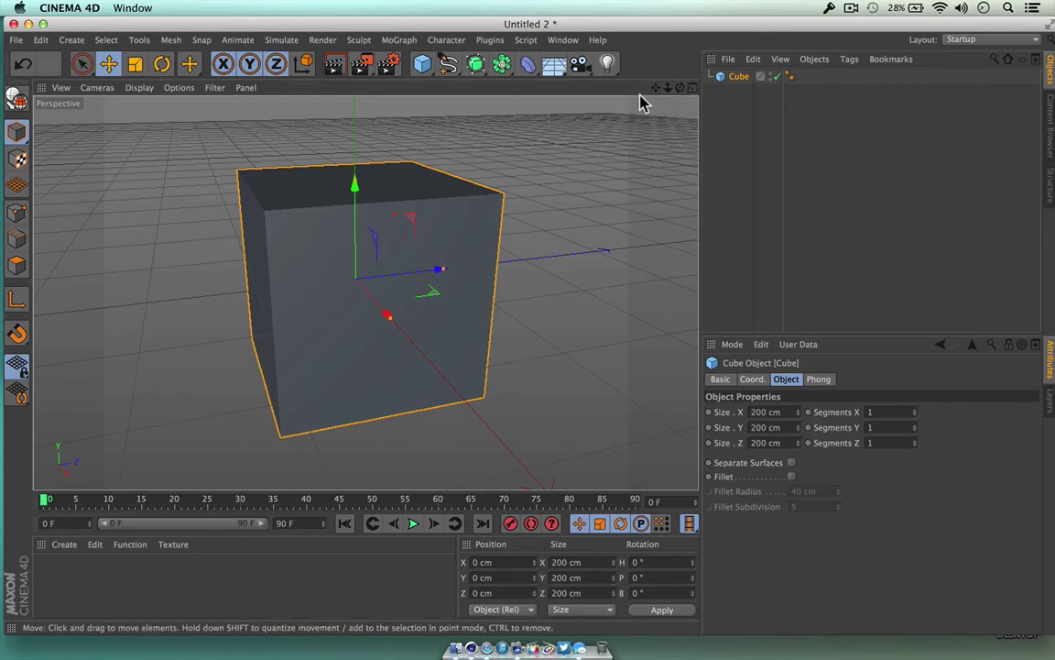
pyautogui.moveTo(668, 87); pyautogui.dragTo(692, 93)
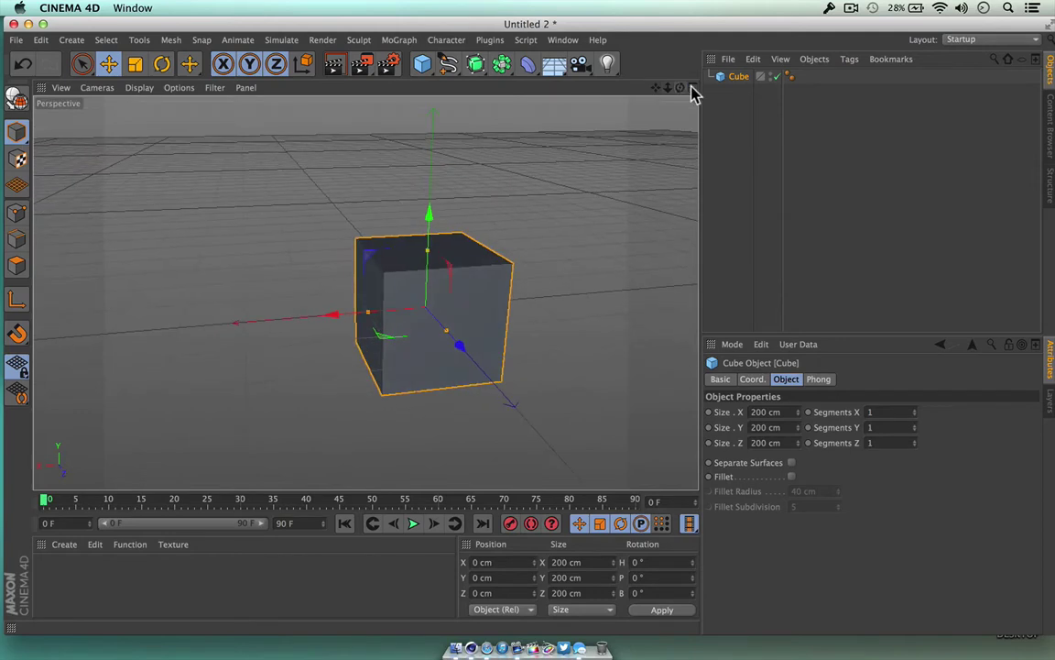
# Step: Inspect the cube in the four-view layout and the maximized Top view, and return to the maximized Perspective view
pyautogui.click(692, 89)
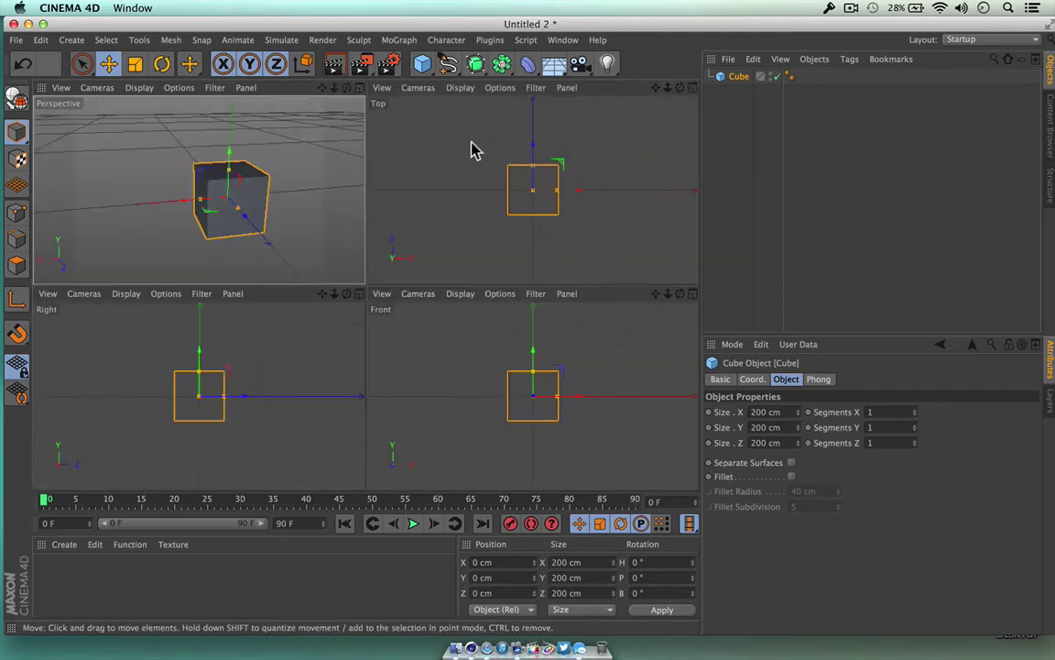
pyautogui.click(693, 90)
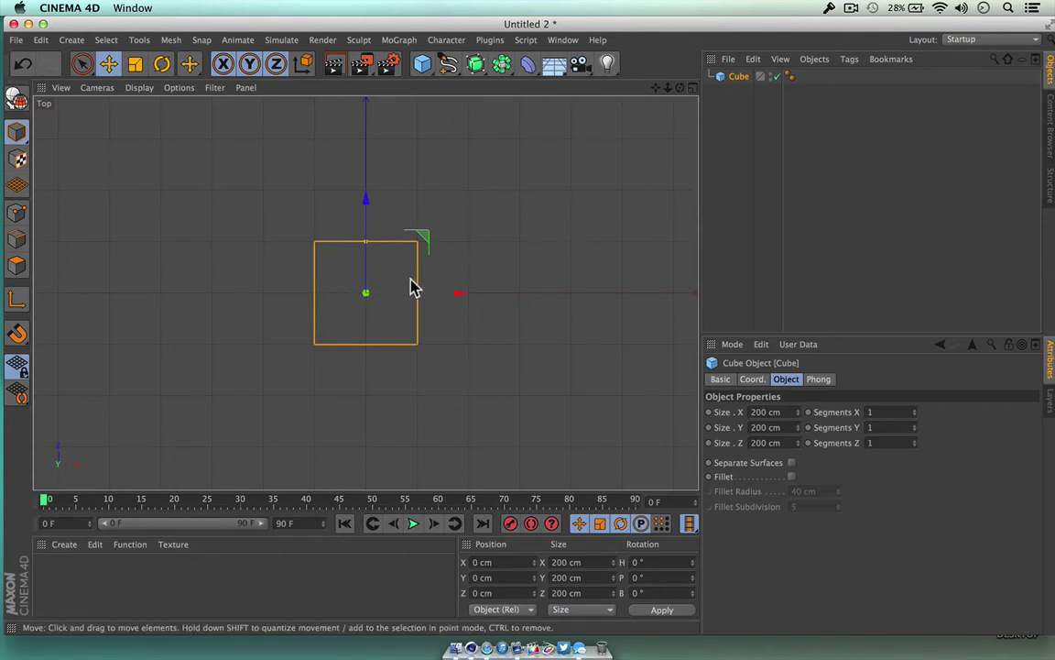
pyautogui.click(693, 91)
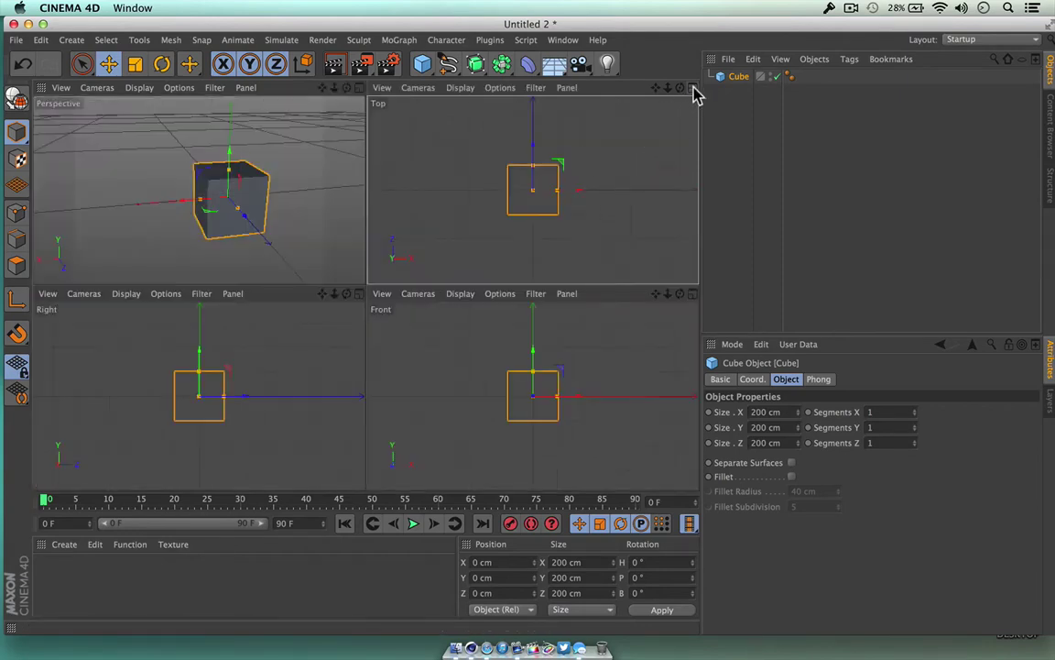
pyautogui.click(358, 88)
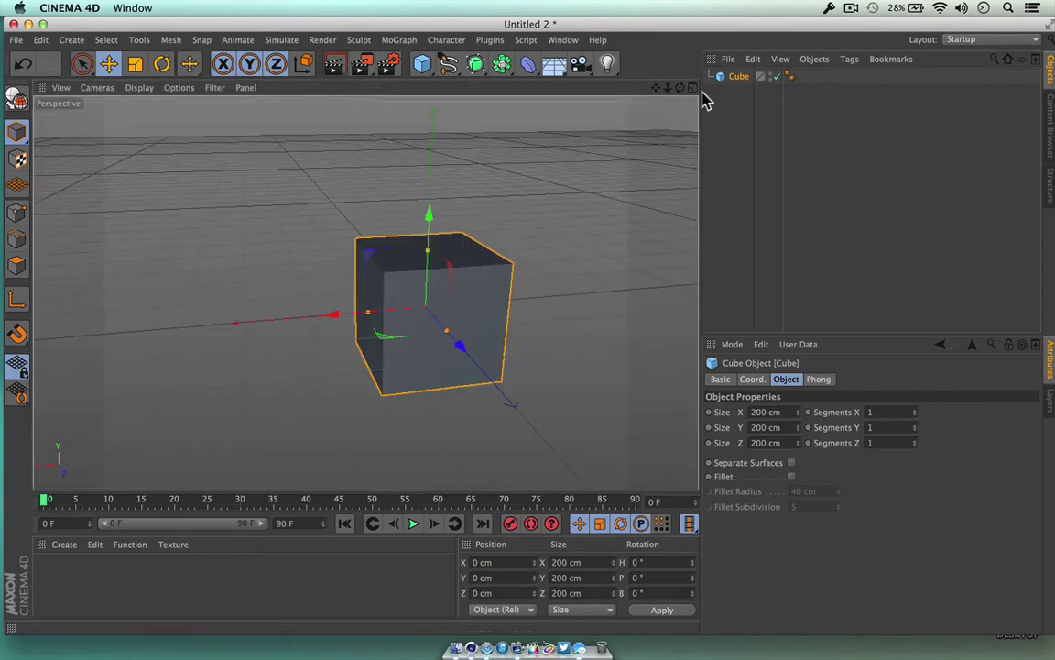
# Step: Move the cube along its axes to about X 49 cm, Y 53 cm and Z -5 cm
pyautogui.moveTo(680, 87); pyautogui.dragTo(538, 144)
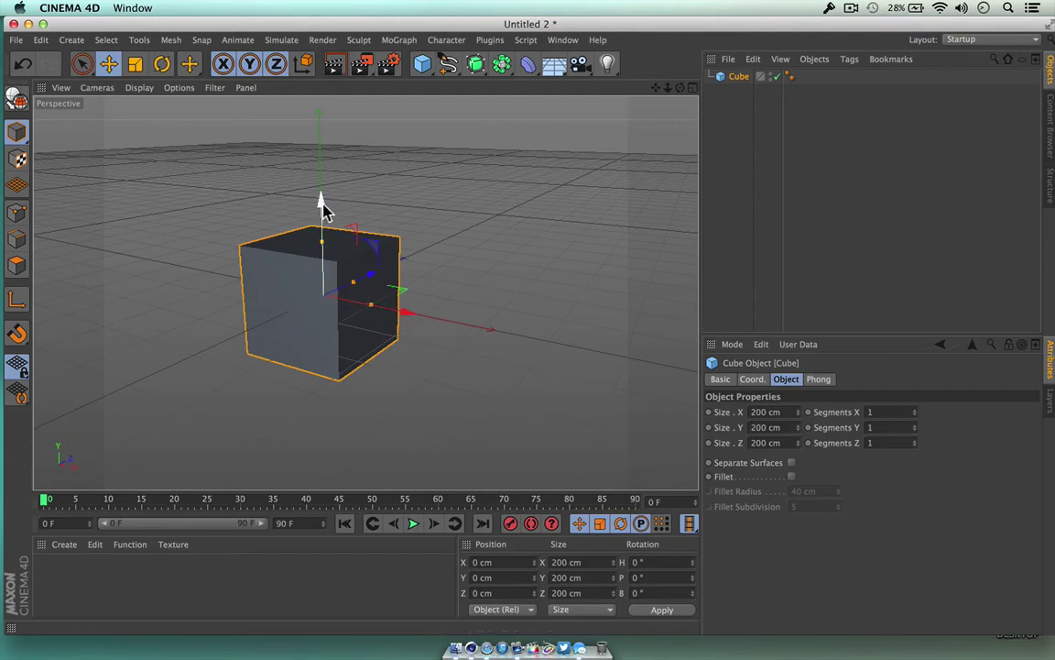
pyautogui.moveTo(406, 316); pyautogui.dragTo(415, 341)
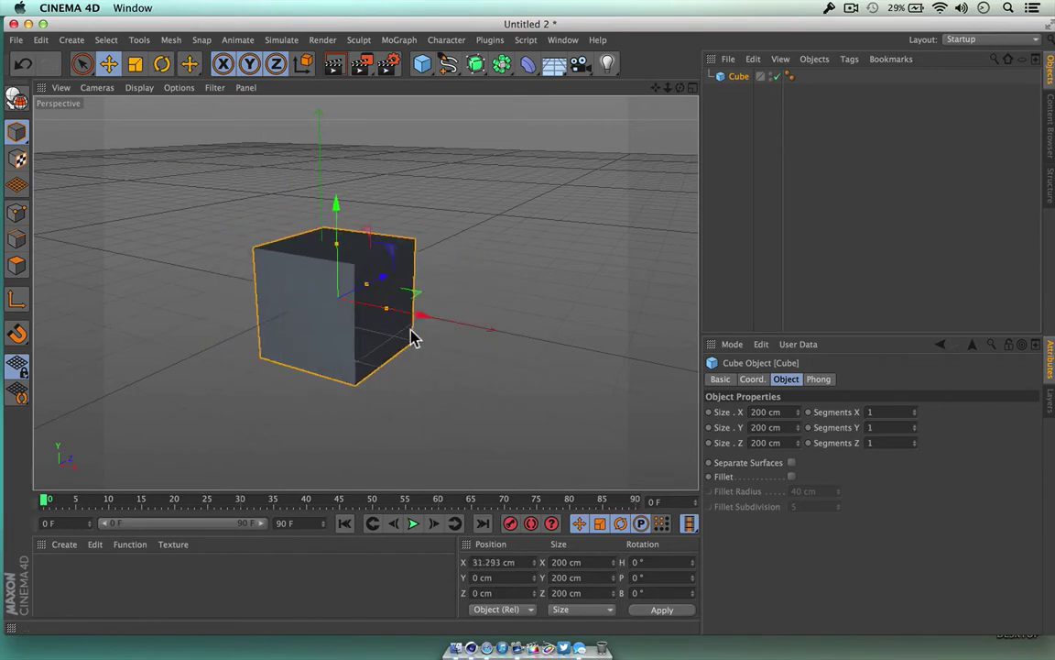
pyautogui.moveTo(336, 210)
pyautogui.mouseDown()
pyautogui.moveTo(330, 125)
pyautogui.moveTo(321, 215)
pyautogui.moveTo(316, 129)
pyautogui.moveTo(301, 209)
pyautogui.moveTo(306, 165)
pyautogui.moveTo(305, 178)
pyautogui.moveTo(336, 195)
pyautogui.mouseUp()
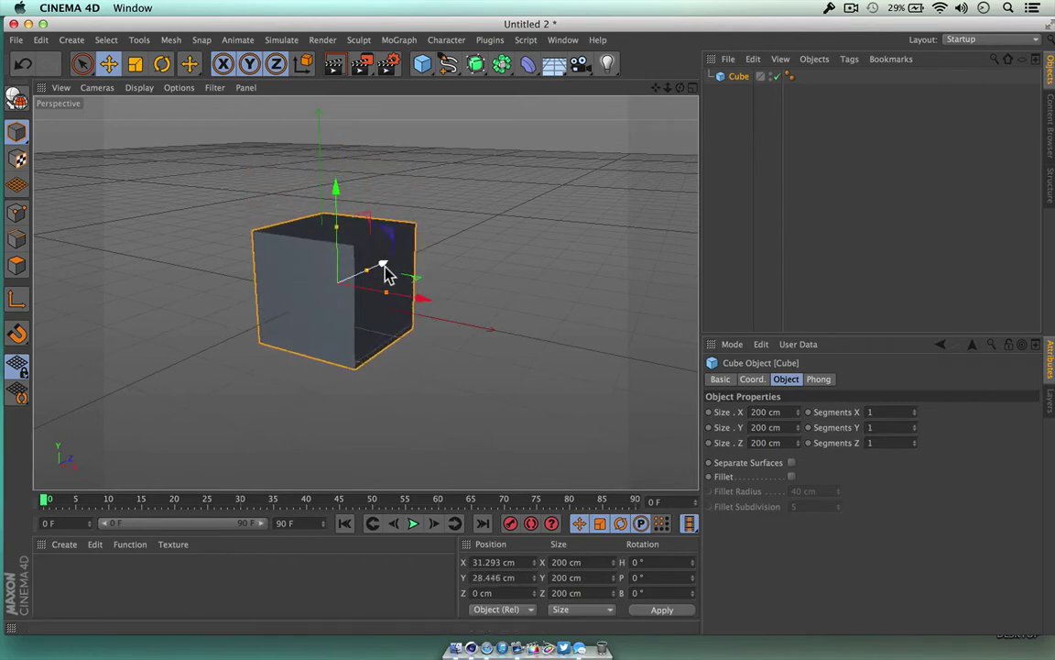
pyautogui.moveTo(385, 270); pyautogui.dragTo(365, 231)
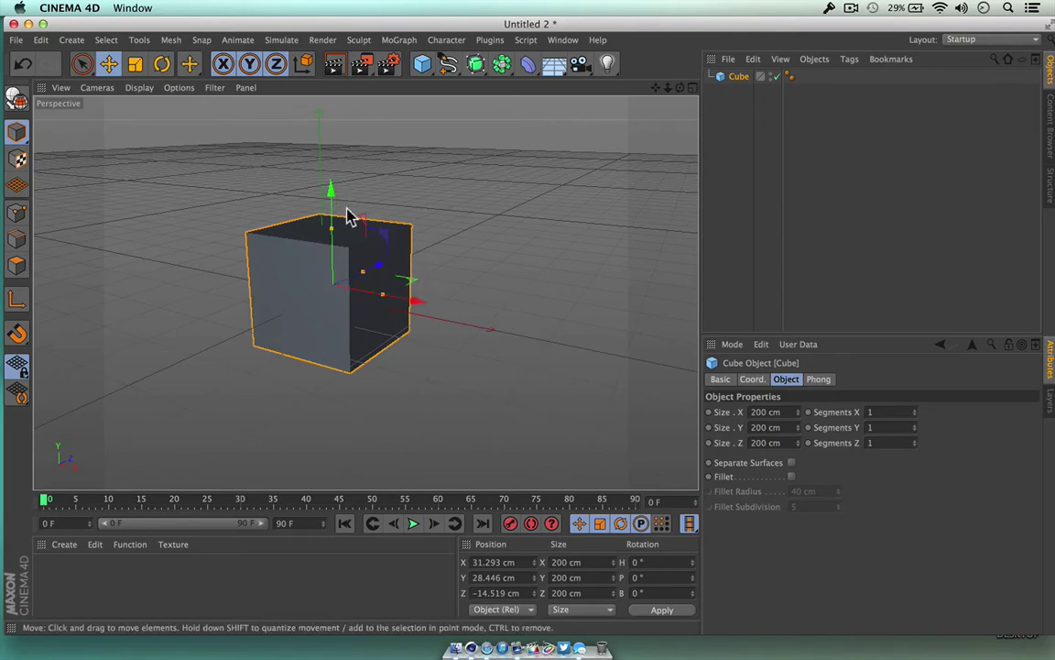
pyautogui.moveTo(332, 193)
pyautogui.mouseDown()
pyautogui.moveTo(332, 169)
pyautogui.moveTo(331, 207)
pyautogui.mouseUp()
pyautogui.moveTo(414, 305)
pyautogui.mouseDown()
pyautogui.moveTo(459, 318)
pyautogui.moveTo(423, 308)
pyautogui.mouseUp()
pyautogui.moveTo(338, 187)
pyautogui.mouseDown()
pyautogui.moveTo(331, 149)
pyautogui.moveTo(328, 174)
pyautogui.mouseUp()
pyautogui.moveTo(381, 238)
pyautogui.mouseDown()
pyautogui.moveTo(405, 228)
pyautogui.moveTo(382, 244)
pyautogui.moveTo(389, 236)
pyautogui.mouseUp()
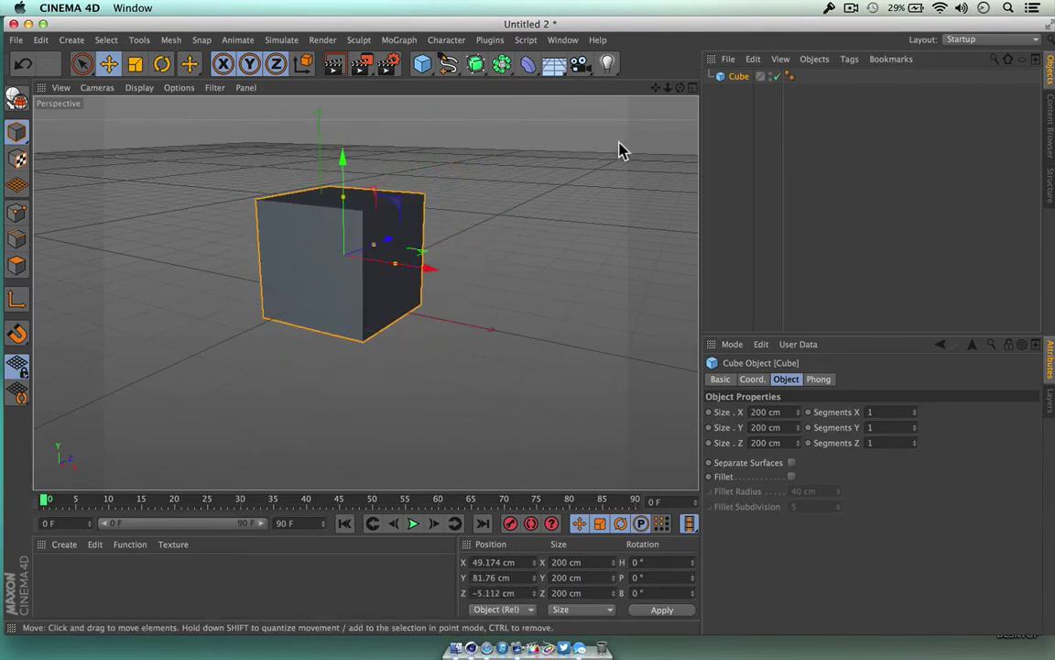
pyautogui.moveTo(680, 87); pyautogui.dragTo(550, 119)
pyautogui.moveTo(364, 293); pyautogui.dragTo(365, 292)
pyautogui.moveTo(386, 161); pyautogui.dragTo(380, 181)
pyautogui.moveTo(679, 87); pyautogui.dragTo(364, 292)
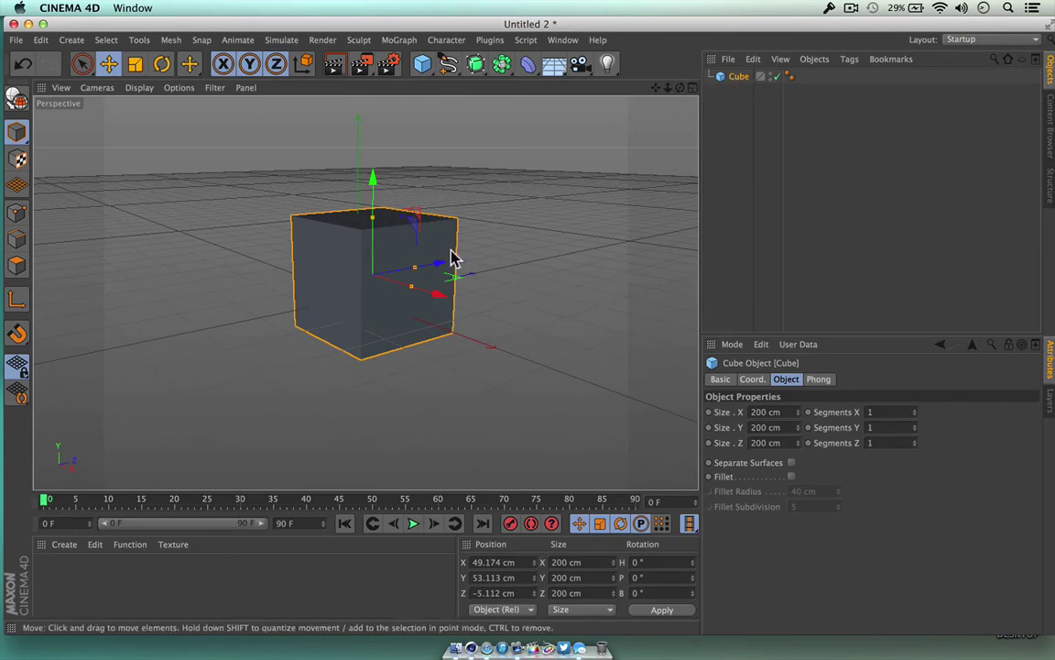
# Step: Rename the cube object as BASE
pyautogui.doubleClick(738, 77)
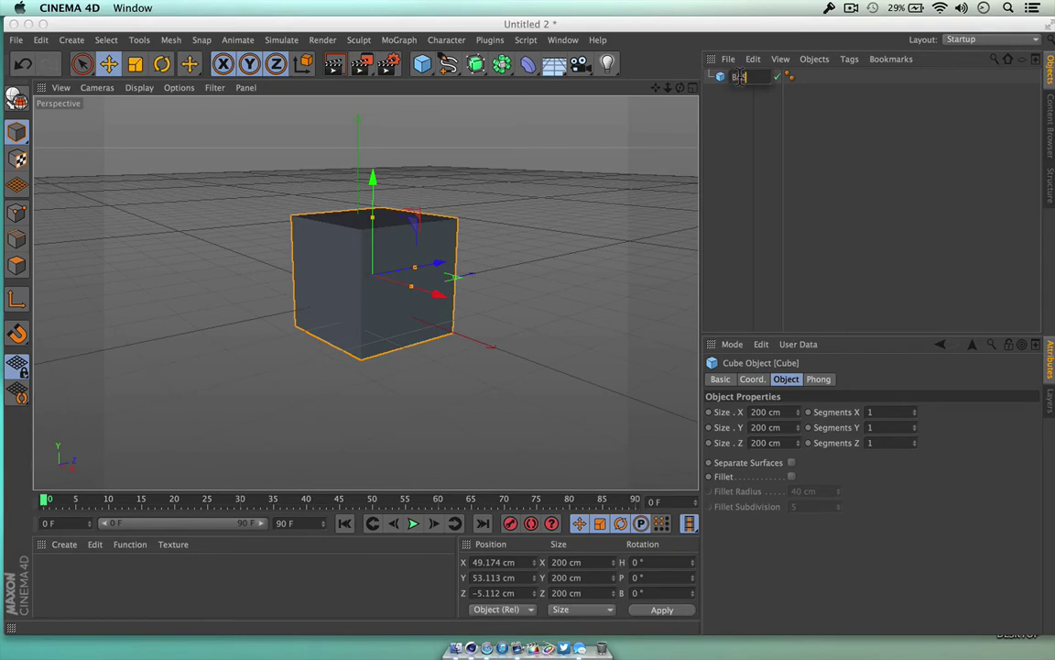
pyautogui.write('BASE')
pyautogui.press('Return')
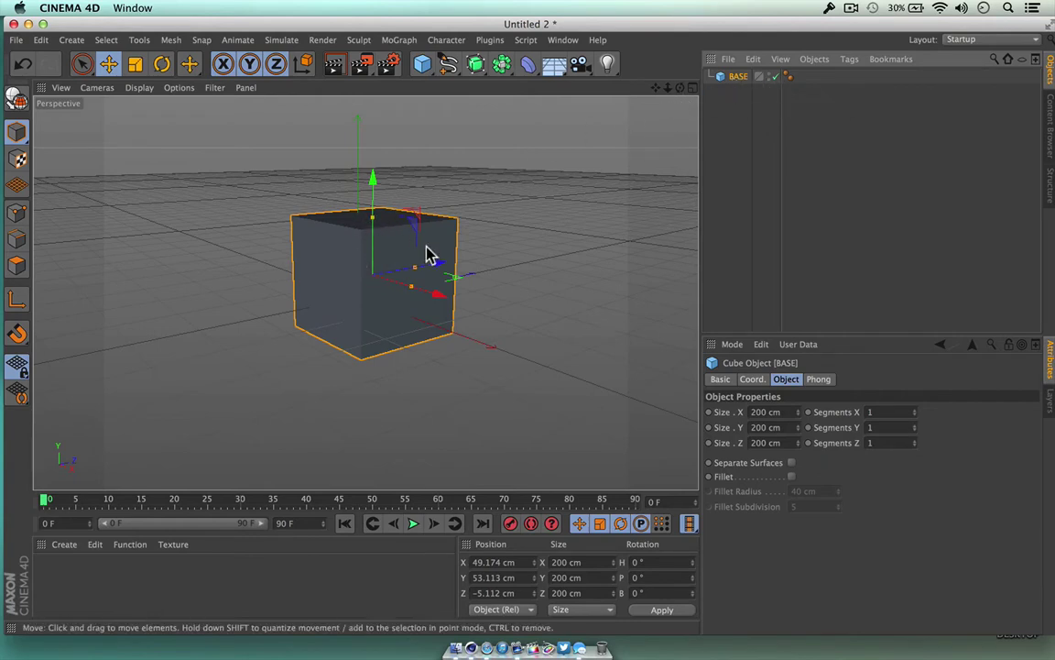
# Step: Add a sphere primitive and move it along the Z axis to about 347 cm, clear of the BASE cube
pyautogui.click(426, 72)
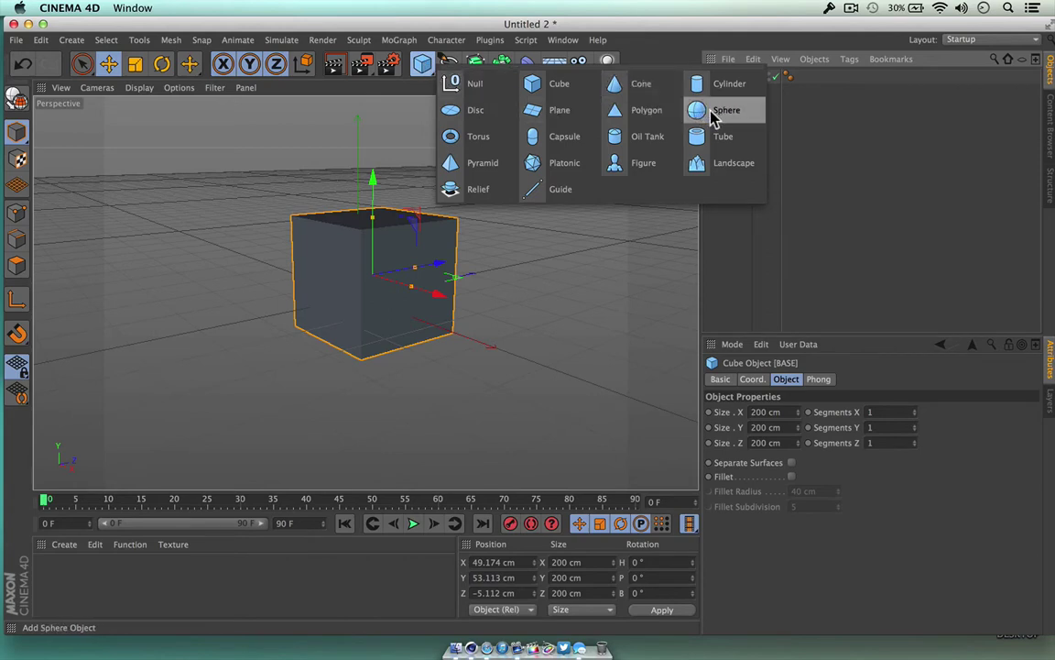
pyautogui.click(709, 113)
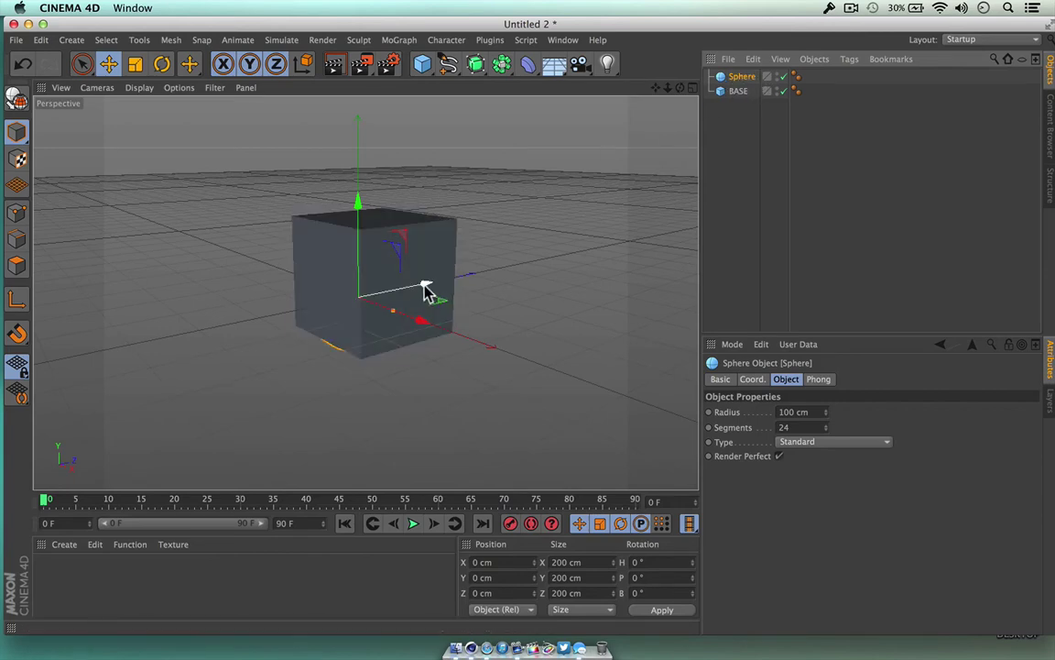
pyautogui.moveTo(435, 290); pyautogui.dragTo(474, 278)
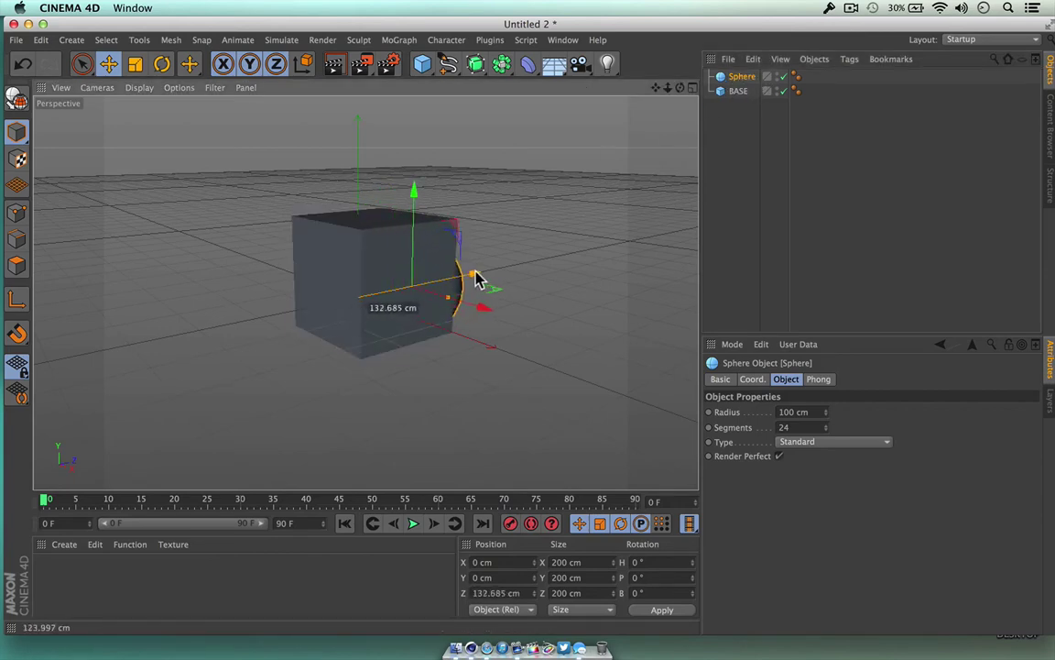
pyautogui.moveTo(539, 264); pyautogui.dragTo(542, 264)
pyautogui.moveTo(679, 87); pyautogui.dragTo(632, 100)
pyautogui.moveTo(365, 292); pyautogui.dragTo(364, 292)
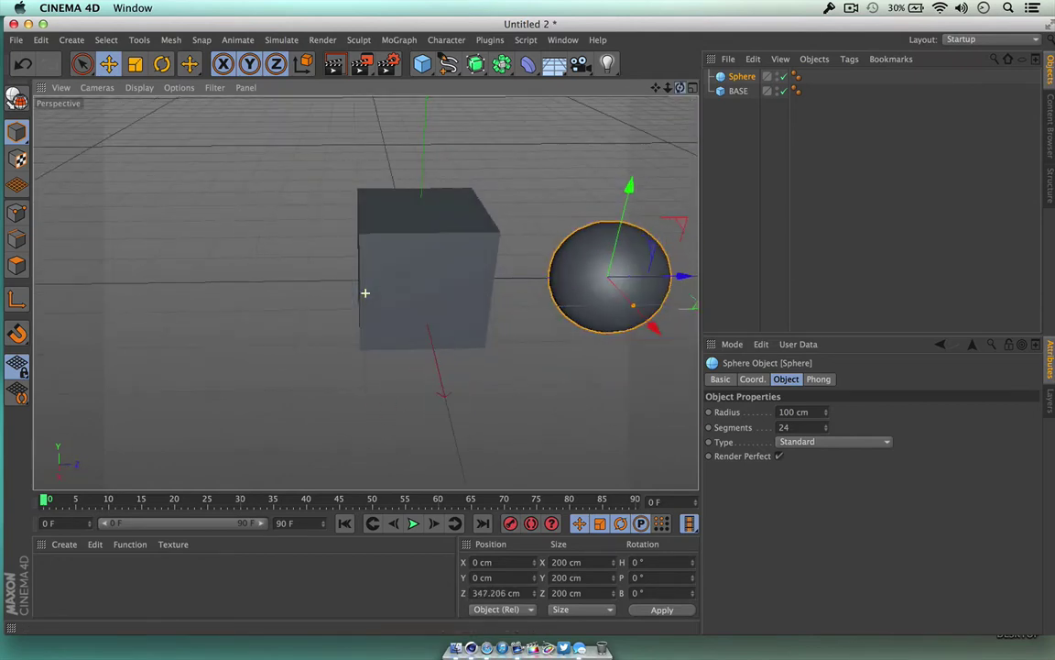
pyautogui.moveTo(679, 87); pyautogui.dragTo(623, 96)
pyautogui.moveTo(365, 292); pyautogui.dragTo(364, 293)
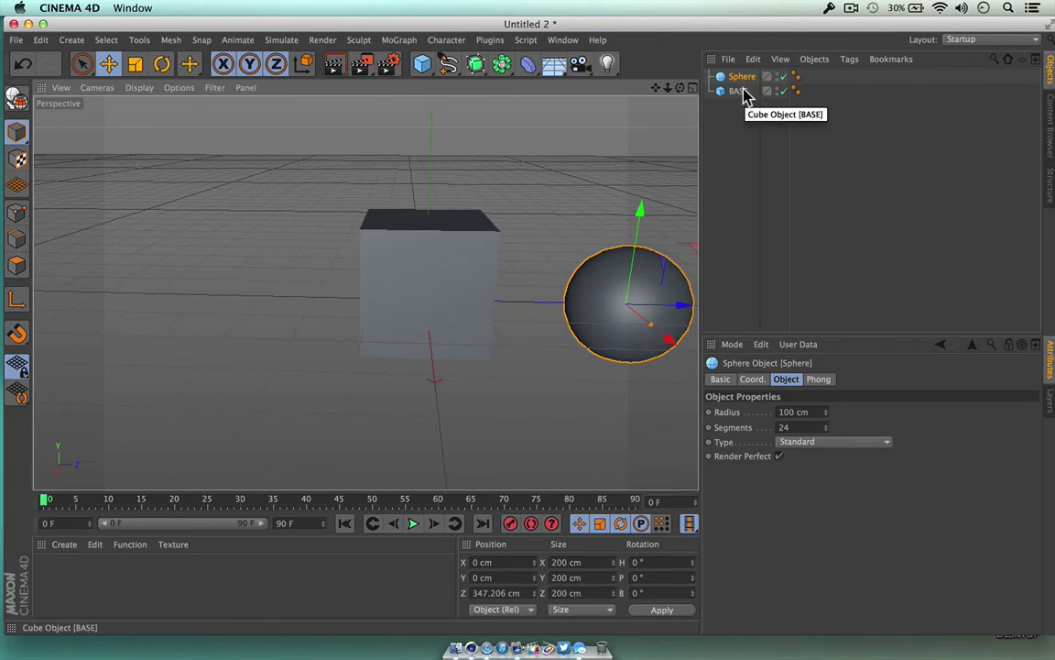
# Step: Frame the sphere and the BASE cube in turn in the perspective view, and reselect the sphere
pyautogui.press('s')
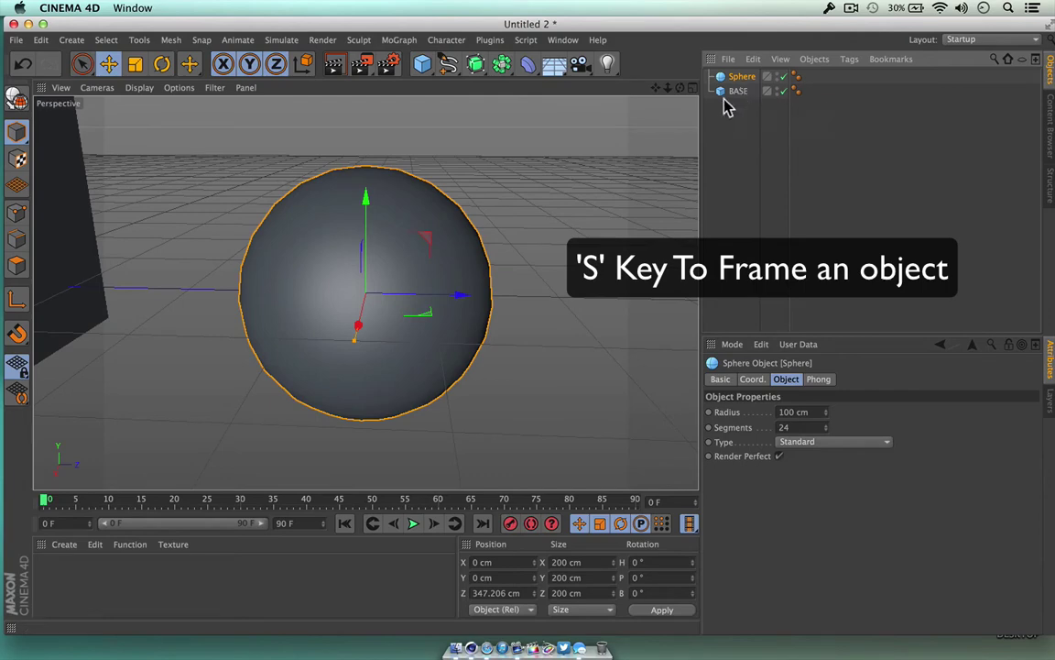
pyautogui.moveTo(680, 88); pyautogui.dragTo(607, 75)
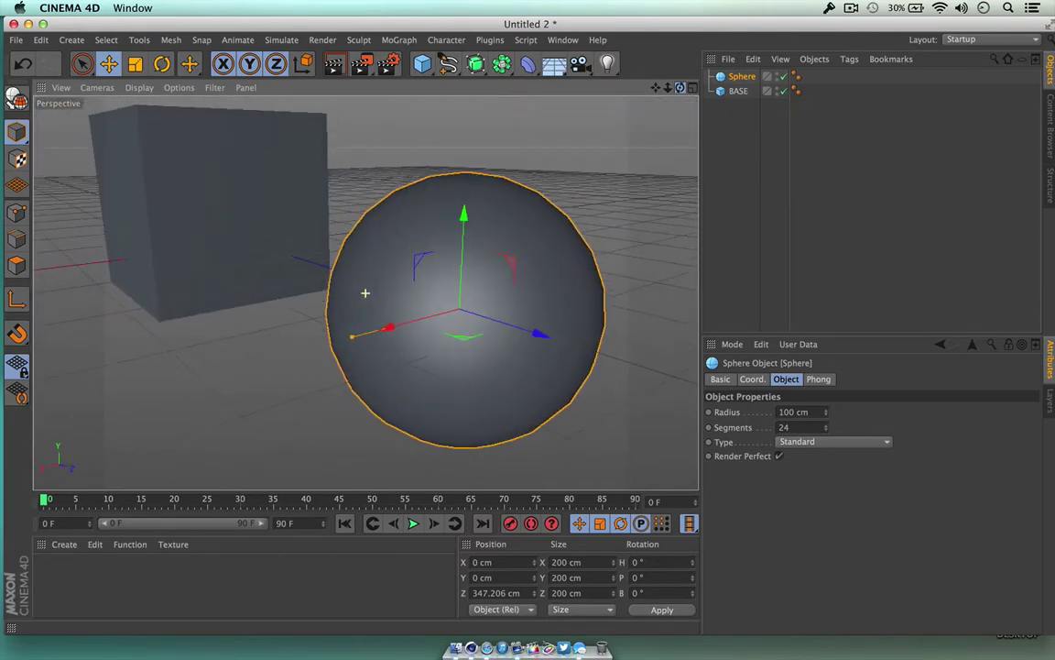
pyautogui.click(274, 164)
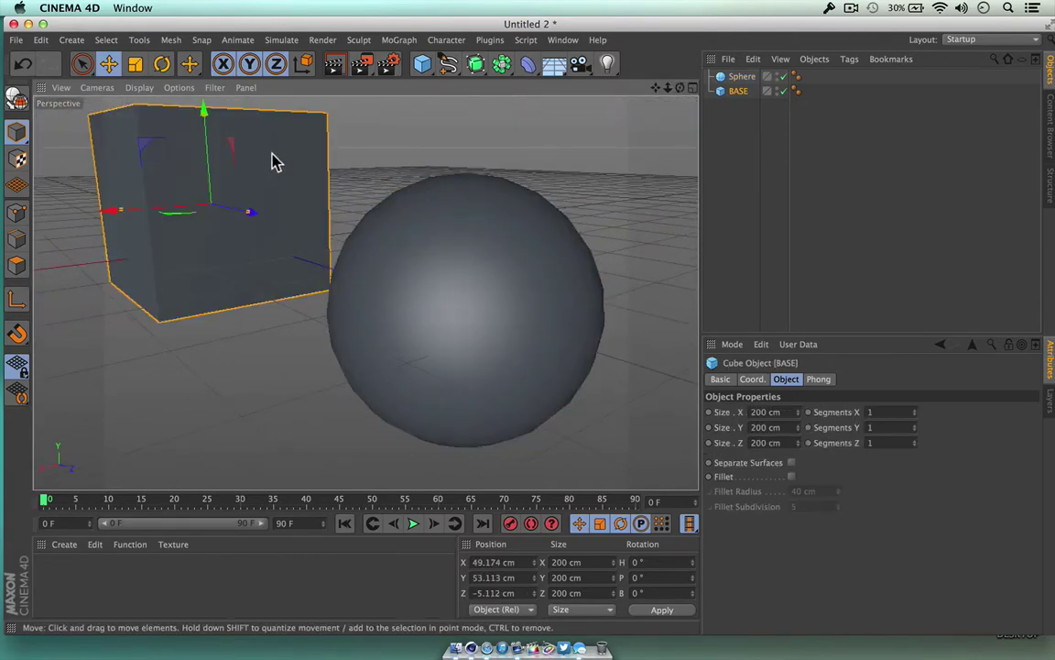
pyautogui.press('s')
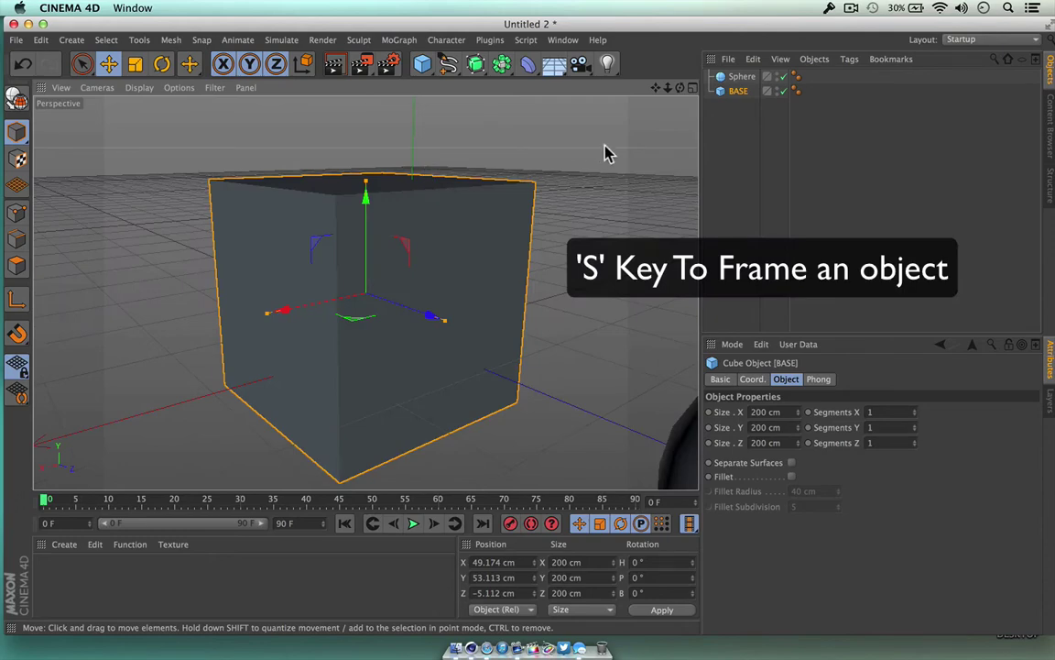
pyautogui.moveTo(681, 88); pyautogui.dragTo(696, 150)
pyautogui.keyDown('alt'); pyautogui.moveTo(364, 293); pyautogui.dragTo(365, 292); pyautogui.keyUp('alt')
pyautogui.click(520, 233)
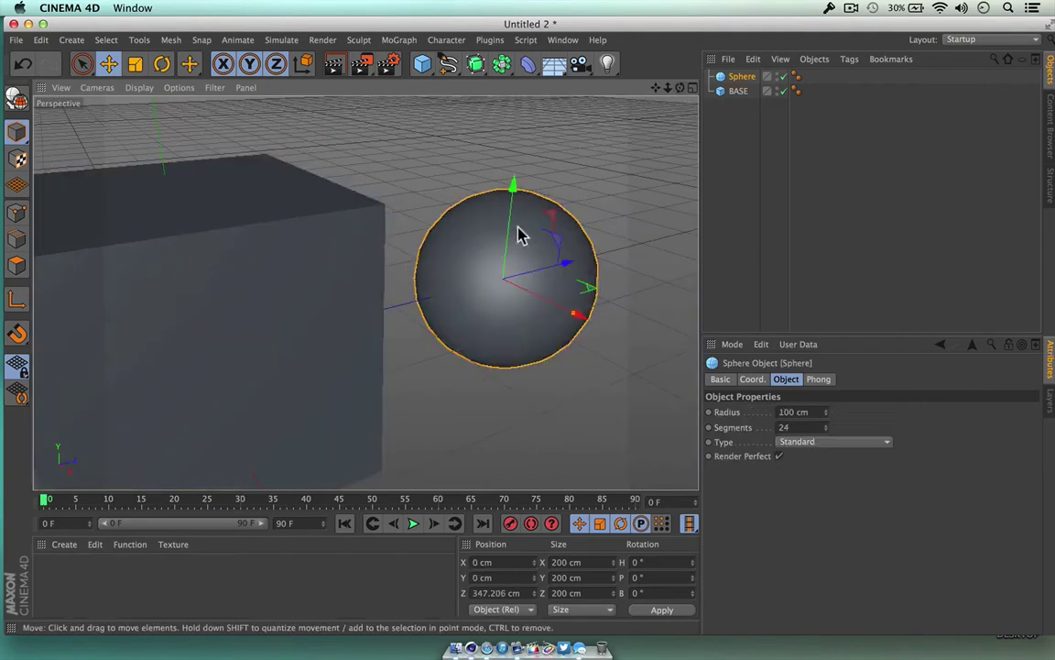
# Step: Move the sphere partly into the BASE cube, to about X 42 cm, Y 52 cm and Z 61 cm
pyautogui.press('s')
pyautogui.keyDown('alt'); pyautogui.moveTo(365, 292); pyautogui.dragTo(365, 292); pyautogui.keyUp('alt')
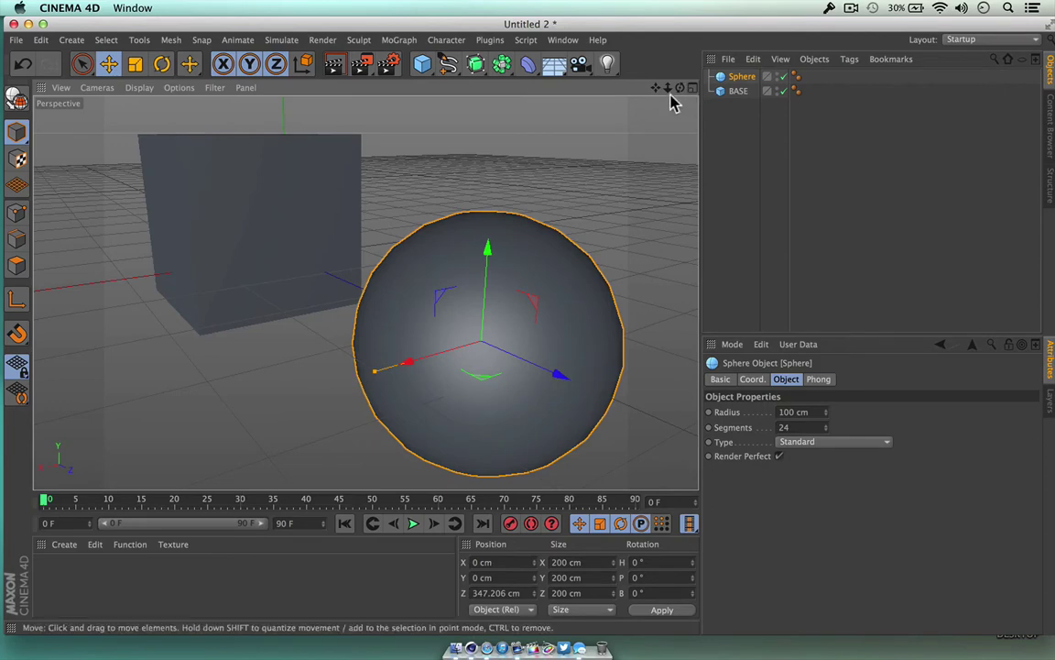
pyautogui.keyDown('alt'); pyautogui.moveTo(528, 332); pyautogui.dragTo(366, 293, button='right'); pyautogui.keyUp('alt')
pyautogui.keyDown('alt'); pyautogui.moveTo(366, 292); pyautogui.dragTo(365, 292); pyautogui.keyUp('alt')
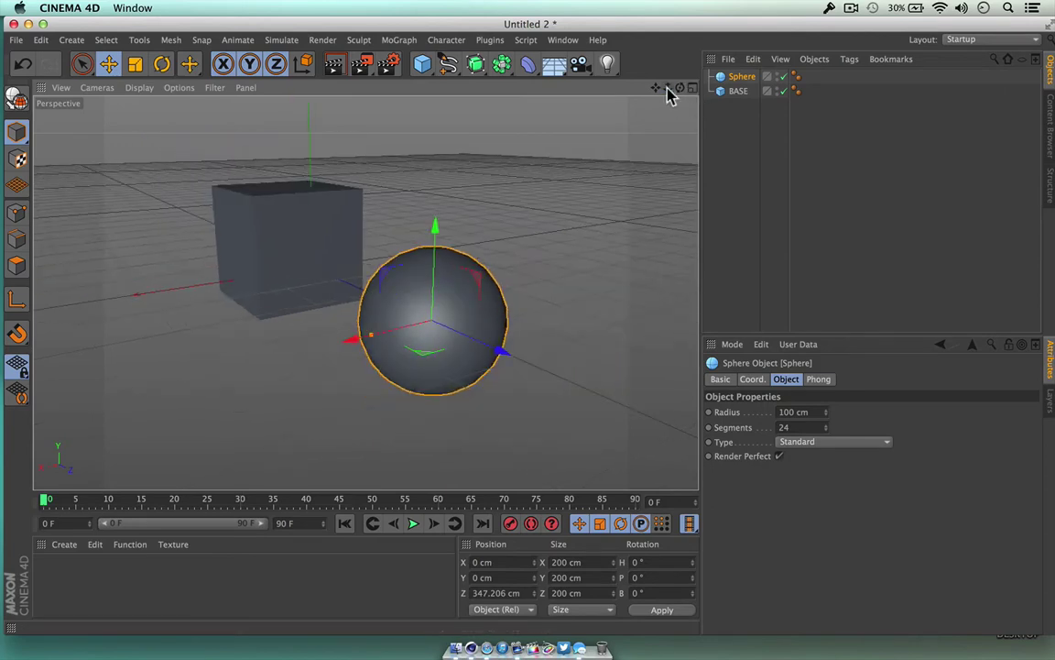
pyautogui.keyDown('alt'); pyautogui.moveTo(602, 206); pyautogui.dragTo(366, 292); pyautogui.keyUp('alt')
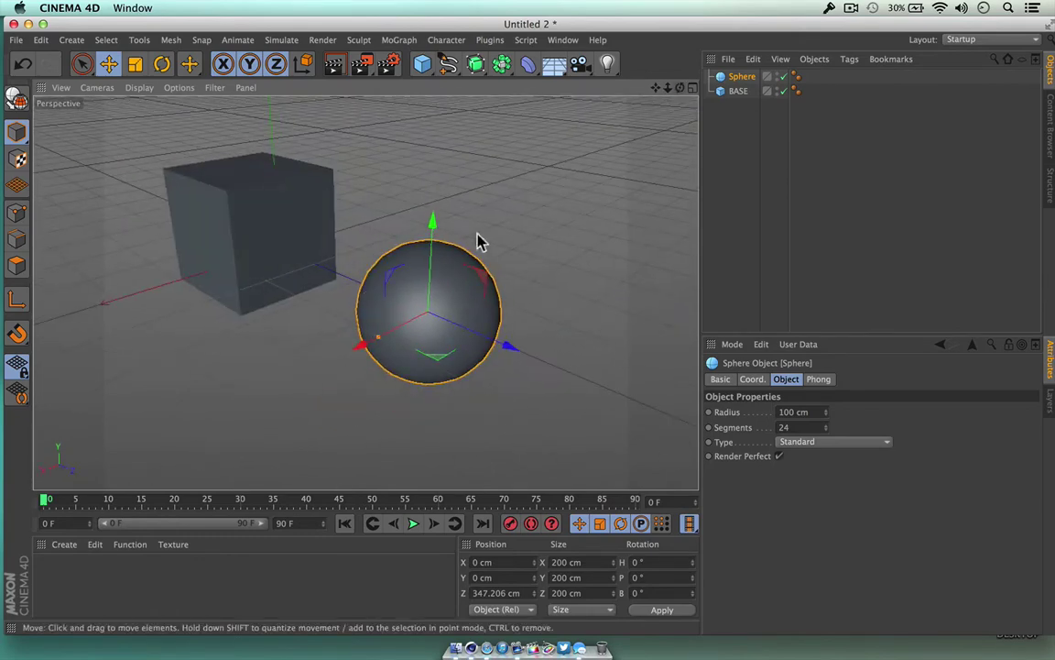
pyautogui.moveTo(518, 355); pyautogui.dragTo(380, 295)
pyautogui.moveTo(306, 174); pyautogui.dragTo(302, 154)
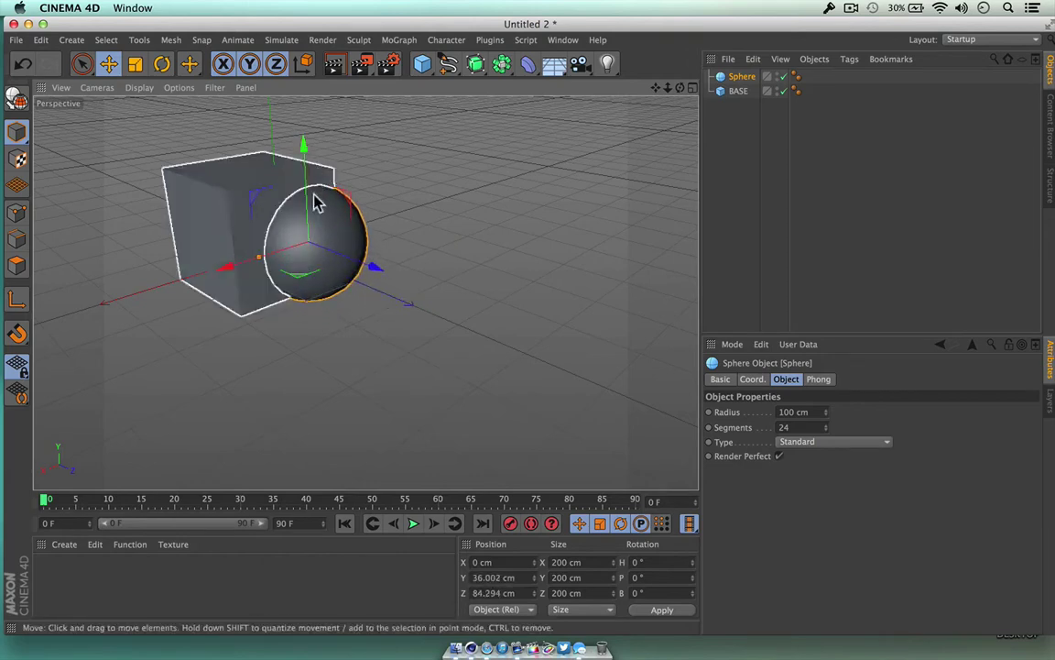
pyautogui.moveTo(233, 256); pyautogui.dragTo(211, 259)
pyautogui.moveTo(281, 153); pyautogui.dragTo(281, 138)
pyautogui.moveTo(210, 253); pyautogui.dragTo(204, 253)
pyautogui.moveTo(680, 88); pyautogui.dragTo(494, 197)
pyautogui.moveTo(344, 265); pyautogui.dragTo(330, 264)
pyautogui.moveTo(680, 87)
pyautogui.mouseDown()
pyautogui.moveTo(365, 293)
pyautogui.moveTo(689, 95)
pyautogui.mouseUp()
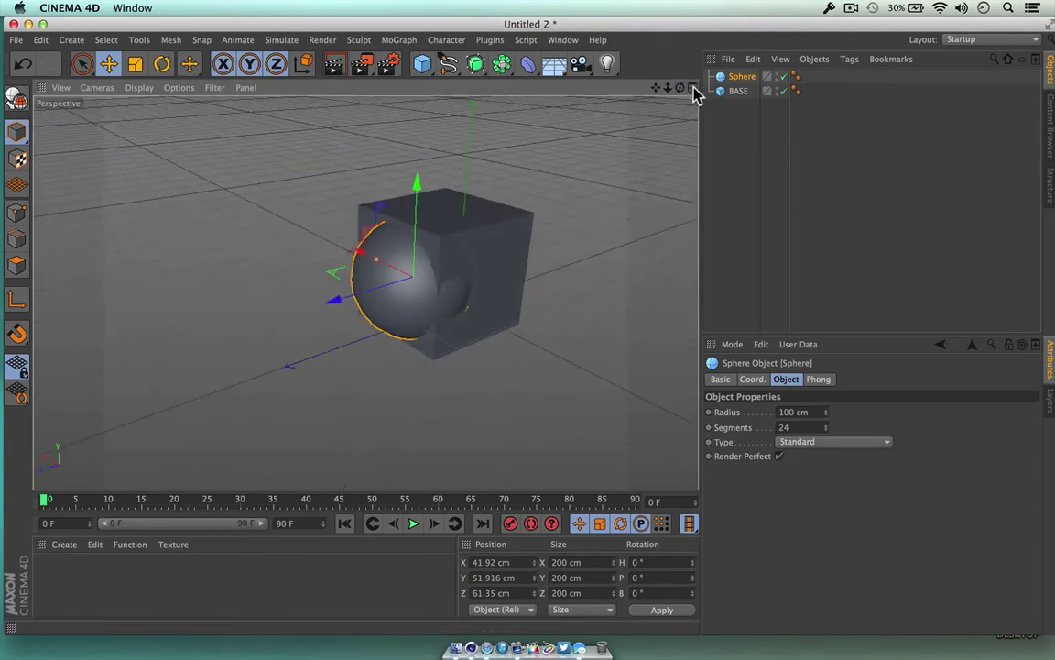
# Step: Centre the sphere on the BASE cube in the front view, at about X 49 cm and Y 53 cm
pyautogui.click(693, 89)
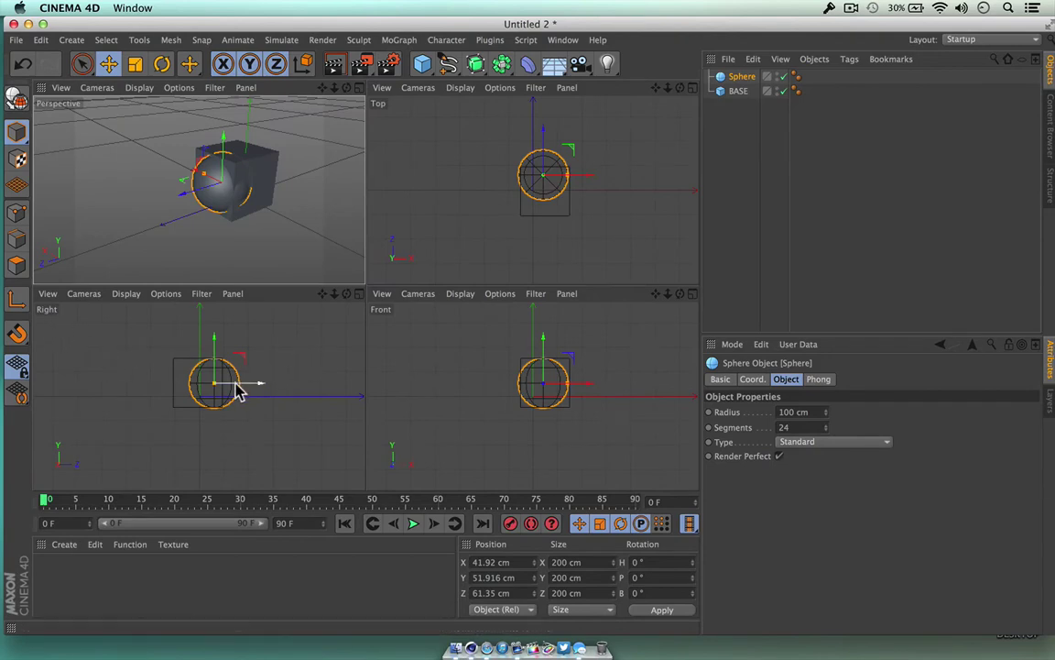
pyautogui.moveTo(335, 293); pyautogui.dragTo(403, 293)
pyautogui.moveTo(323, 293)
pyautogui.mouseDown()
pyautogui.moveTo(311, 309)
pyautogui.moveTo(357, 293)
pyautogui.moveTo(339, 293)
pyautogui.mouseUp()
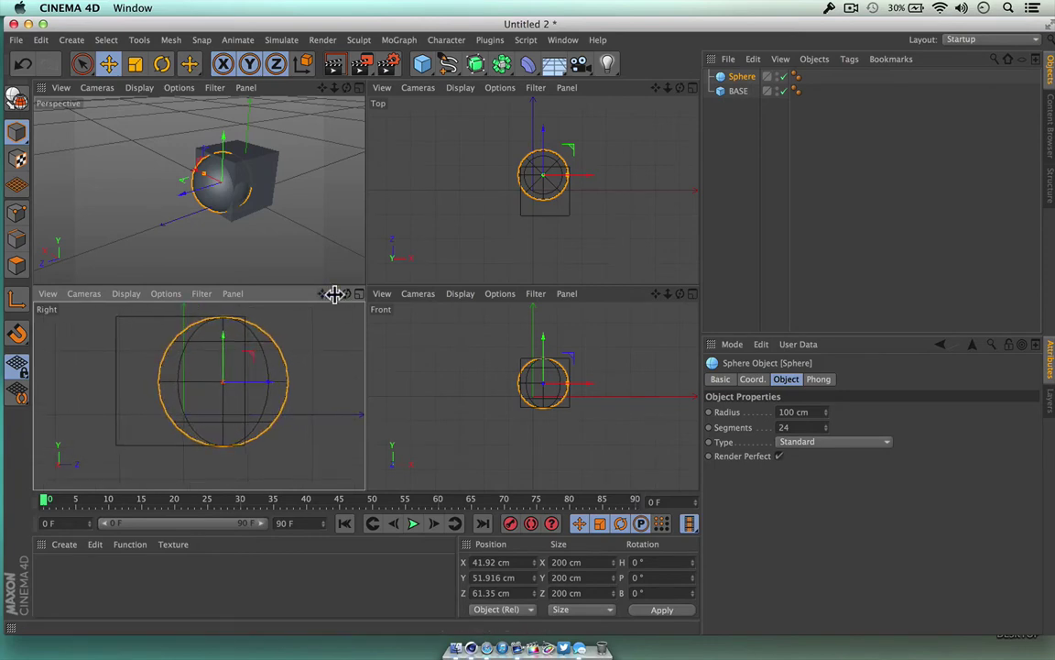
pyautogui.click(691, 294)
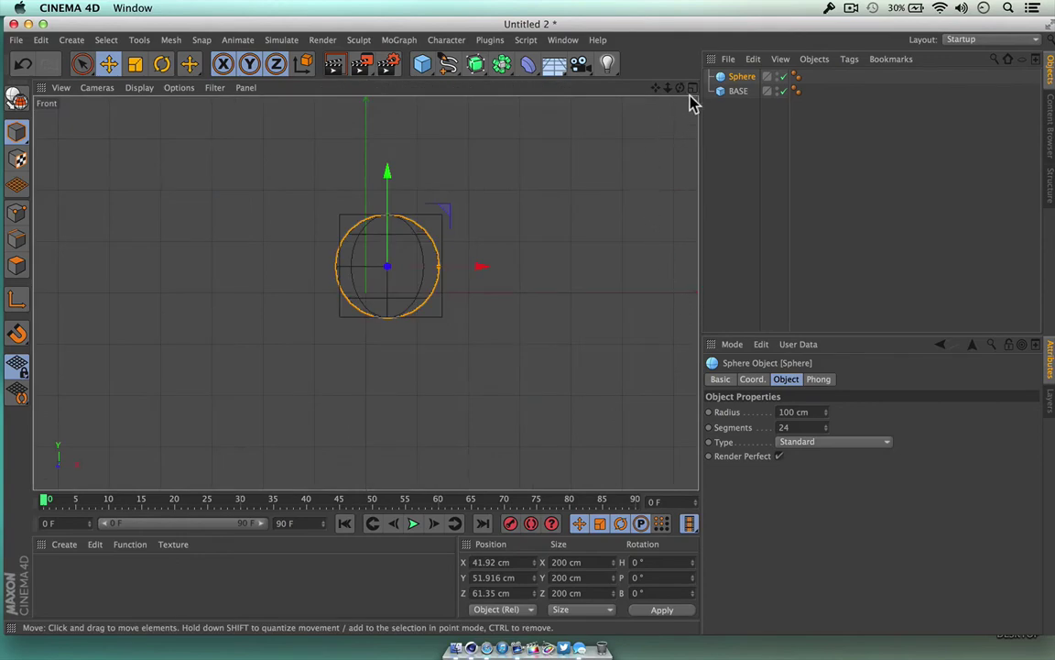
pyautogui.moveTo(668, 88); pyautogui.dragTo(602, 129)
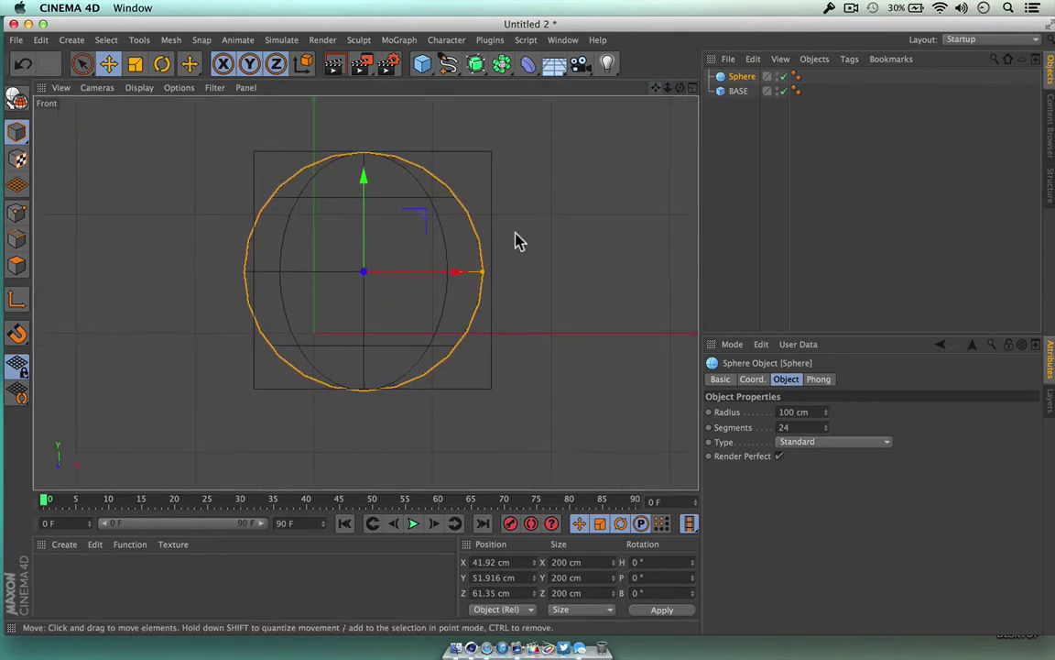
pyautogui.moveTo(454, 271); pyautogui.dragTo(466, 276)
pyautogui.moveTo(371, 178); pyautogui.dragTo(375, 174)
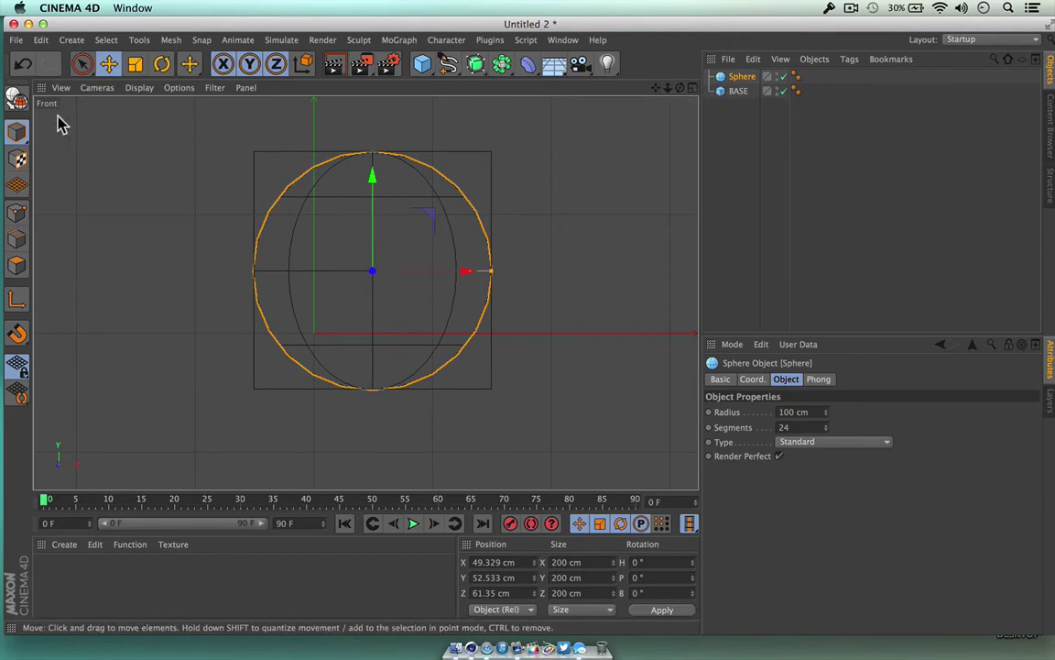
# Step: Return to the perspective view and test-render the sphere and BASE cube from two slightly different angles
pyautogui.click(692, 88)
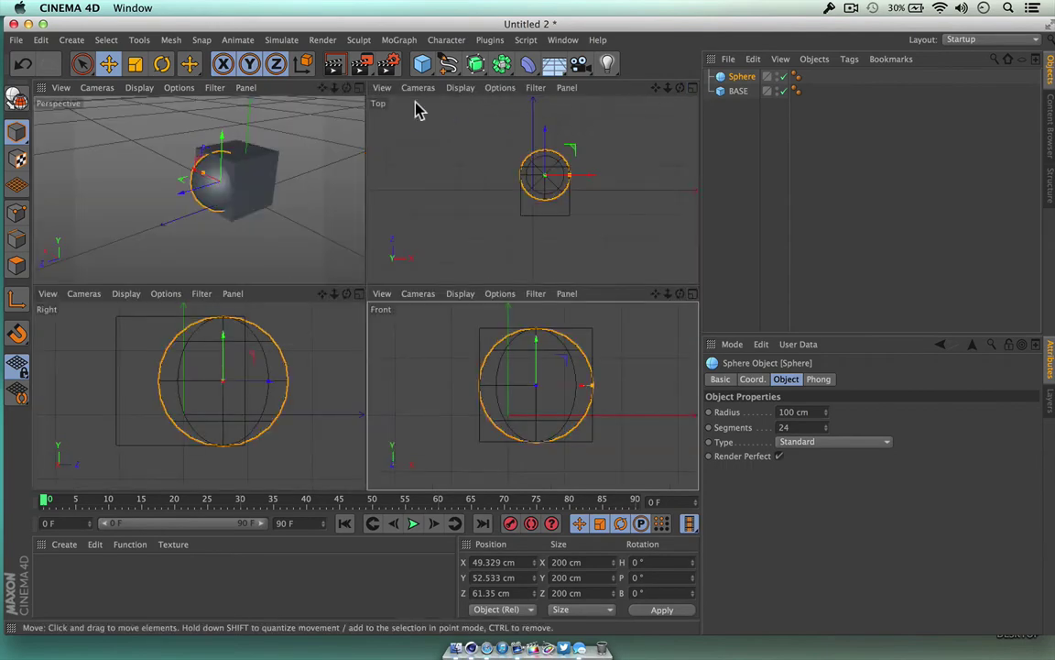
pyautogui.click(359, 89)
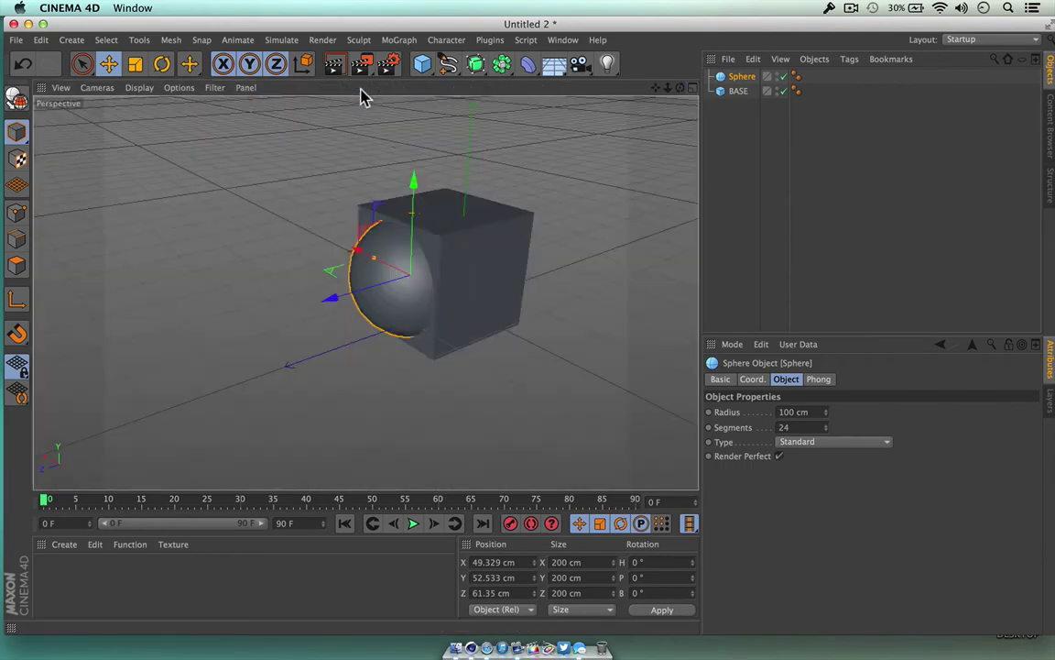
pyautogui.moveTo(680, 88); pyautogui.dragTo(225, 128)
pyautogui.moveTo(550, 156); pyautogui.dragTo(531, 142)
pyautogui.moveTo(656, 88)
pyautogui.mouseDown()
pyautogui.moveTo(720, 93)
pyautogui.moveTo(622, 87)
pyautogui.moveTo(733, 87)
pyautogui.moveTo(664, 94)
pyautogui.mouseUp()
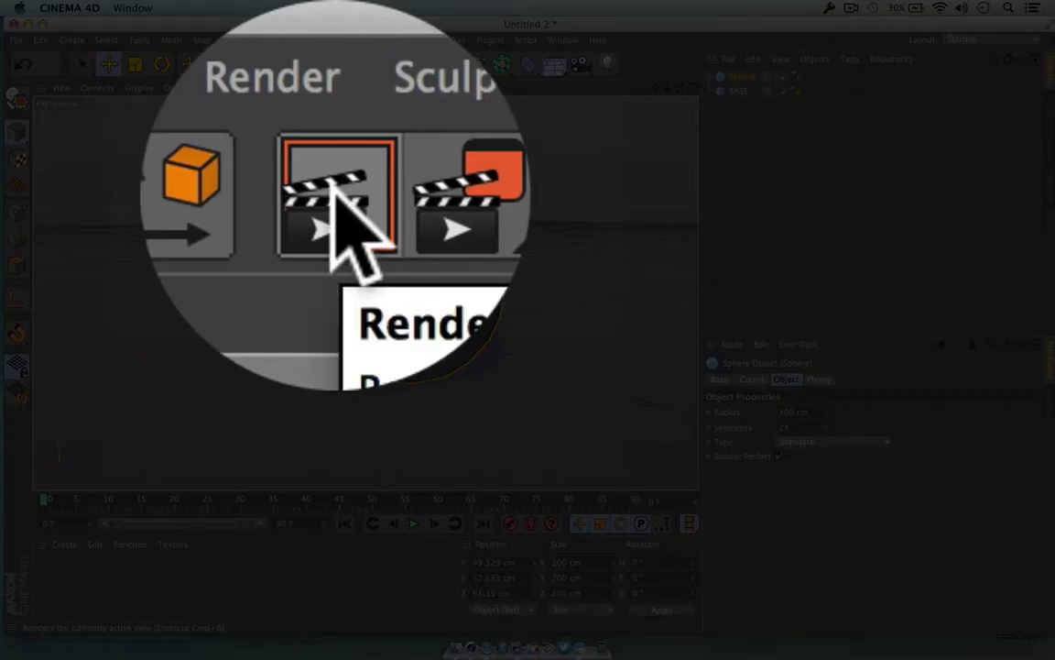
pyautogui.click(336, 66)
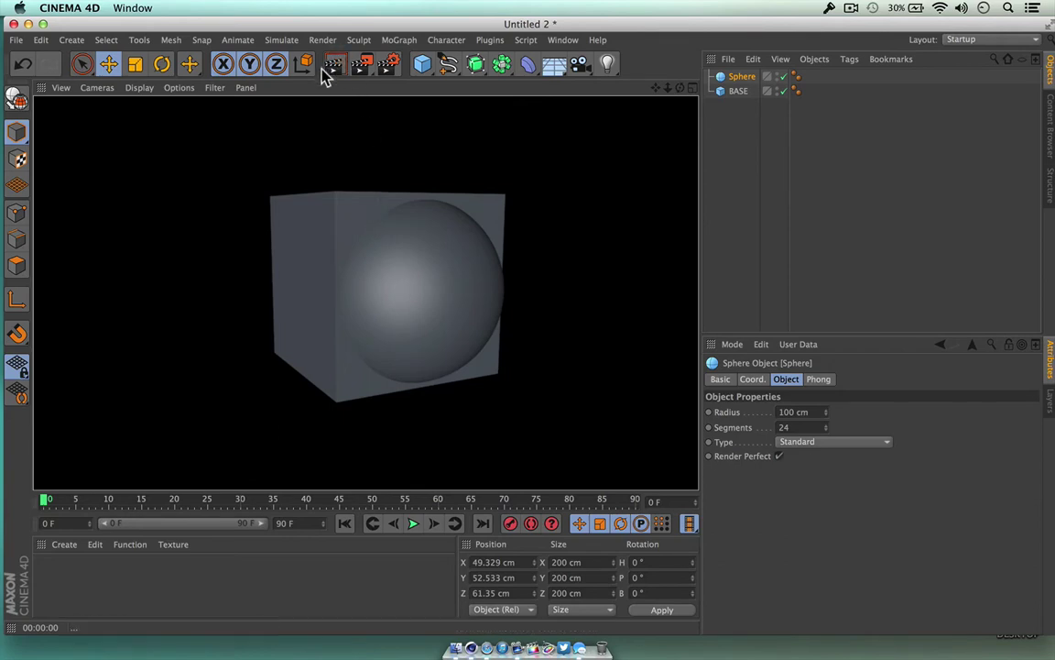
pyautogui.moveTo(680, 87)
pyautogui.mouseDown()
pyautogui.moveTo(641, 87)
pyautogui.moveTo(581, 123)
pyautogui.moveTo(617, 99)
pyautogui.moveTo(698, 103)
pyautogui.moveTo(671, 106)
pyautogui.moveTo(688, 104)
pyautogui.moveTo(684, 90)
pyautogui.mouseUp()
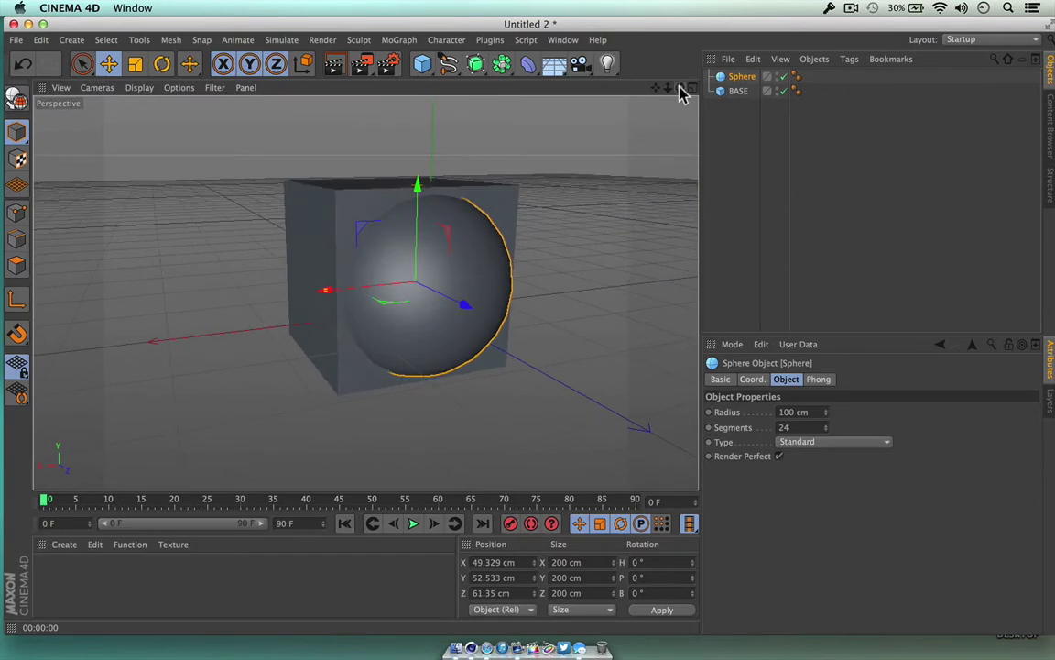
pyautogui.click(335, 64)
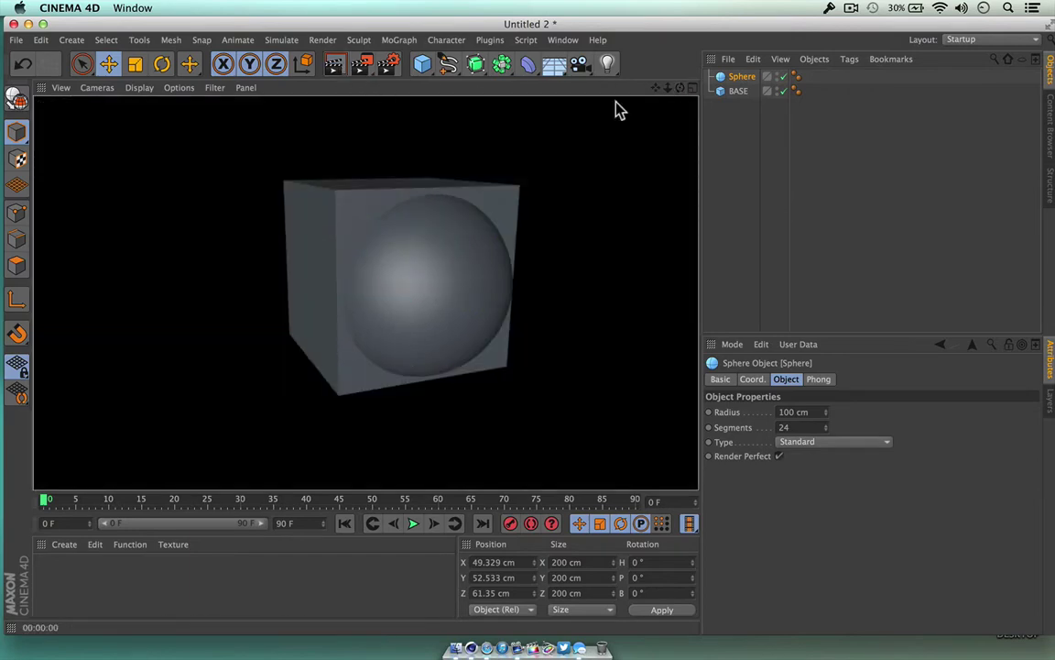
pyautogui.moveTo(693, 99); pyautogui.dragTo(667, 87)
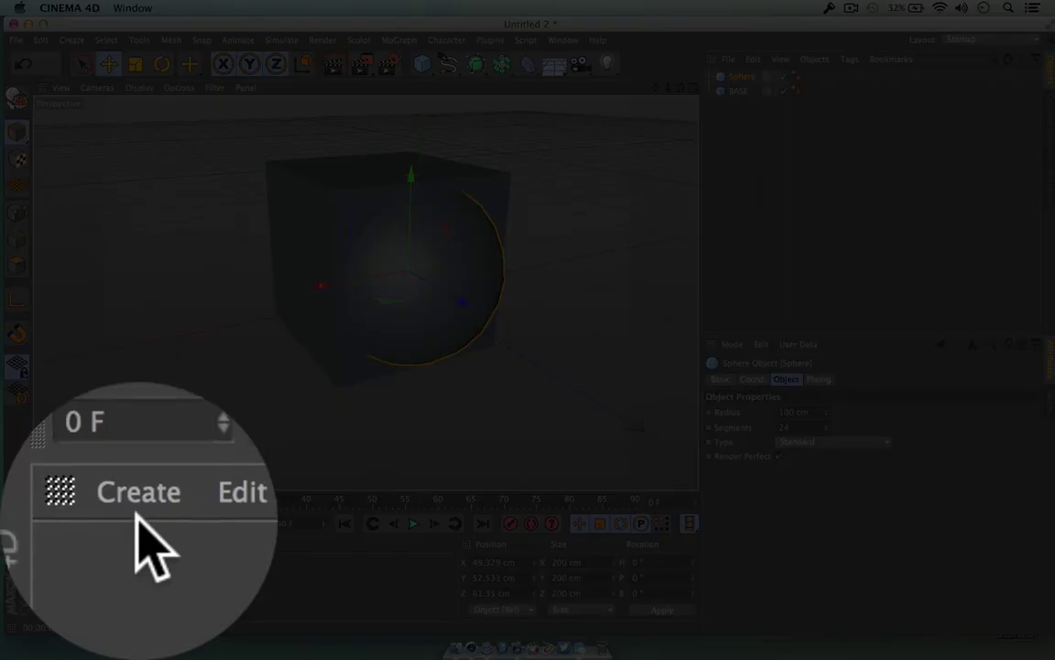
# Step: Create a new material, apply it to the sphere and render the active view
pyautogui.click(64, 544)
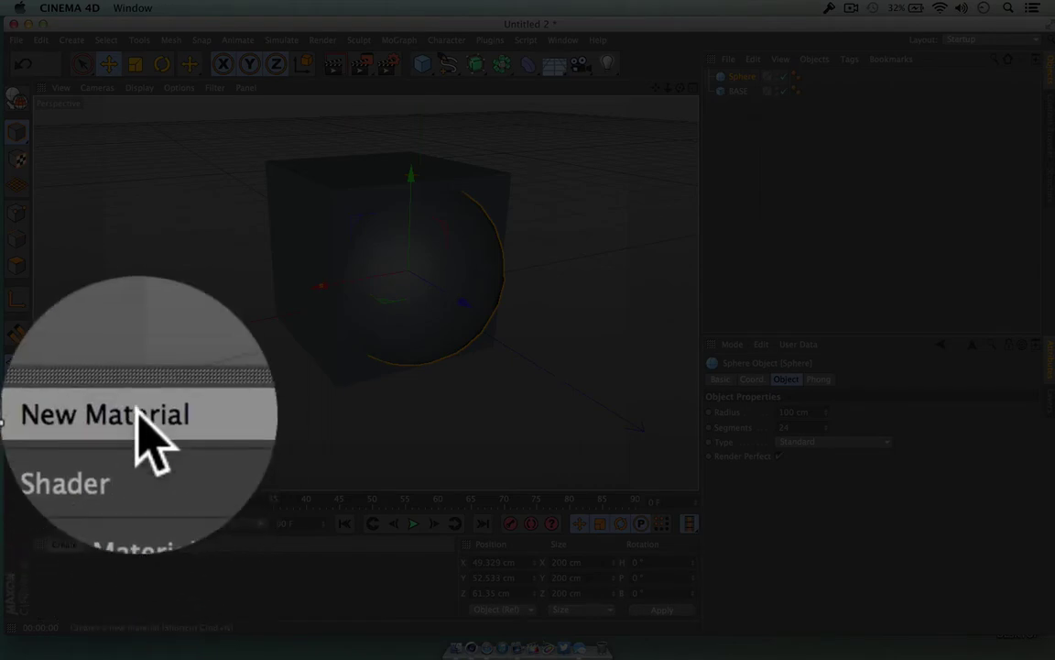
pyautogui.click(78, 560)
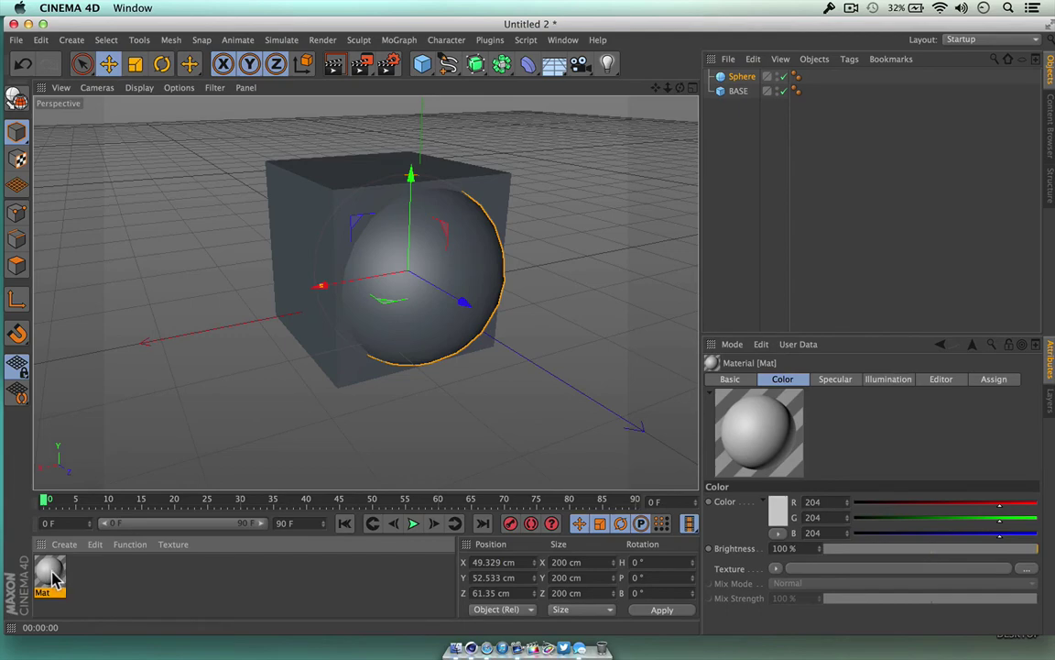
pyautogui.moveTo(52, 575); pyautogui.dragTo(449, 264)
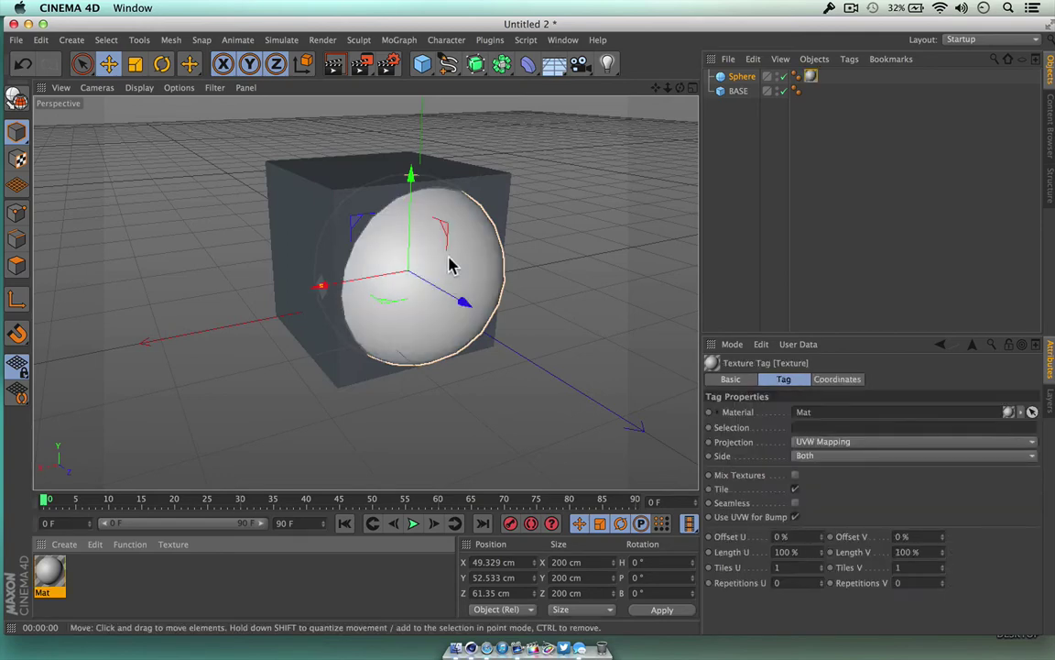
pyautogui.click(335, 68)
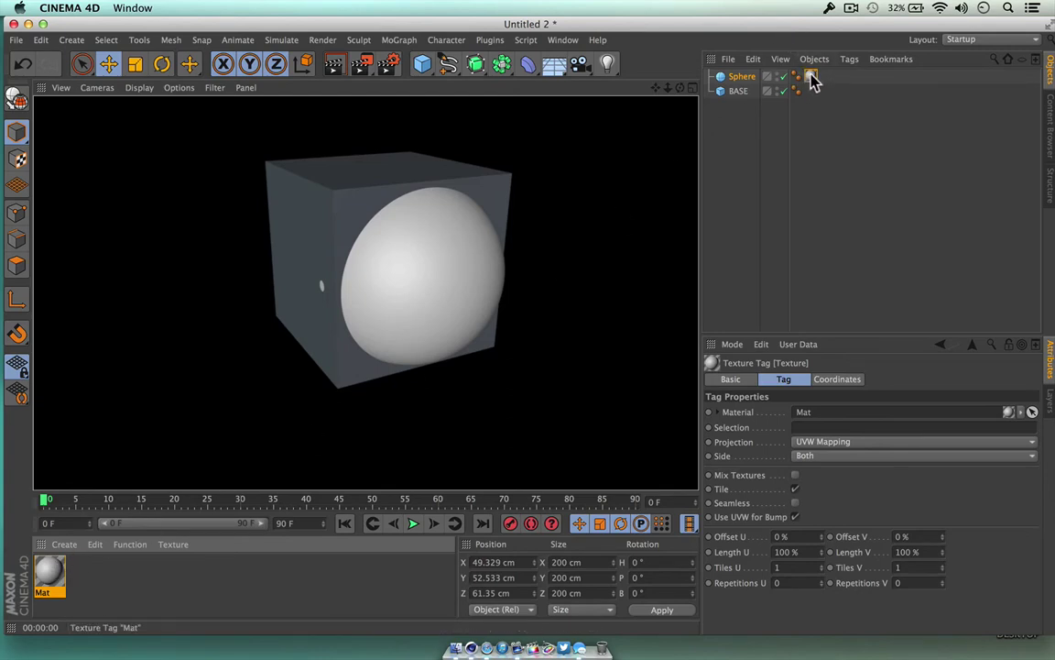
# Step: Try the material on the BASE cube instead of the sphere with a test render, and return its tag to the sphere
pyautogui.moveTo(813, 86)
pyautogui.mouseDown()
pyautogui.moveTo(802, 92)
pyautogui.moveTo(811, 90)
pyautogui.mouseUp()
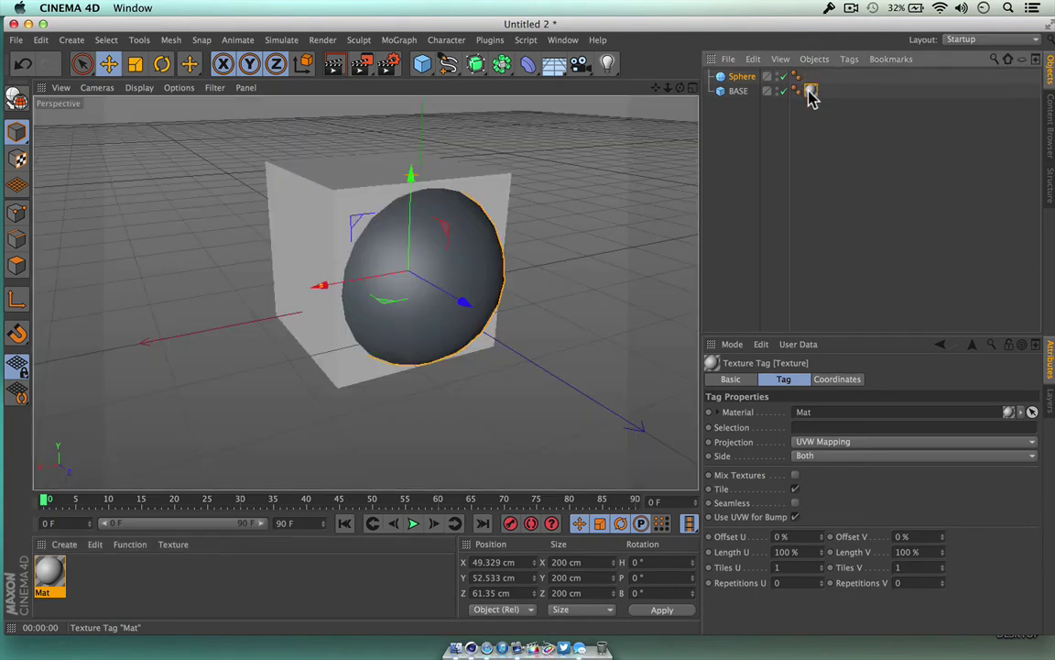
pyautogui.click(334, 65)
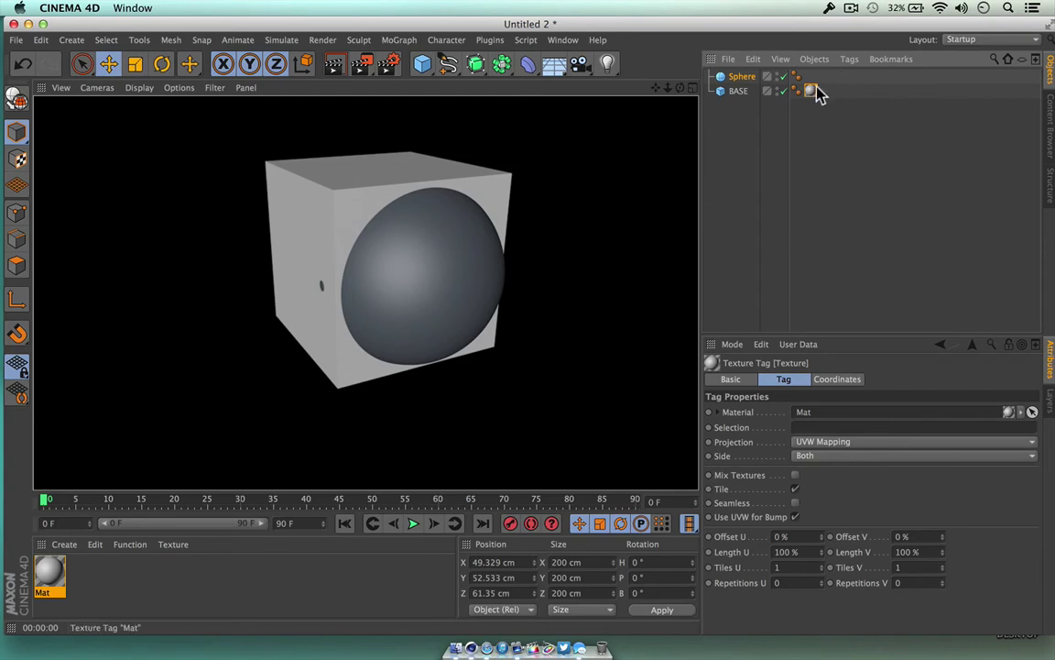
pyautogui.moveTo(816, 94); pyautogui.dragTo(813, 79)
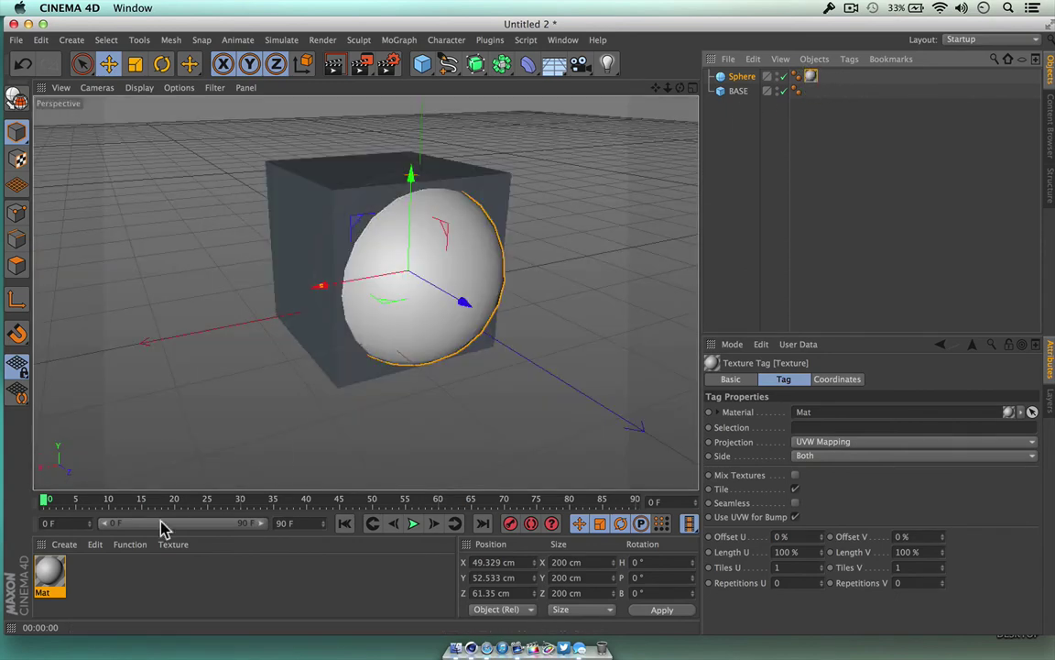
# Step: Try the same material on the BASE cube as well with a test render, and delete the cube's material tag
pyautogui.moveTo(44, 575); pyautogui.dragTo(733, 93)
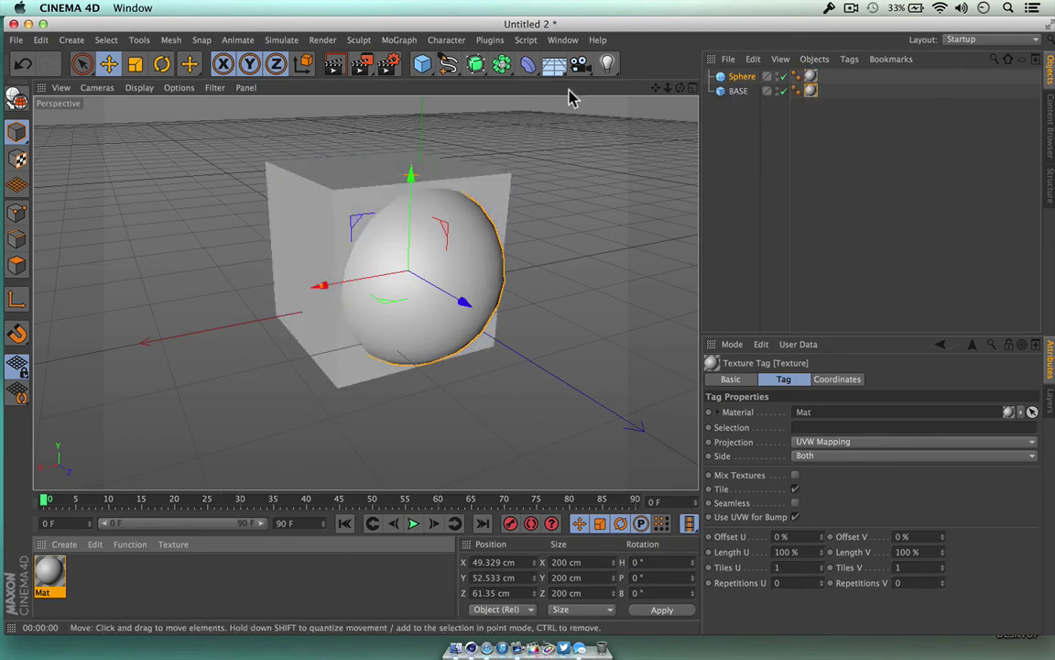
pyautogui.click(337, 66)
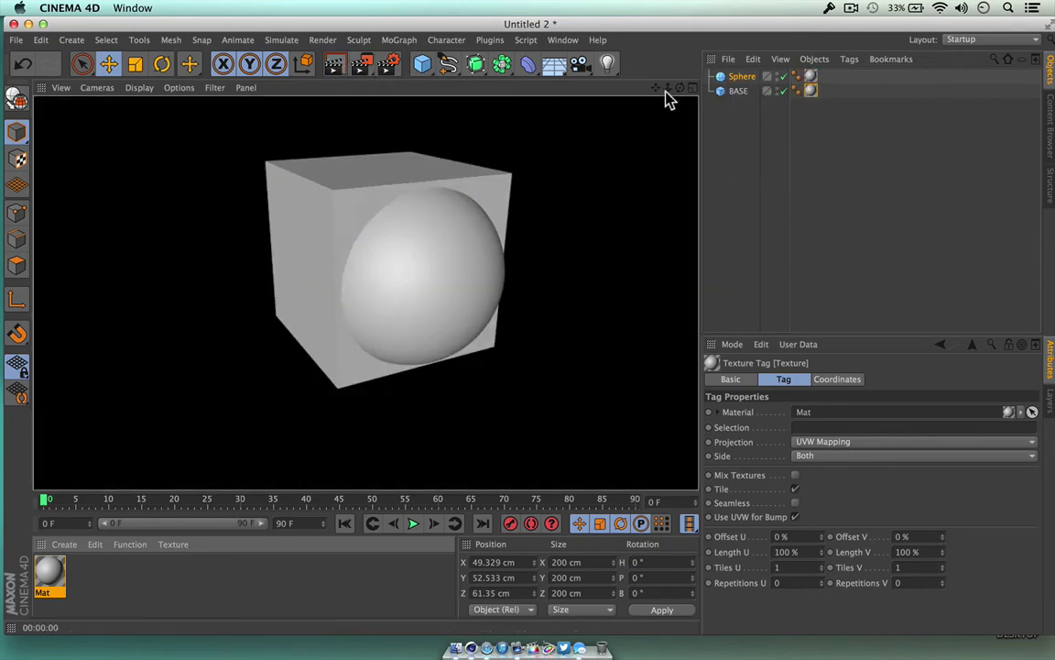
pyautogui.click(800, 100)
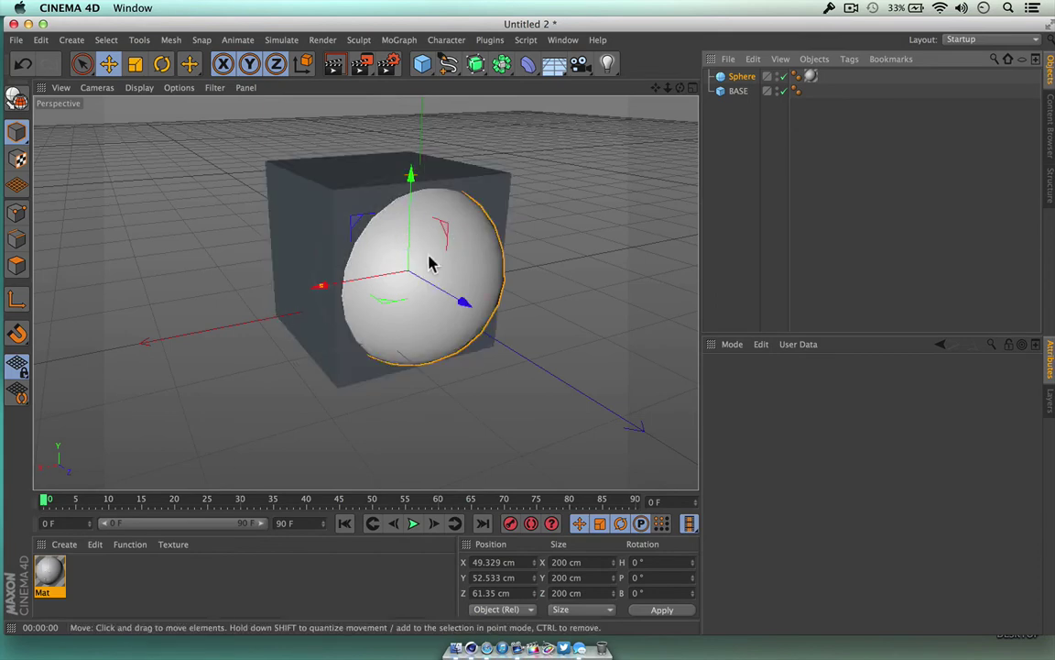
# Step: Rename the material with a person's first name and open it in the Material Editor
pyautogui.click(44, 593)
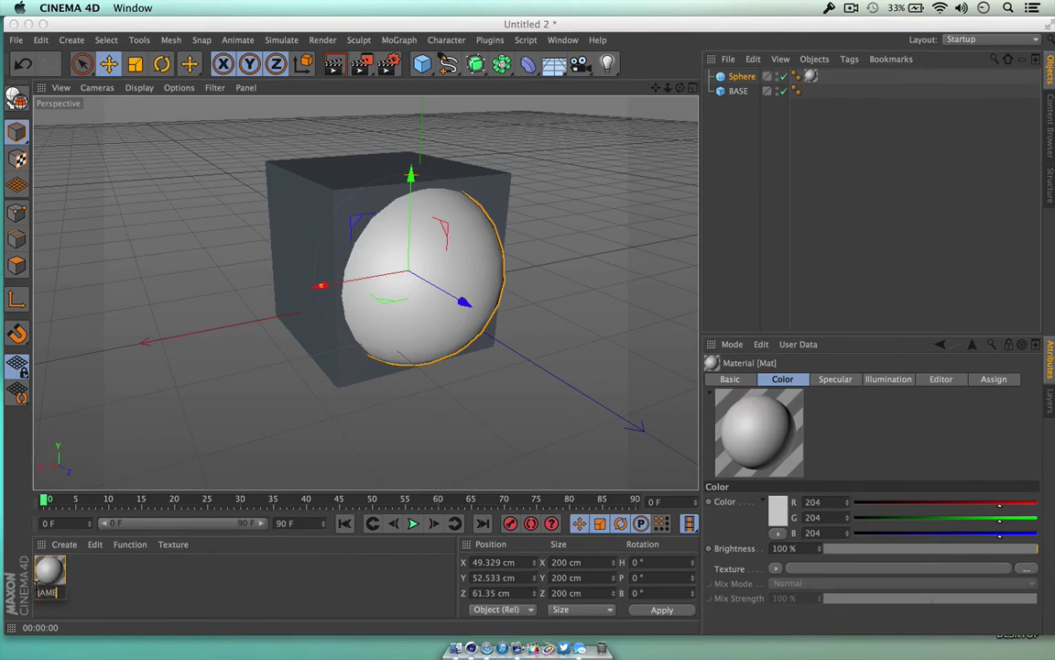
pyautogui.press('Return')
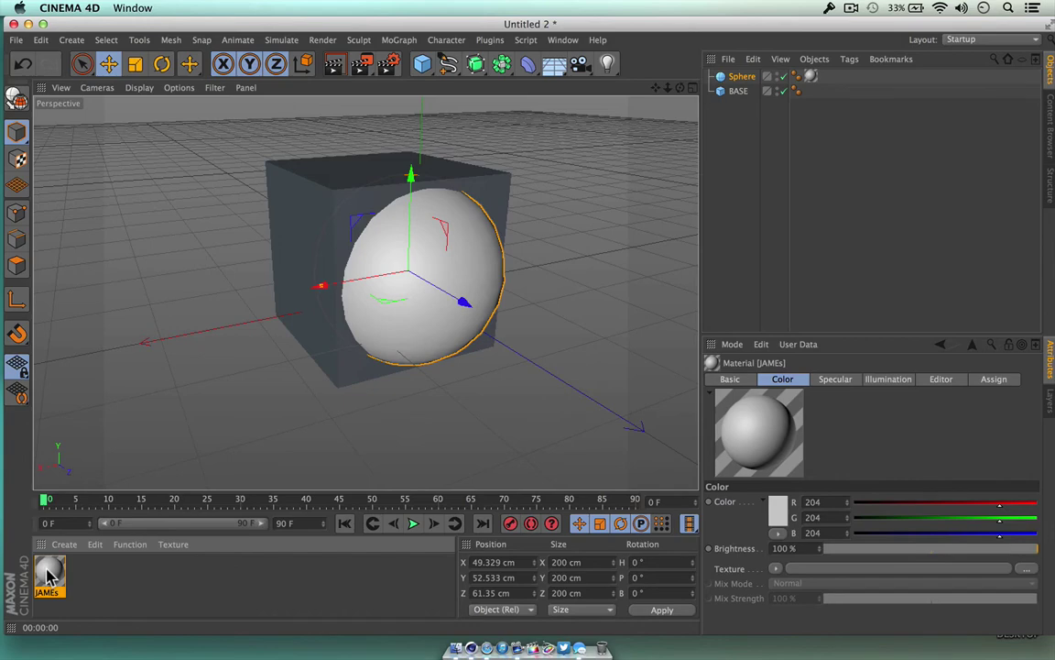
pyautogui.doubleClick(49, 573)
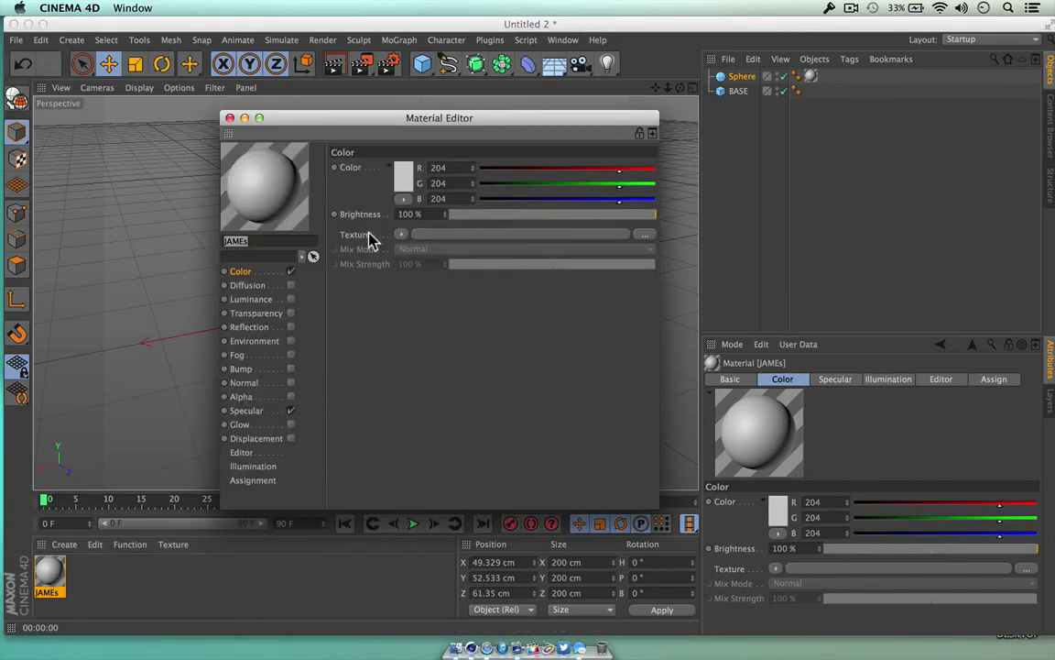
pyautogui.moveTo(337, 117); pyautogui.dragTo(394, 96)
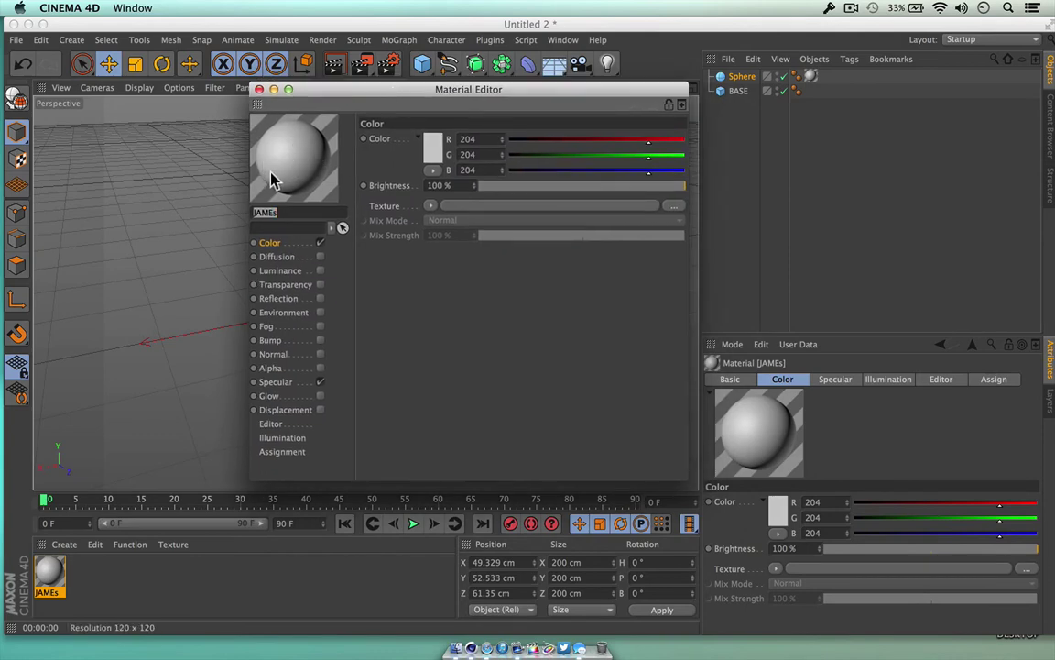
# Step: Enable the material's Reflection channel with 47% brightness and render the active view
pyautogui.click(320, 299)
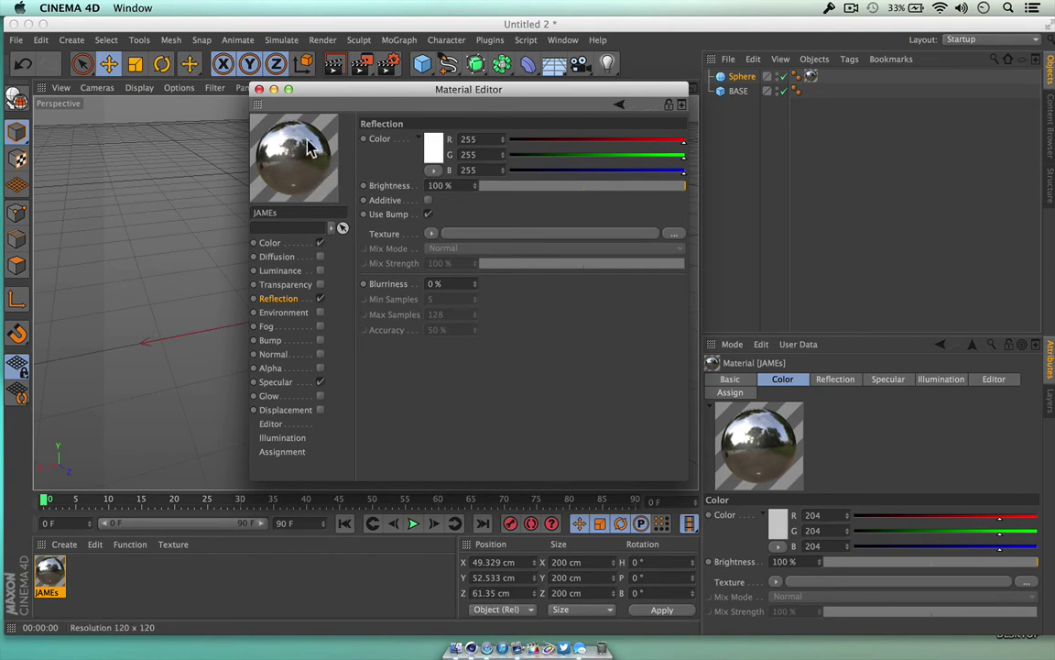
pyautogui.moveTo(677, 185); pyautogui.dragTo(575, 185)
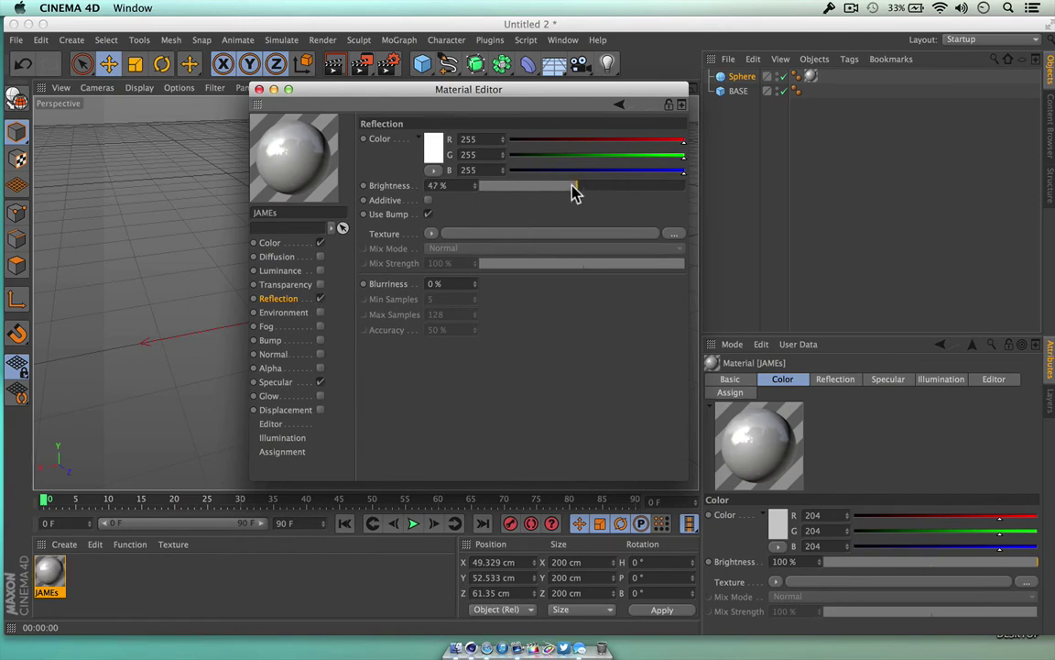
pyautogui.click(258, 90)
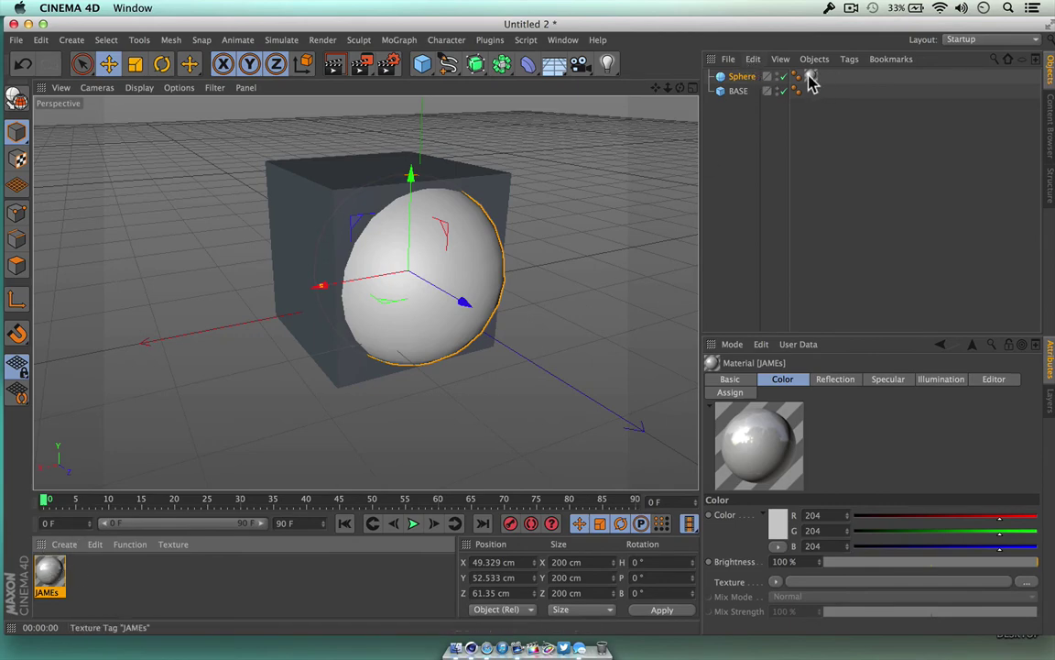
pyautogui.click(336, 66)
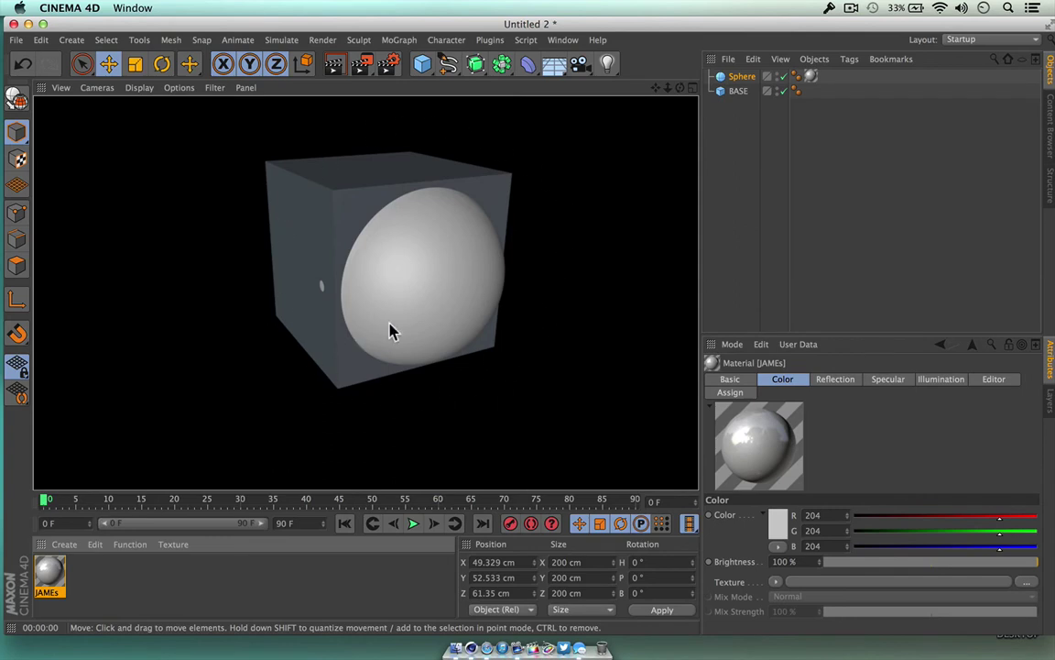
# Step: Add a Figure primitive and position it in front of the sphere at about X -27, Y -12, Z 242 cm
pyautogui.moveTo(670, 87); pyautogui.dragTo(591, 87)
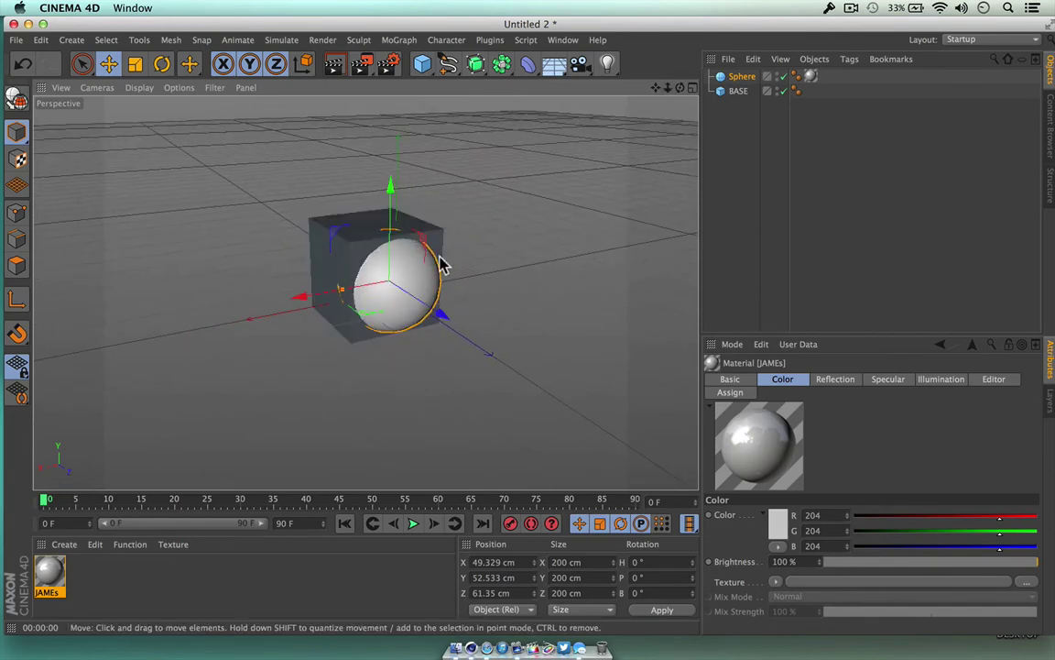
pyautogui.click(422, 71)
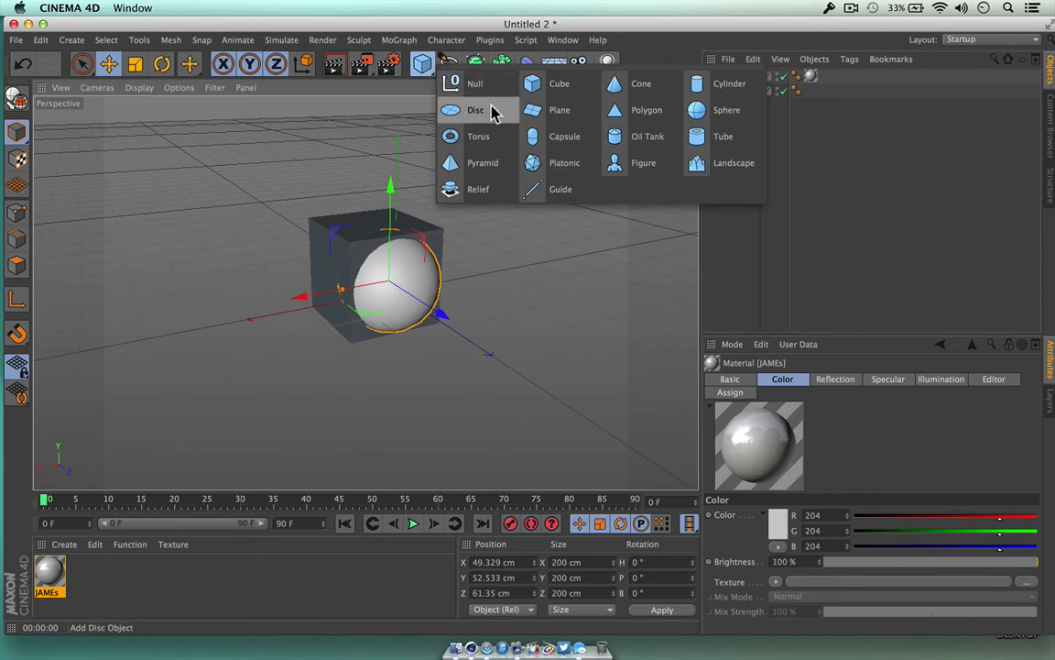
pyautogui.click(639, 163)
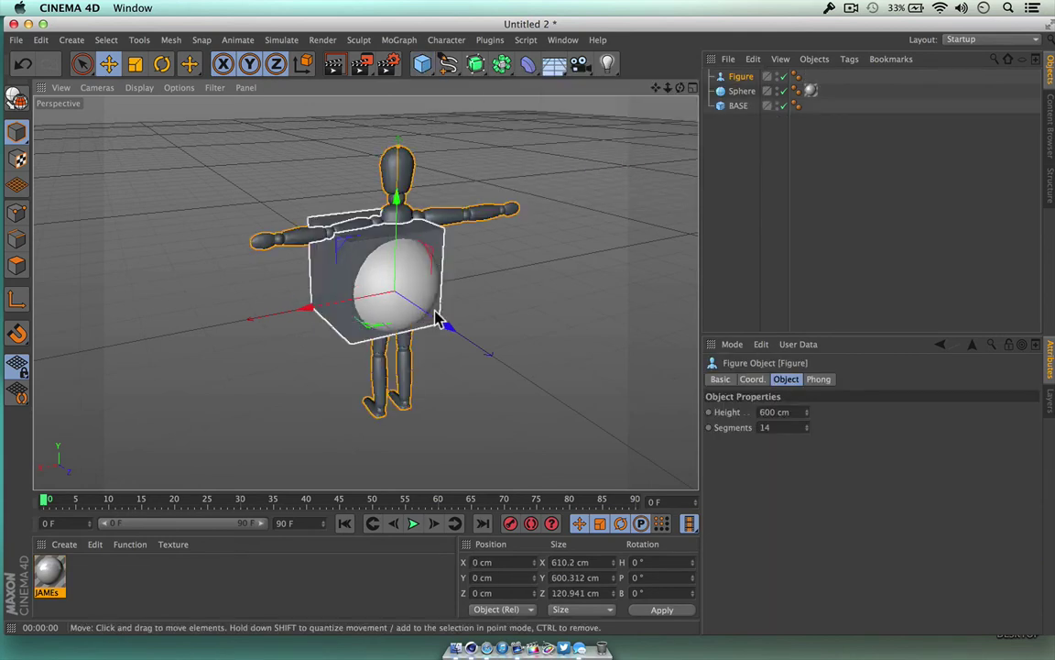
pyautogui.moveTo(446, 325); pyautogui.dragTo(575, 438)
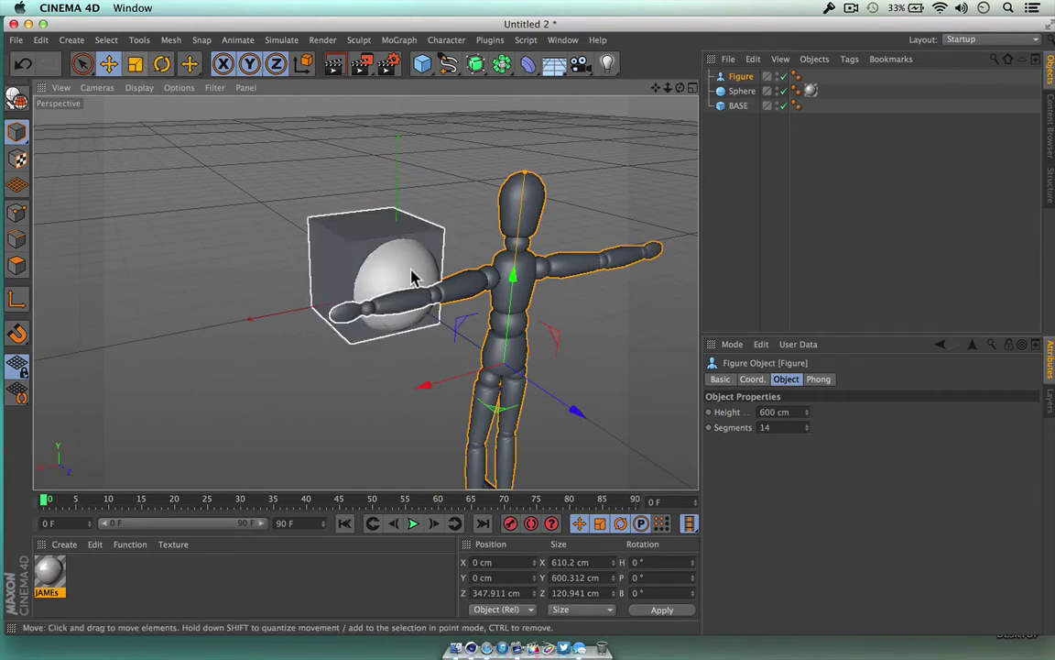
pyautogui.moveTo(569, 414); pyautogui.dragTo(520, 385)
pyautogui.moveTo(490, 266); pyautogui.dragTo(502, 220)
pyautogui.moveTo(560, 397); pyautogui.dragTo(532, 396)
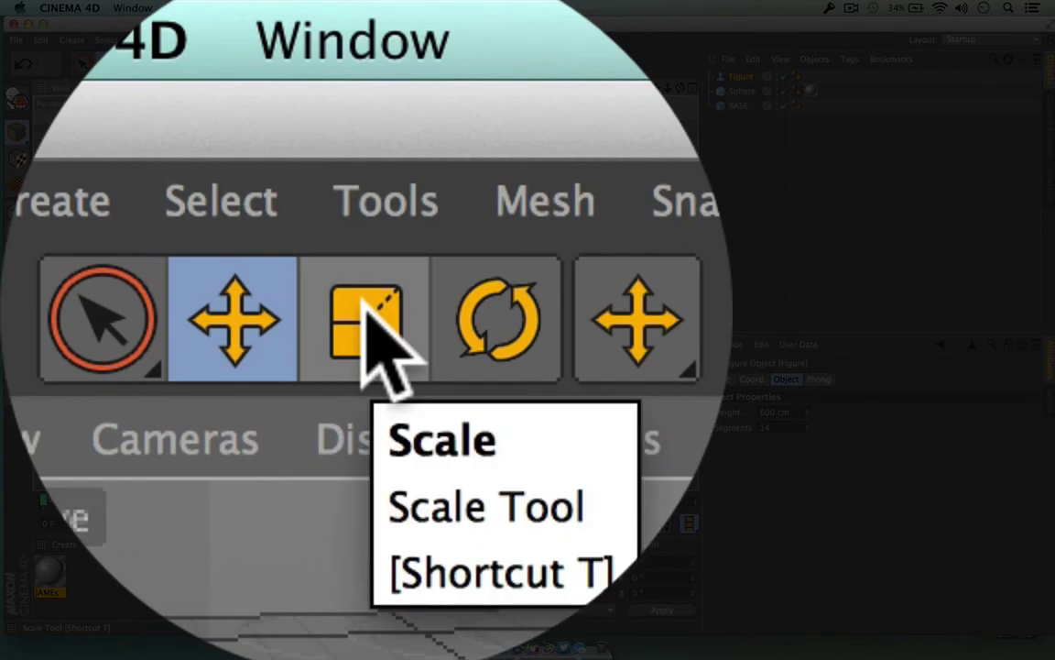
# Step: Scale the figure down uniformly to about 187 cm tall
pyautogui.click(371, 316)
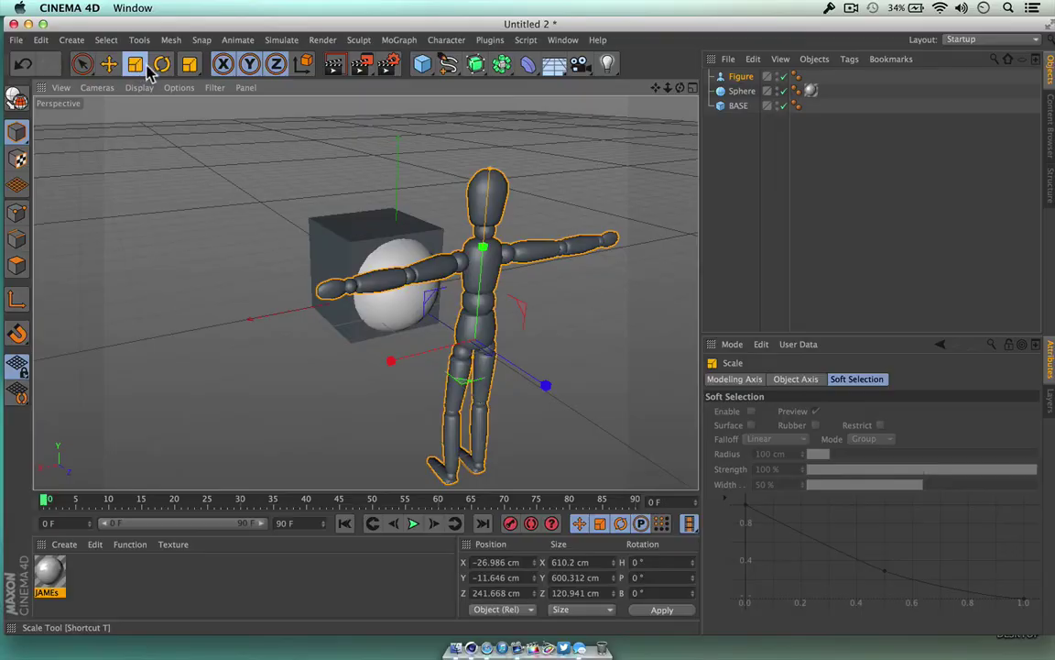
pyautogui.moveTo(480, 250); pyautogui.dragTo(412, 360)
pyautogui.moveTo(546, 388); pyautogui.dragTo(519, 379)
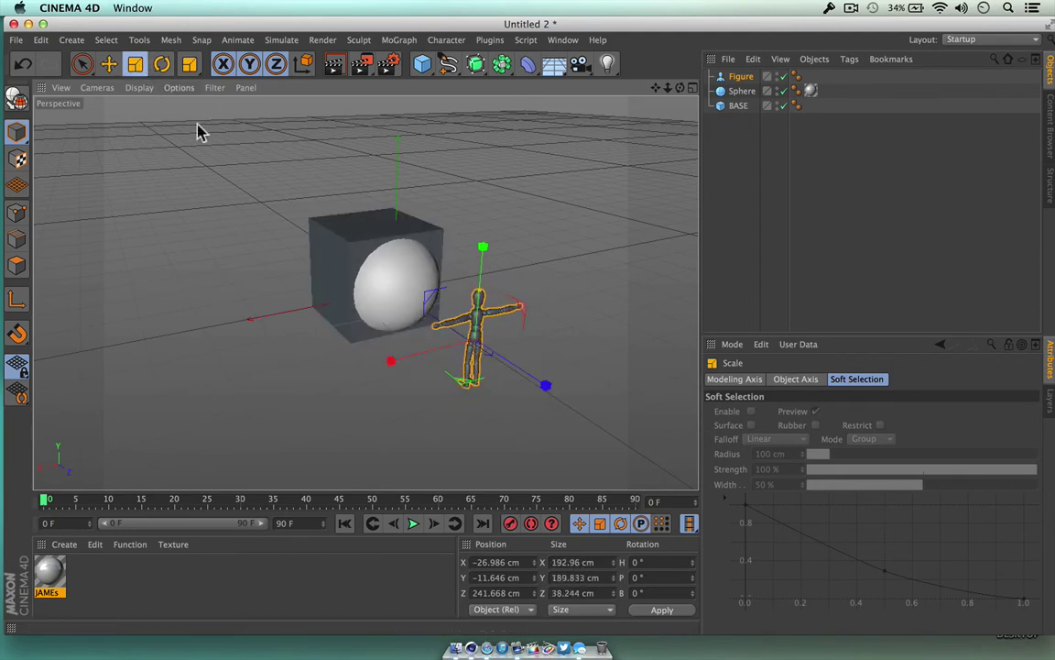
pyautogui.moveTo(547, 389)
pyautogui.mouseDown()
pyautogui.moveTo(637, 441)
pyautogui.moveTo(513, 380)
pyautogui.moveTo(546, 386)
pyautogui.mouseUp()
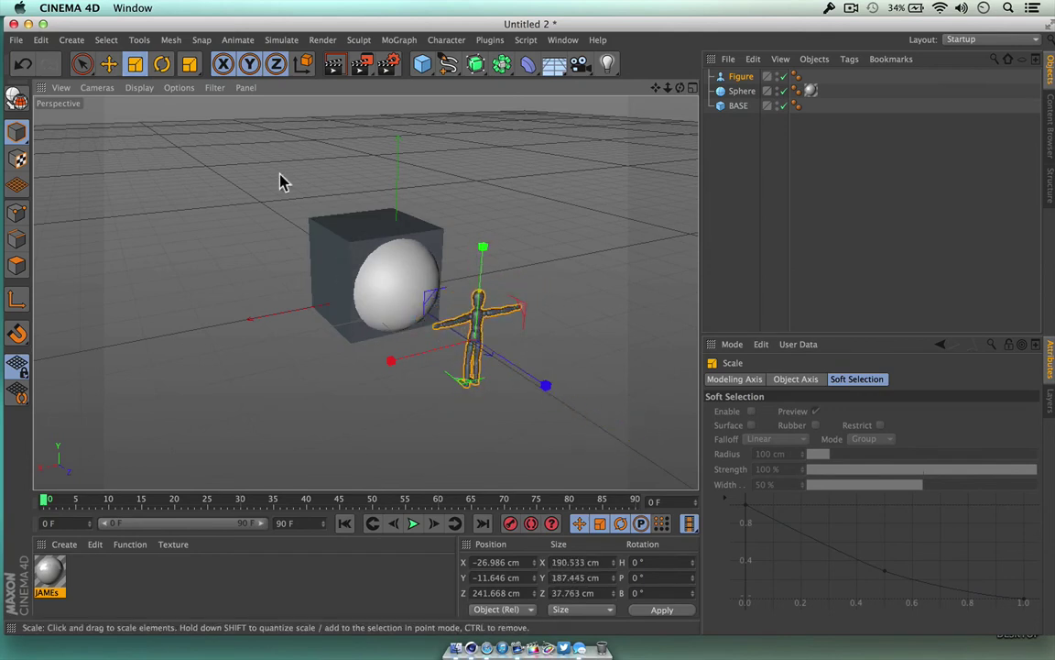
# Step: Move the figure closer to the sphere, to about X 33, Y 31, Z 209 cm, and render the active view
pyautogui.click(82, 63)
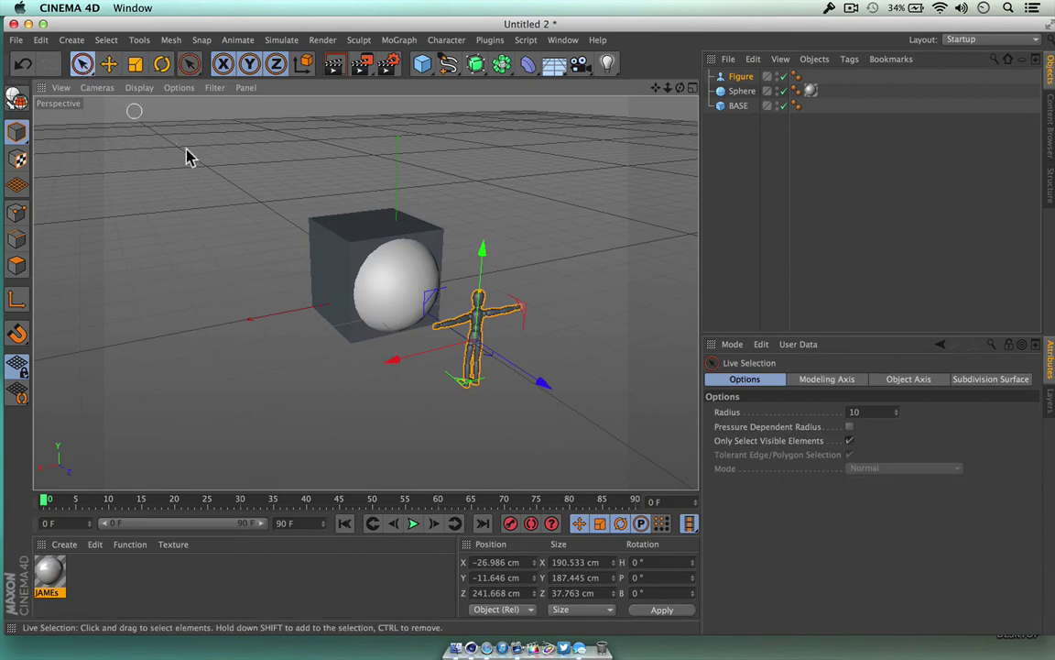
pyautogui.moveTo(546, 393); pyautogui.dragTo(342, 351)
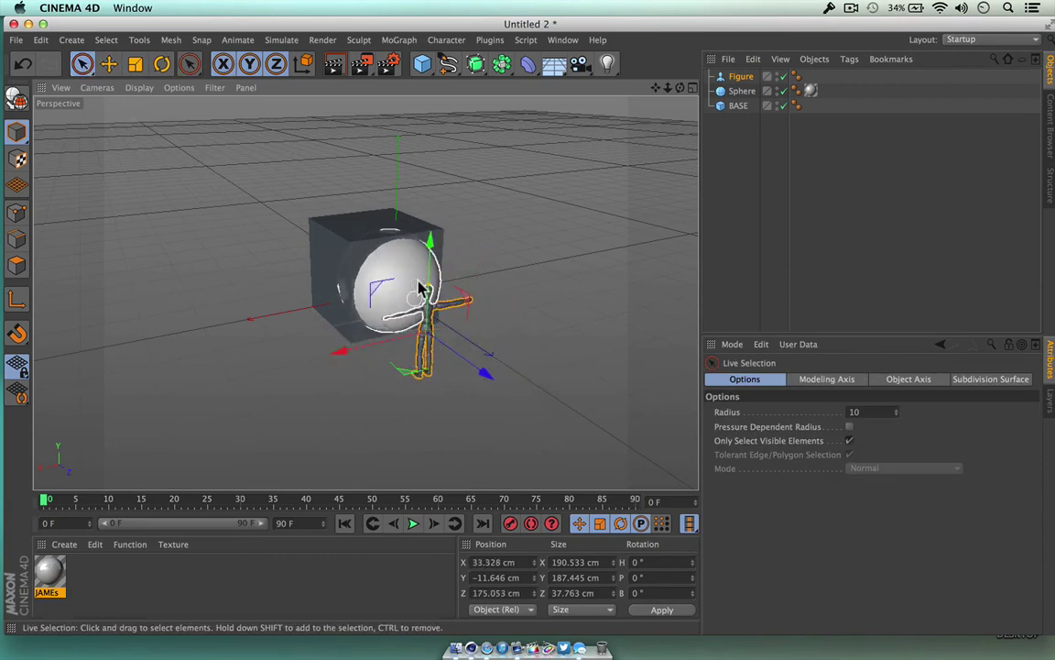
pyautogui.moveTo(428, 236); pyautogui.dragTo(429, 216)
pyautogui.moveTo(478, 342); pyautogui.dragTo(500, 364)
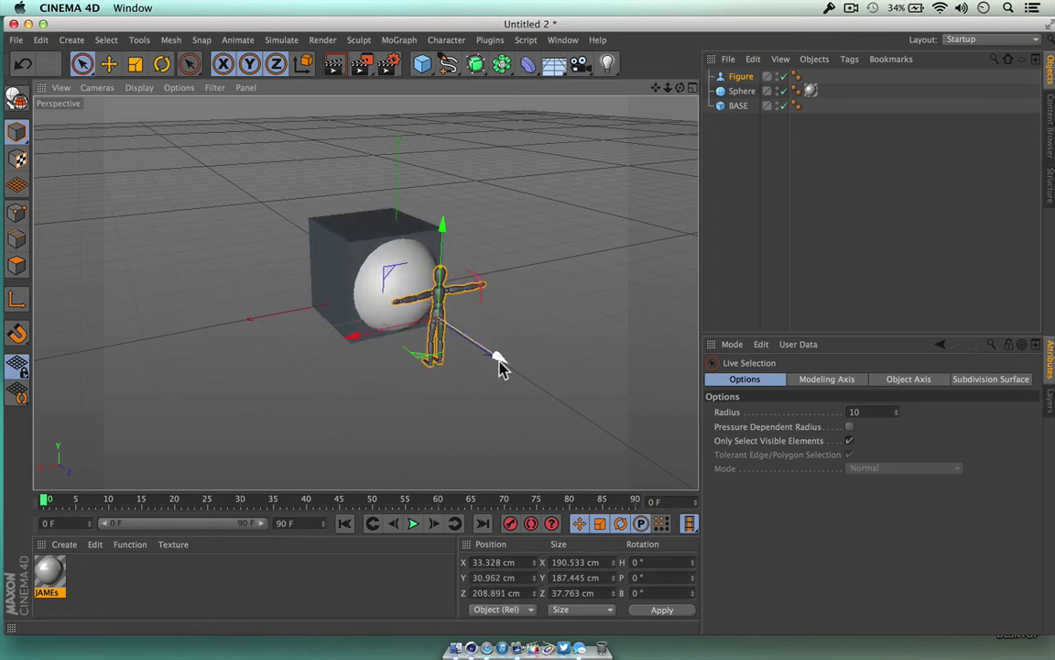
pyautogui.click(335, 69)
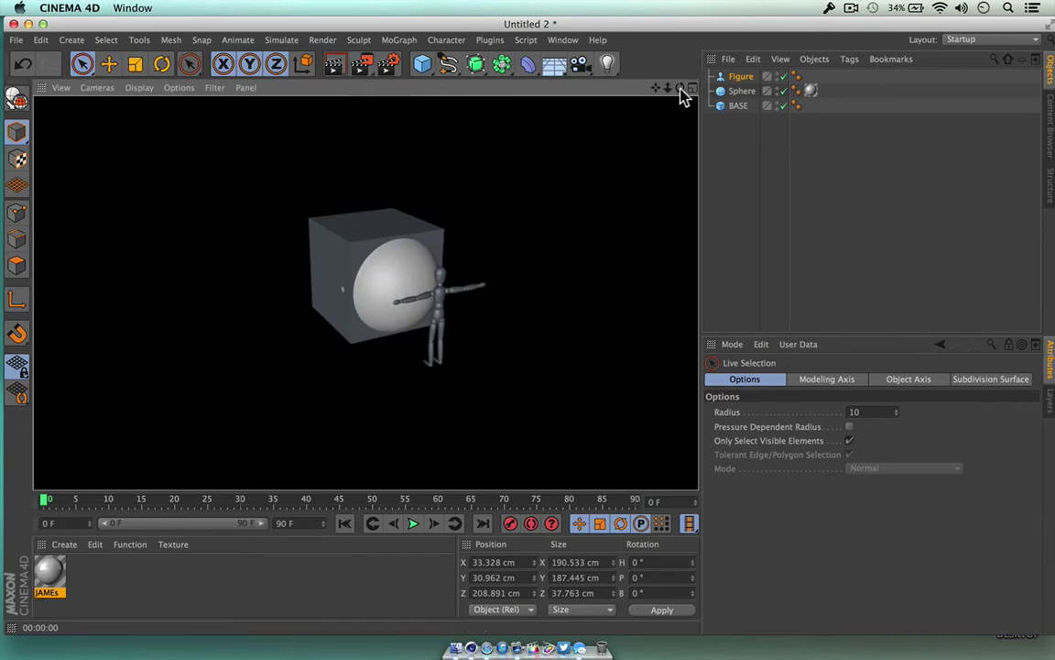
# Step: Render the scene from several angles and distances to examine the figure's reflection on the sphere
pyautogui.moveTo(666, 87)
pyautogui.mouseDown()
pyautogui.moveTo(685, 92)
pyautogui.moveTo(646, 89)
pyautogui.mouseUp()
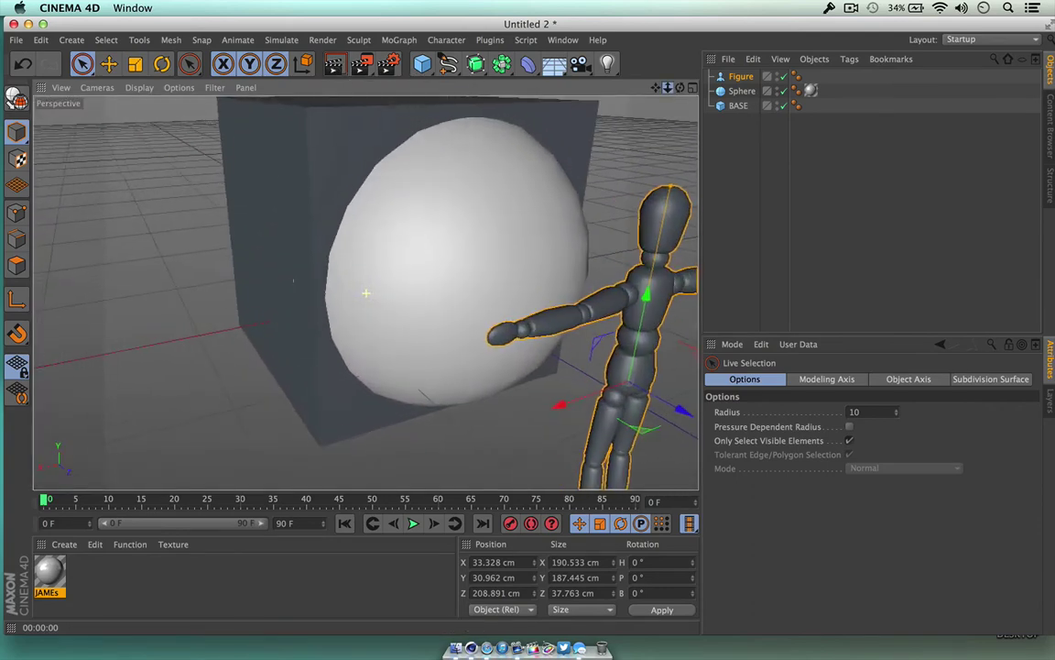
pyautogui.keyDown('alt'); pyautogui.moveTo(574, 125); pyautogui.dragTo(357, 78); pyautogui.keyUp('alt')
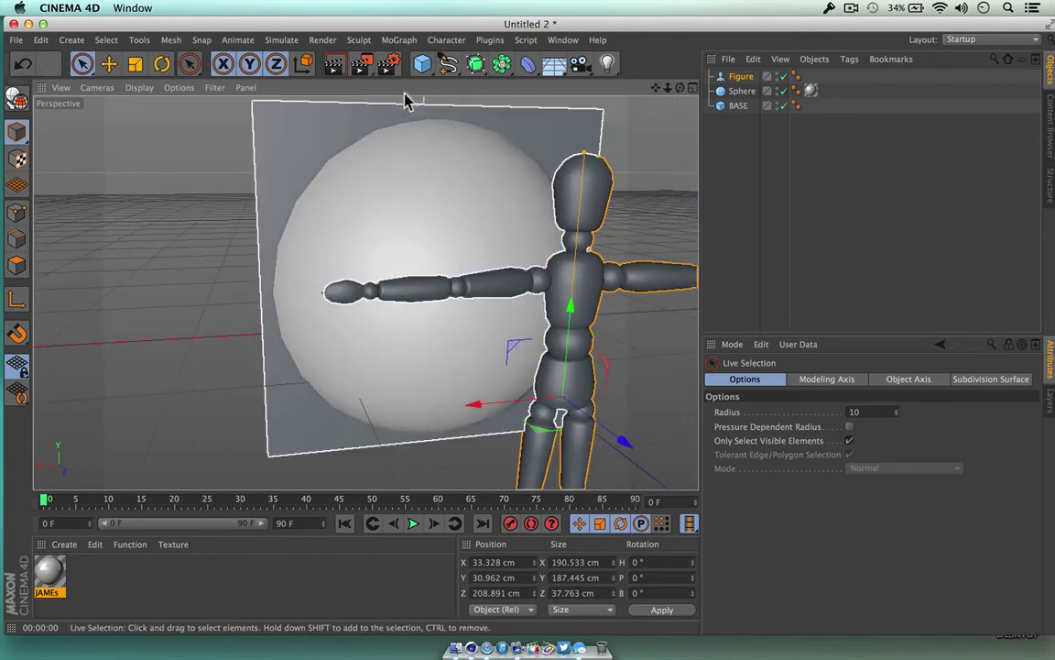
pyautogui.click(333, 63)
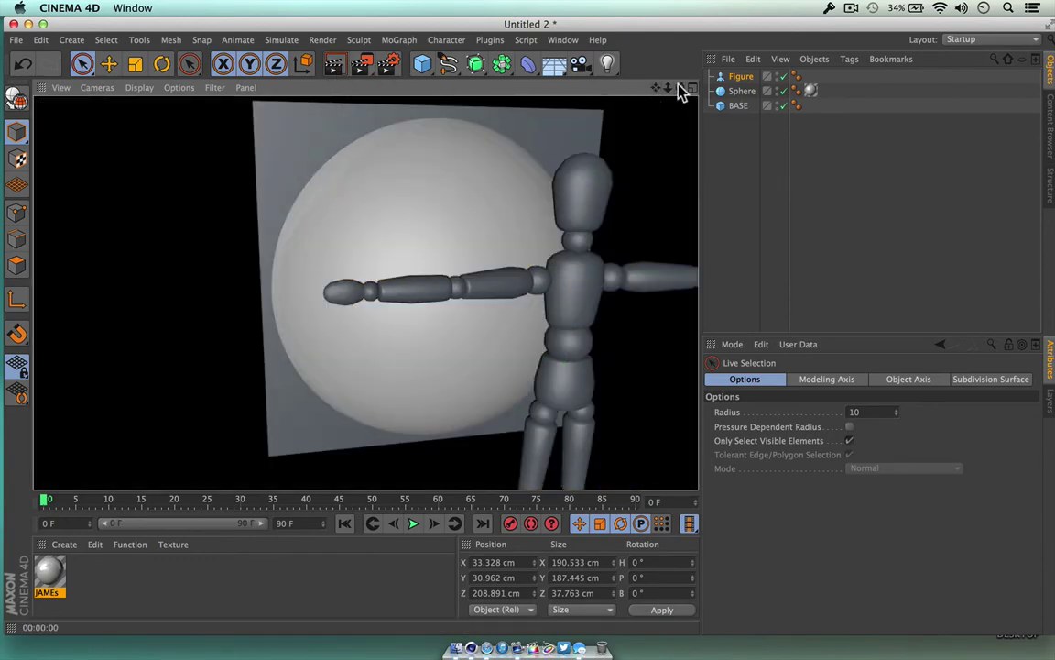
pyautogui.moveTo(680, 89); pyautogui.dragTo(641, 89)
pyautogui.click(336, 66)
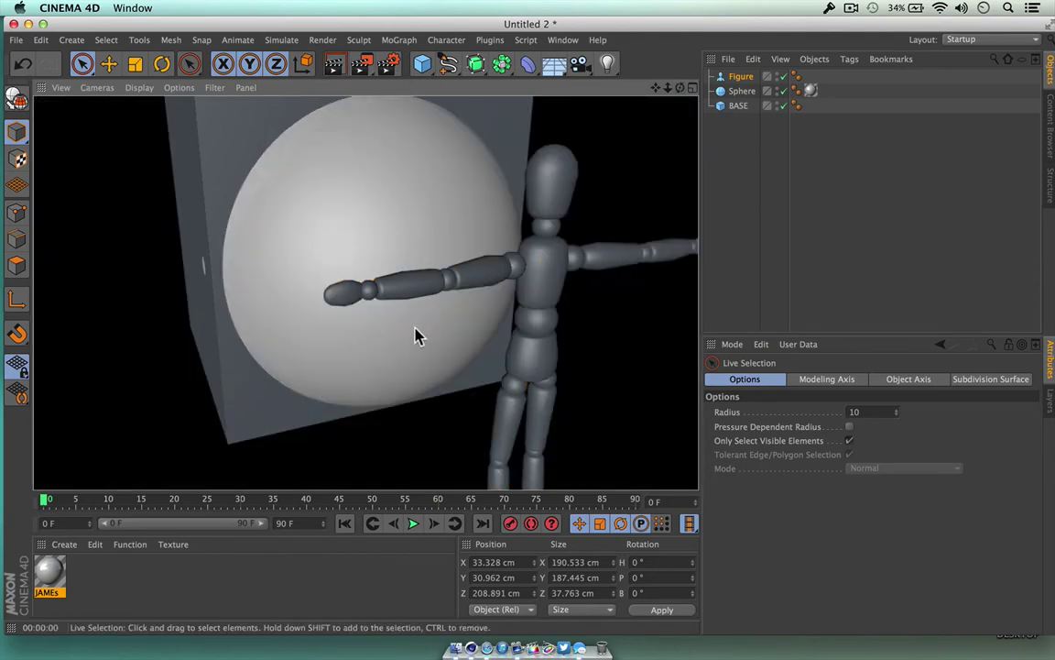
pyautogui.moveTo(672, 96); pyautogui.dragTo(647, 187)
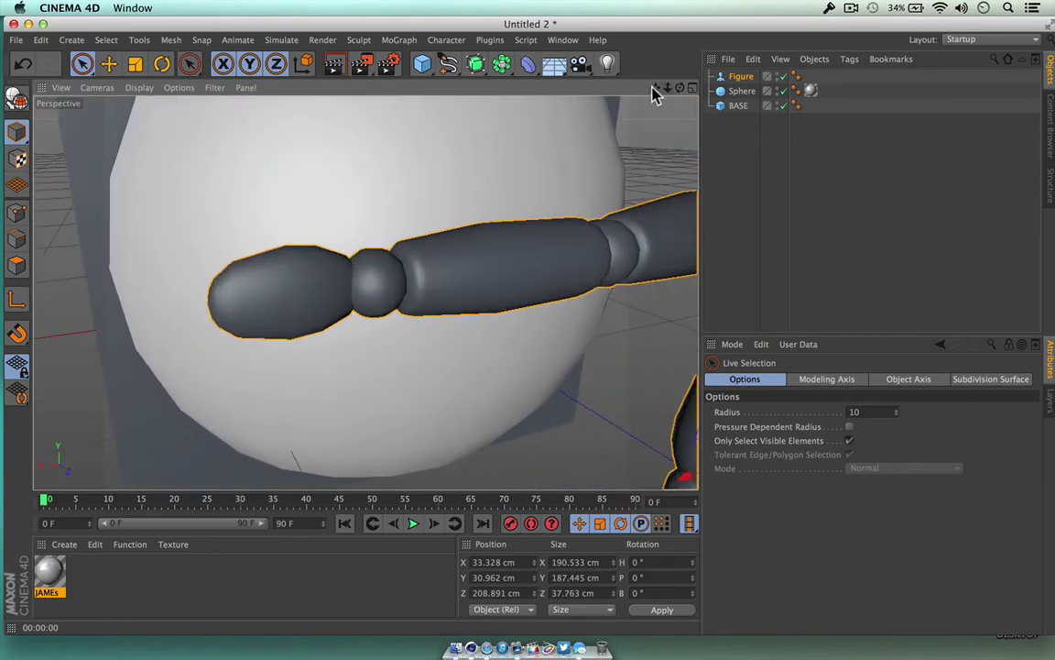
pyautogui.click(341, 64)
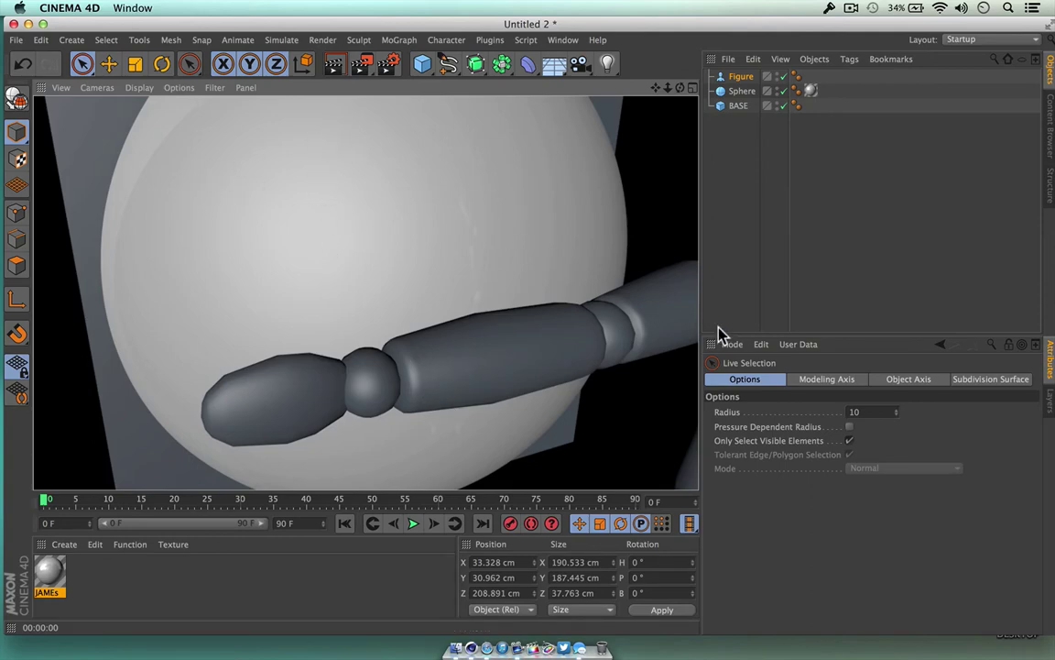
pyautogui.moveTo(668, 88); pyautogui.dragTo(737, 79)
pyautogui.moveTo(632, 95); pyautogui.dragTo(623, 95)
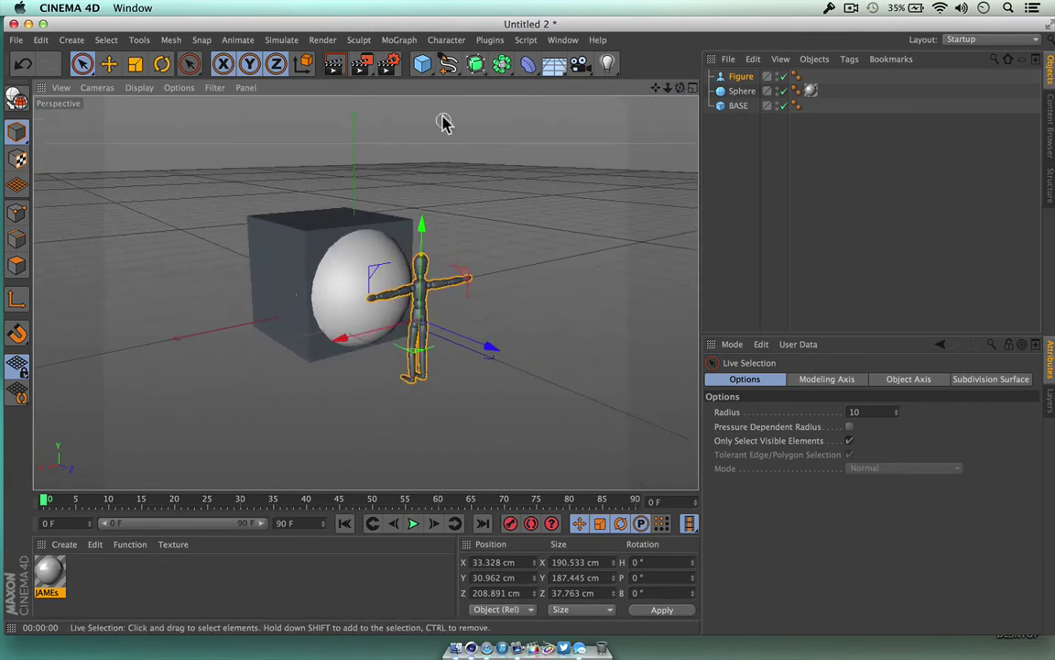
pyautogui.click(334, 63)
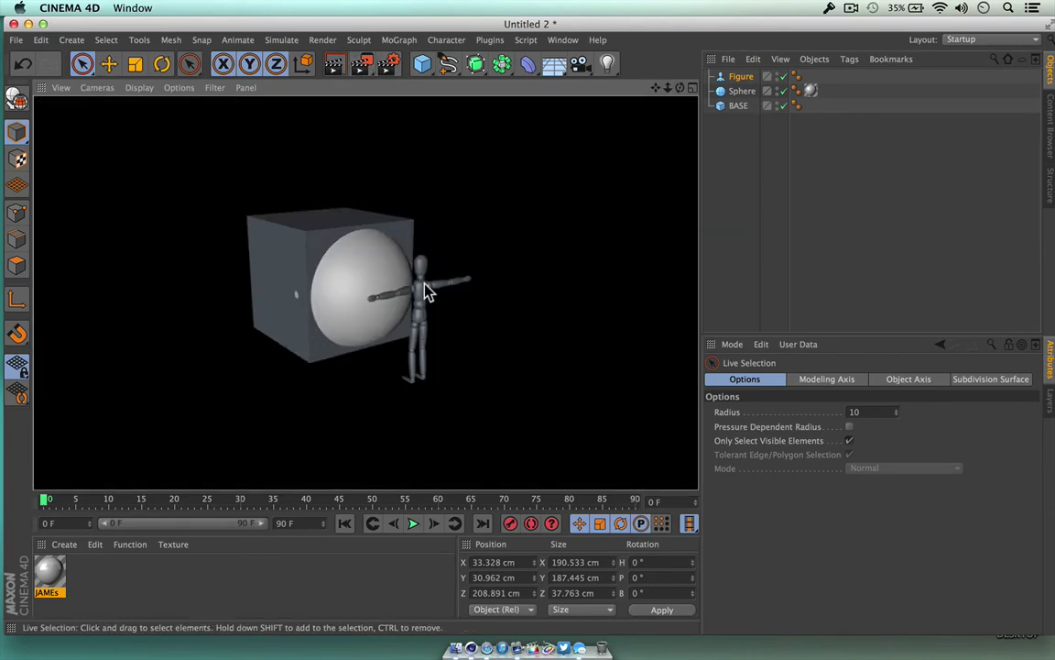
# Step: Raise the figure to about Y 61 cm
pyautogui.click(739, 76)
pyautogui.moveTo(422, 223); pyautogui.dragTo(423, 201)
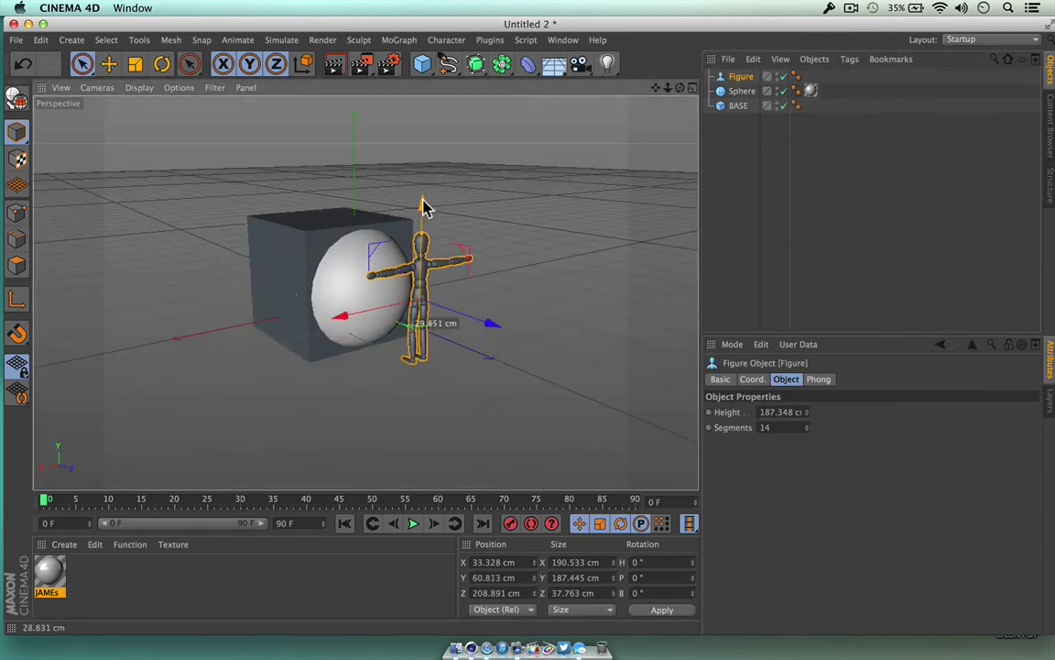
# Step: Add a plane as a floor beneath the objects at about Y -35 cm, Z 152 cm, and render the active view
pyautogui.click(423, 64)
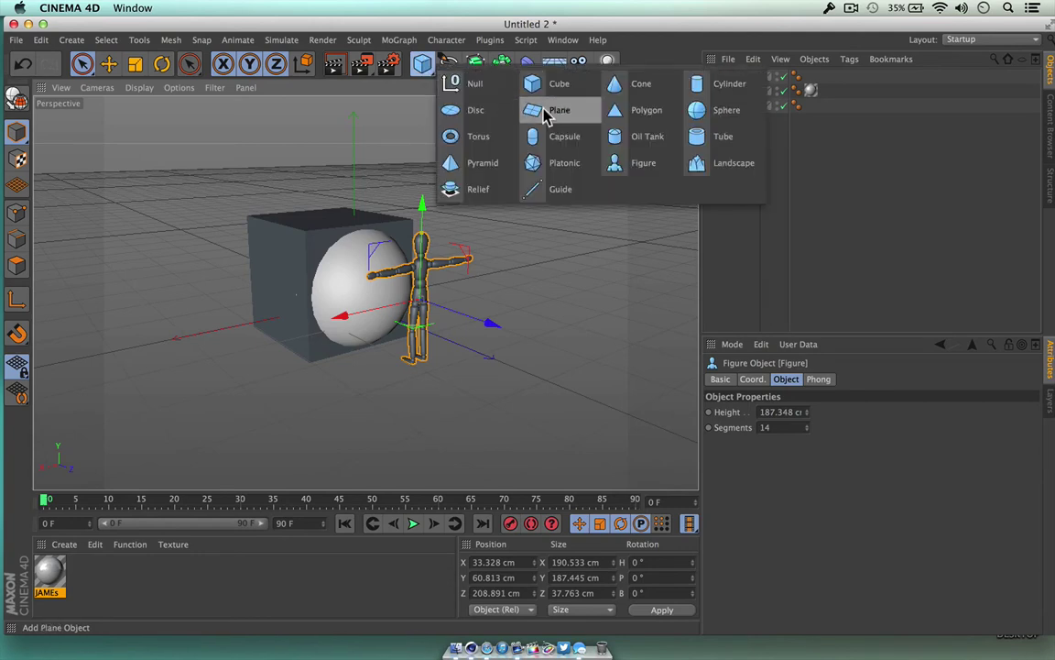
pyautogui.click(545, 111)
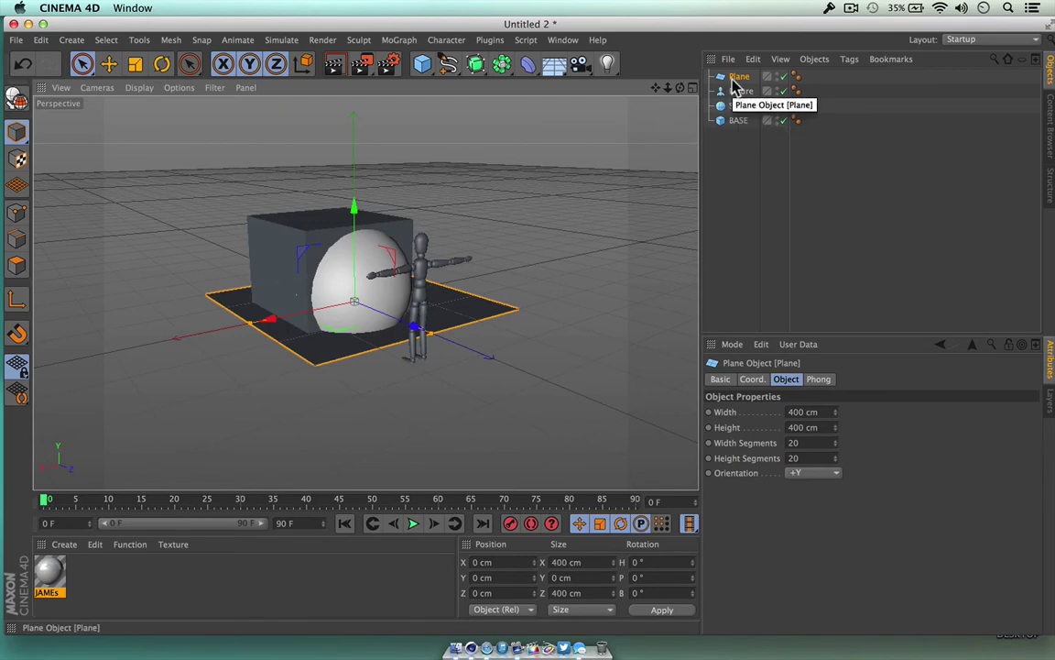
pyautogui.moveTo(353, 207); pyautogui.dragTo(353, 229)
pyautogui.moveTo(414, 351); pyautogui.dragTo(456, 392)
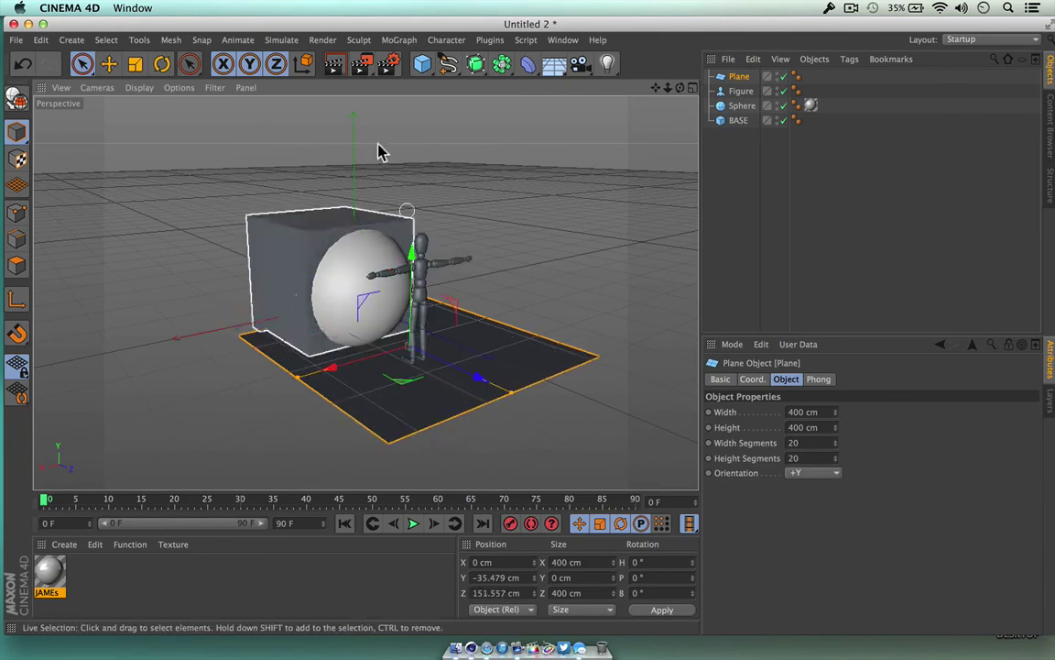
pyautogui.click(336, 65)
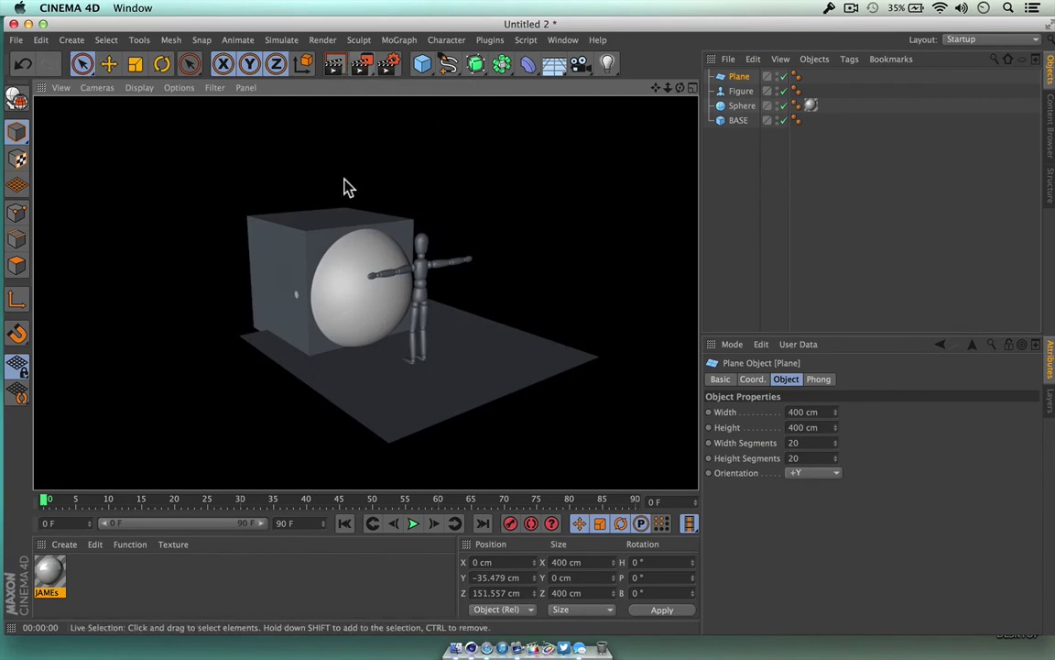
# Step: Enlarge the floor plane to about 568 cm wide by 538 cm high and render the active view
pyautogui.click(376, 368)
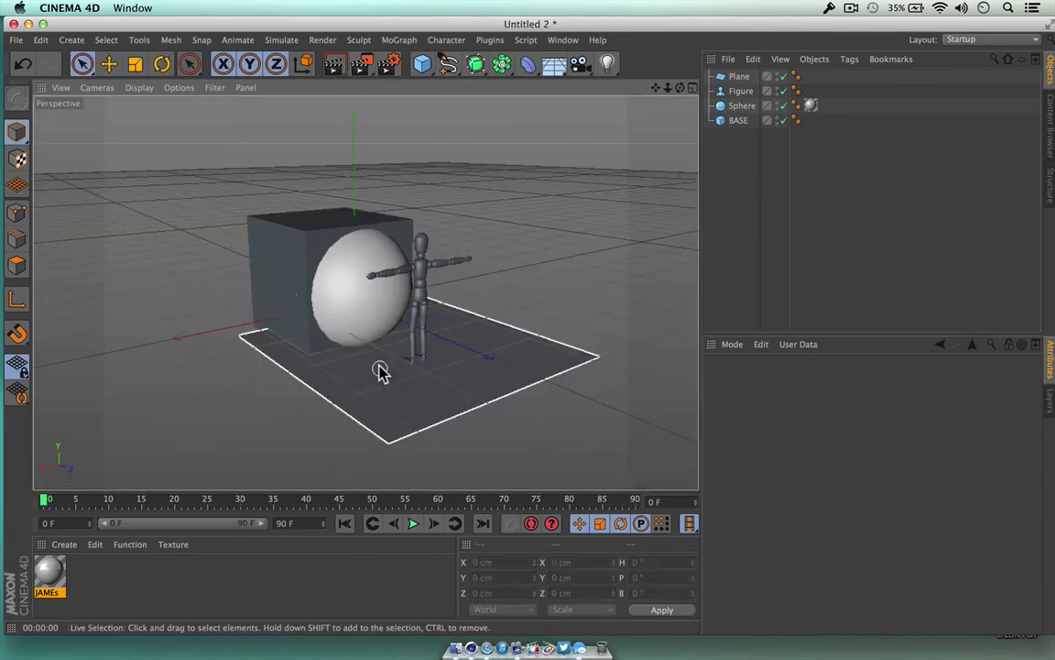
pyautogui.click(483, 387)
pyautogui.moveTo(513, 401); pyautogui.dragTo(557, 433)
pyautogui.moveTo(297, 381); pyautogui.dragTo(235, 393)
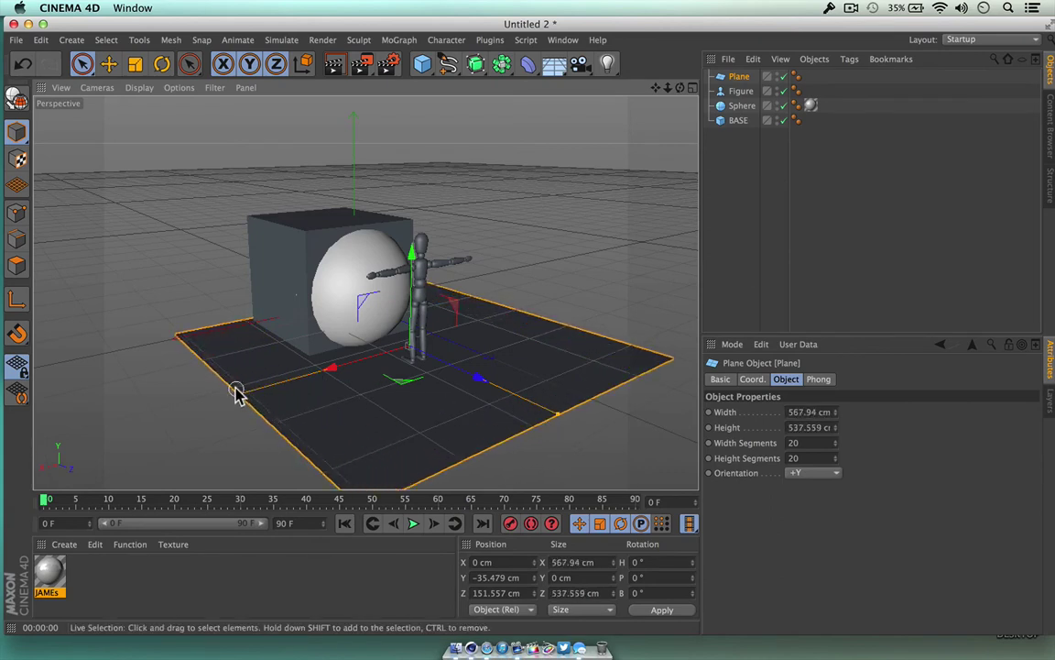
pyautogui.click(337, 68)
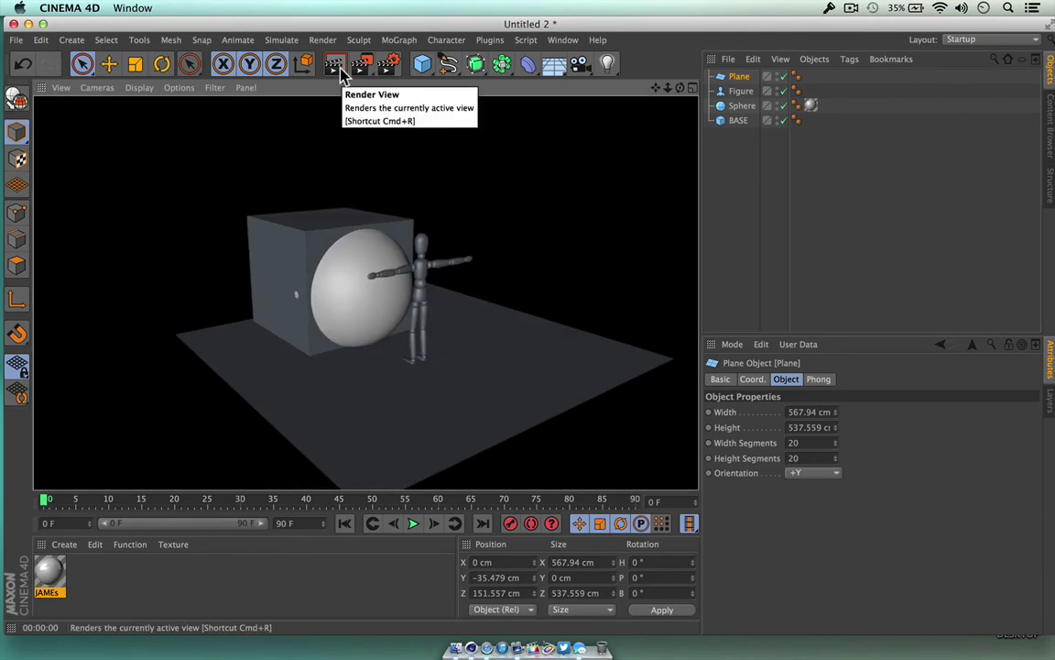
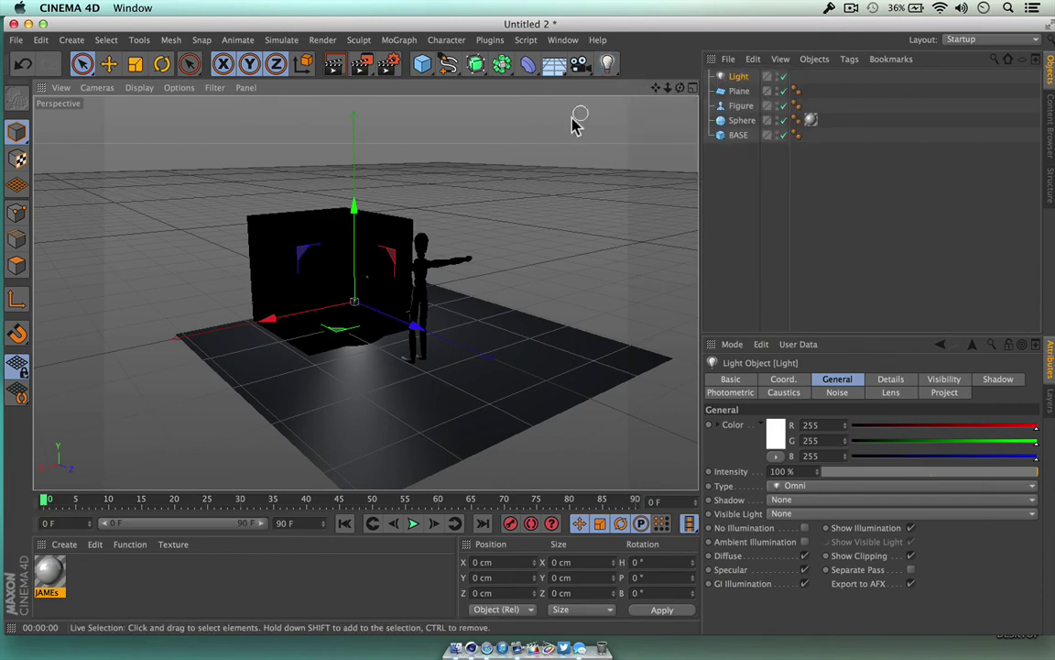
# Step: Move the light to about X 330 cm, Y 171 cm, Z 324 cm and render the active view
pyautogui.moveTo(417, 328); pyautogui.dragTo(577, 386)
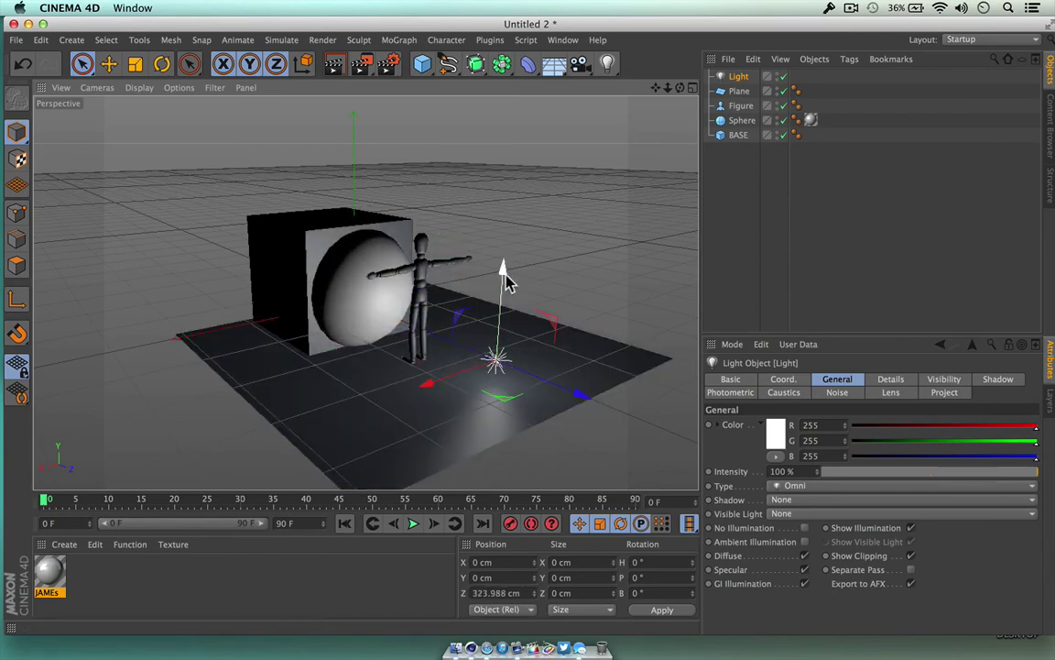
pyautogui.moveTo(502, 271); pyautogui.dragTo(494, 136)
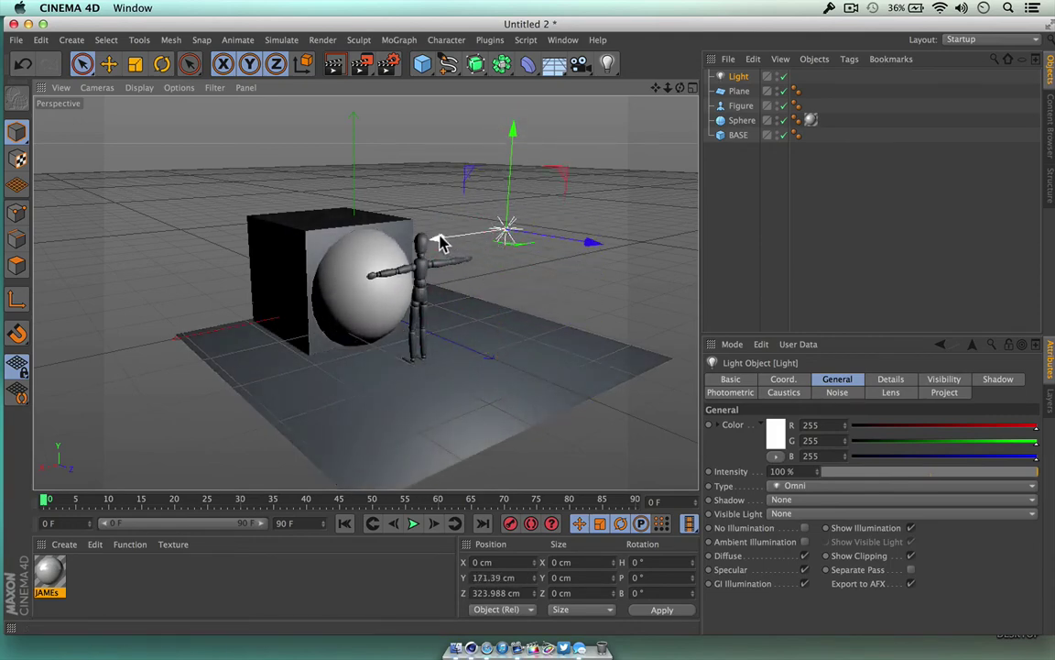
pyautogui.moveTo(440, 239); pyautogui.dragTo(158, 289)
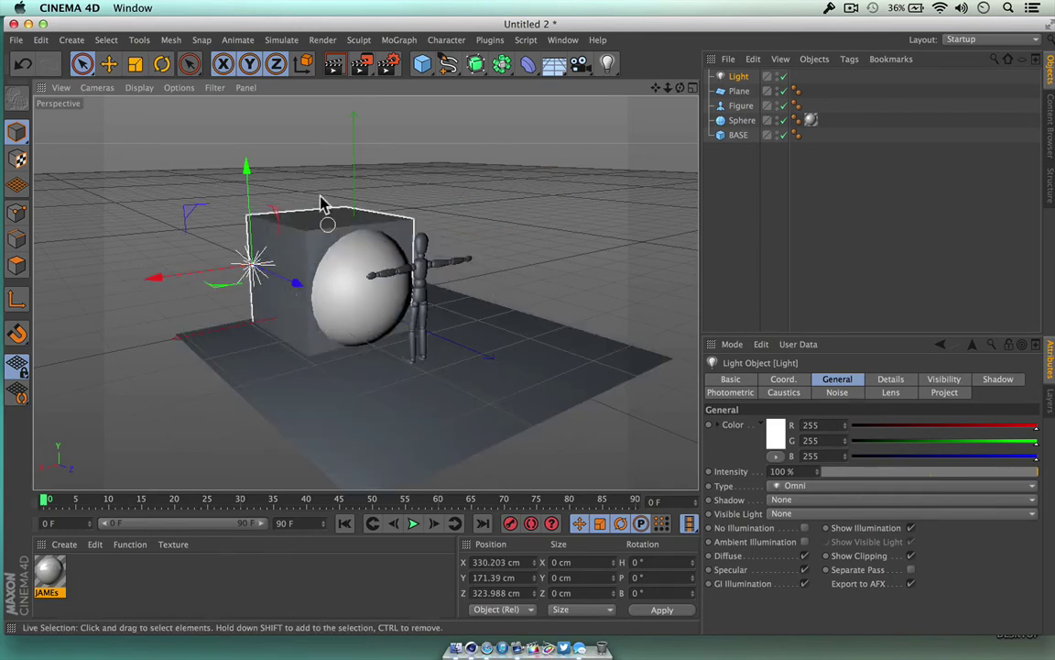
pyautogui.click(335, 68)
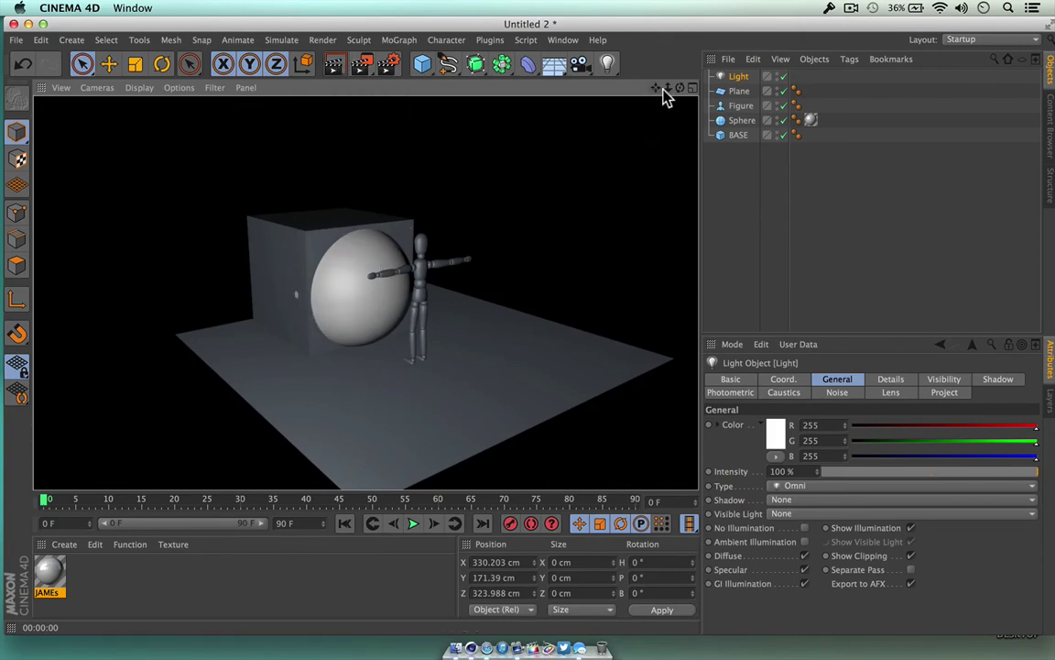
# Step: Render a close-up of the sphere to examine its reflections under the light
pyautogui.moveTo(668, 88); pyautogui.dragTo(875, 88)
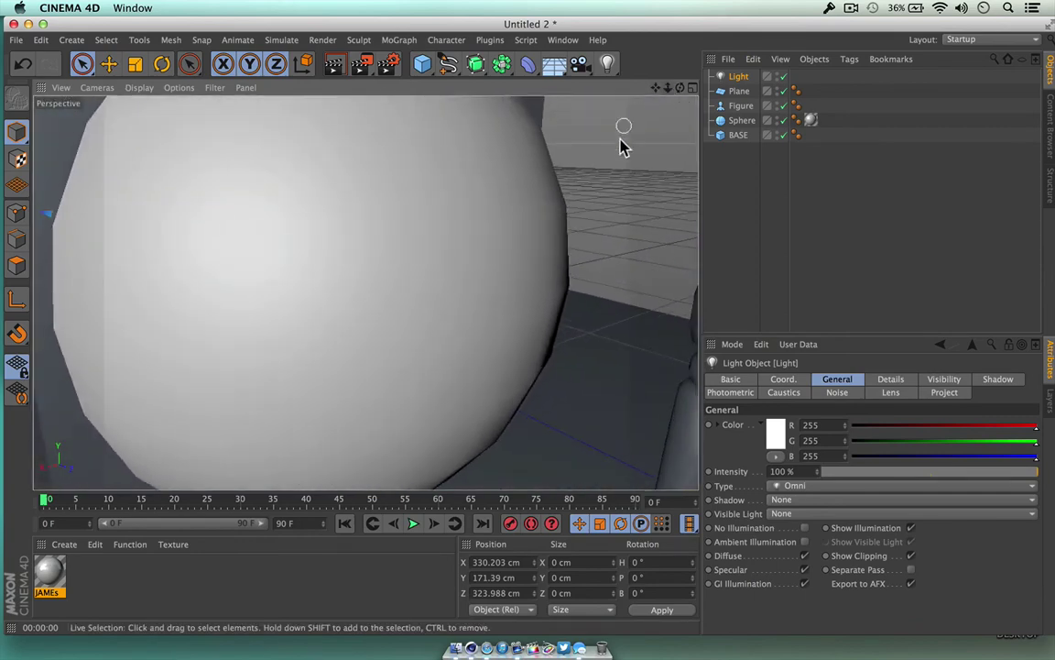
pyautogui.click(335, 64)
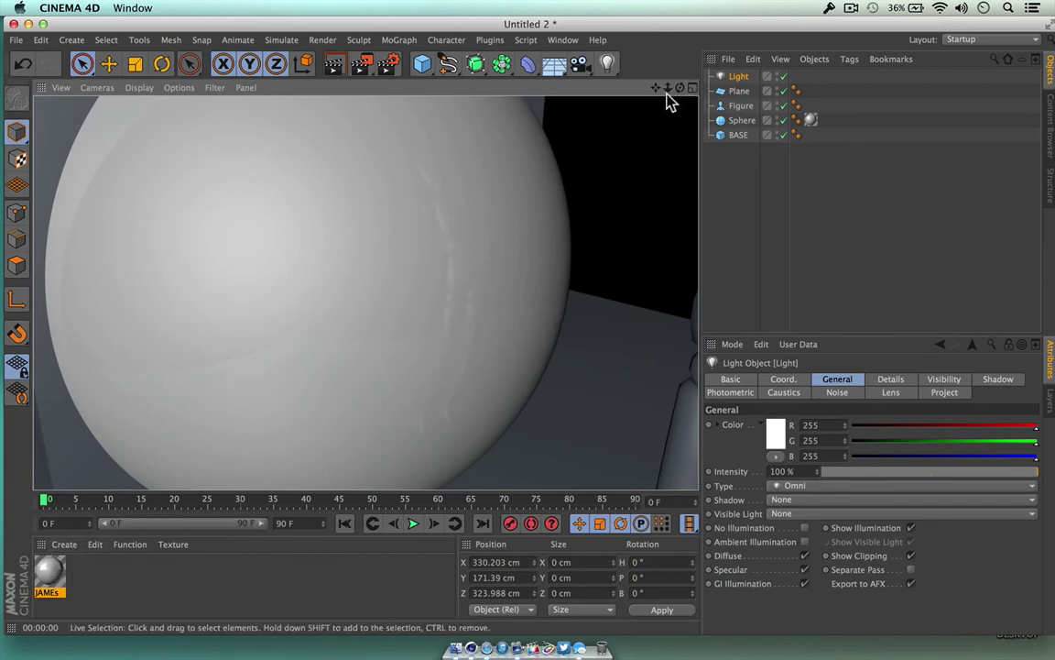
pyautogui.moveTo(668, 88); pyautogui.dragTo(365, 293)
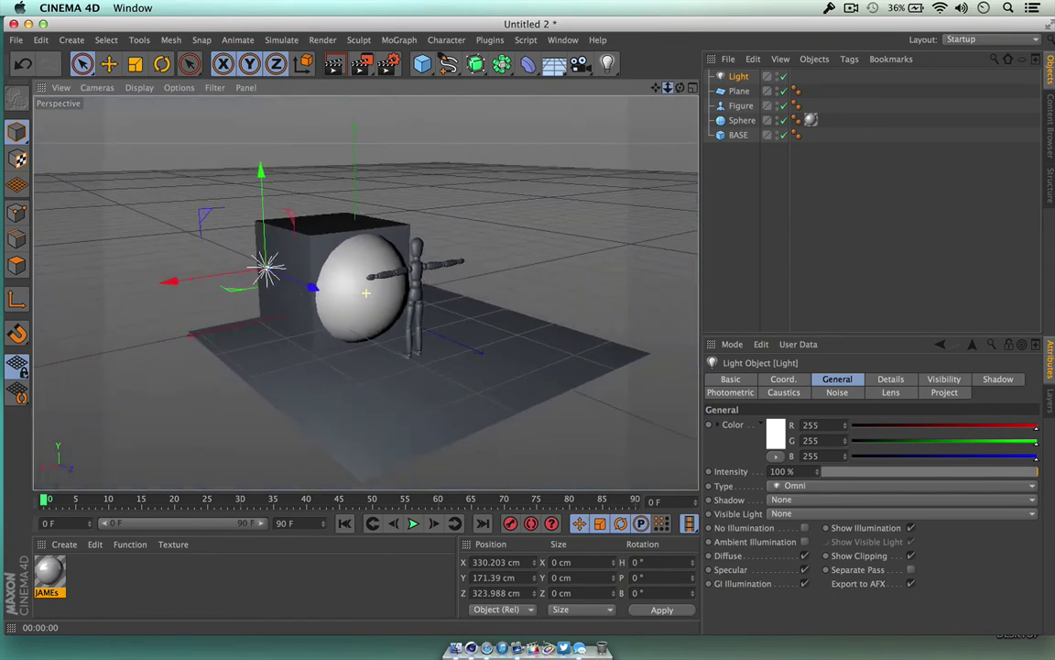
# Step: With the light moved to about X 20 cm, set its shadow to Shadow Maps (Soft) and render the active view
pyautogui.moveTo(169, 286); pyautogui.dragTo(485, 240)
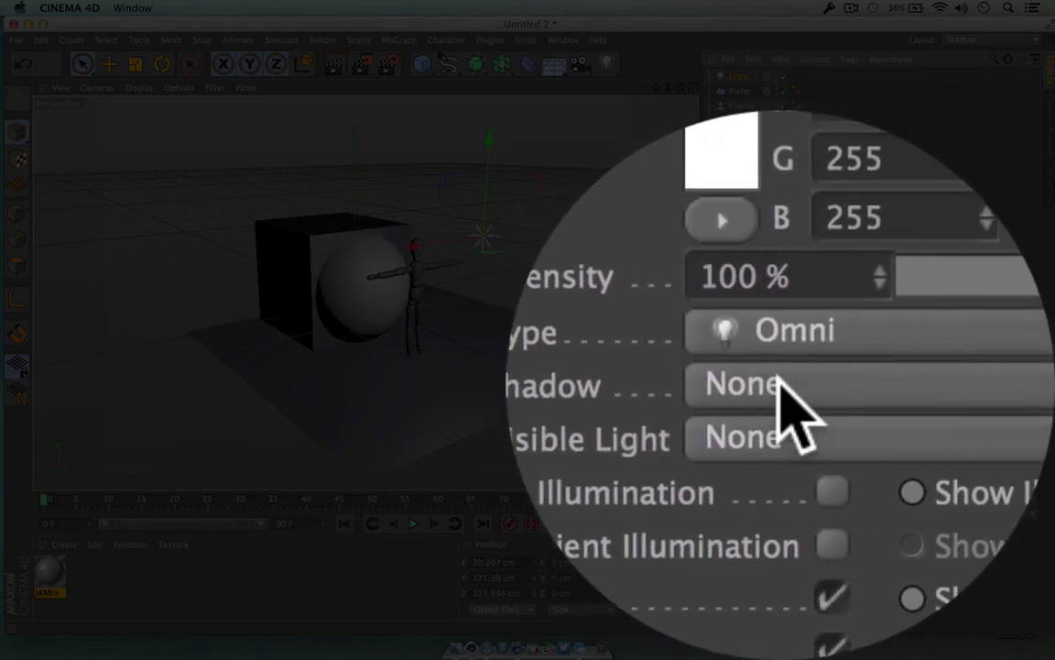
pyautogui.click(779, 383)
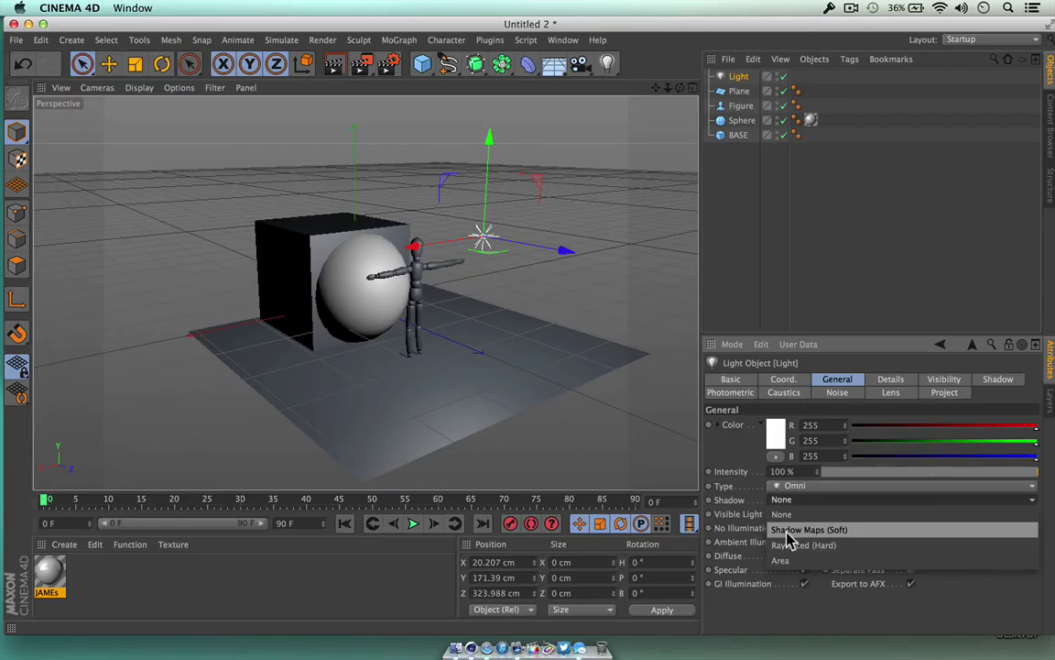
pyautogui.click(788, 531)
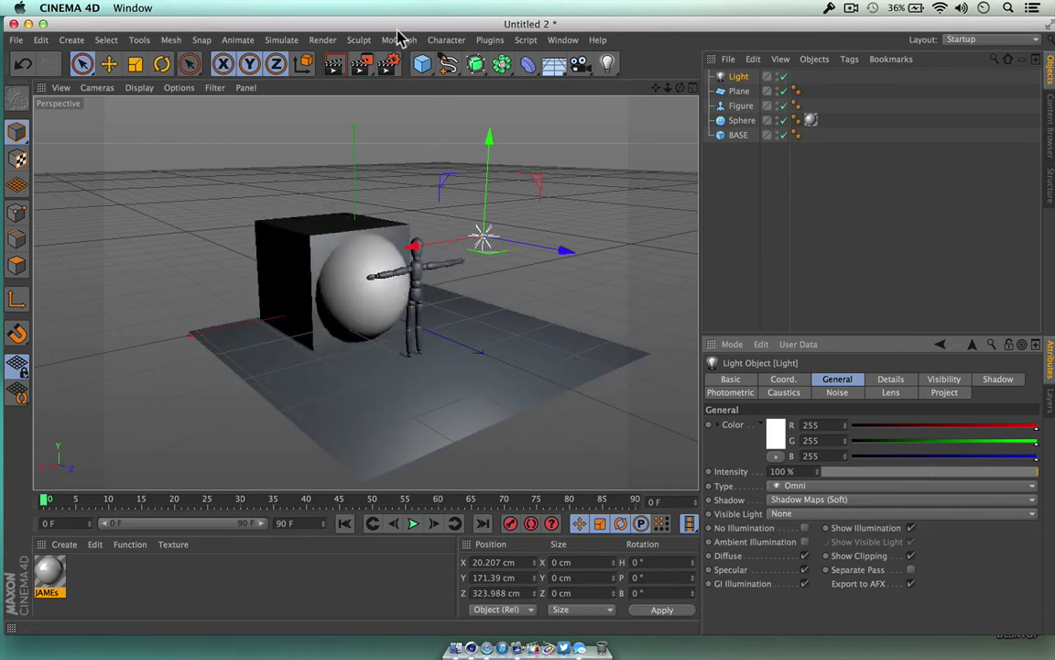
pyautogui.click(335, 73)
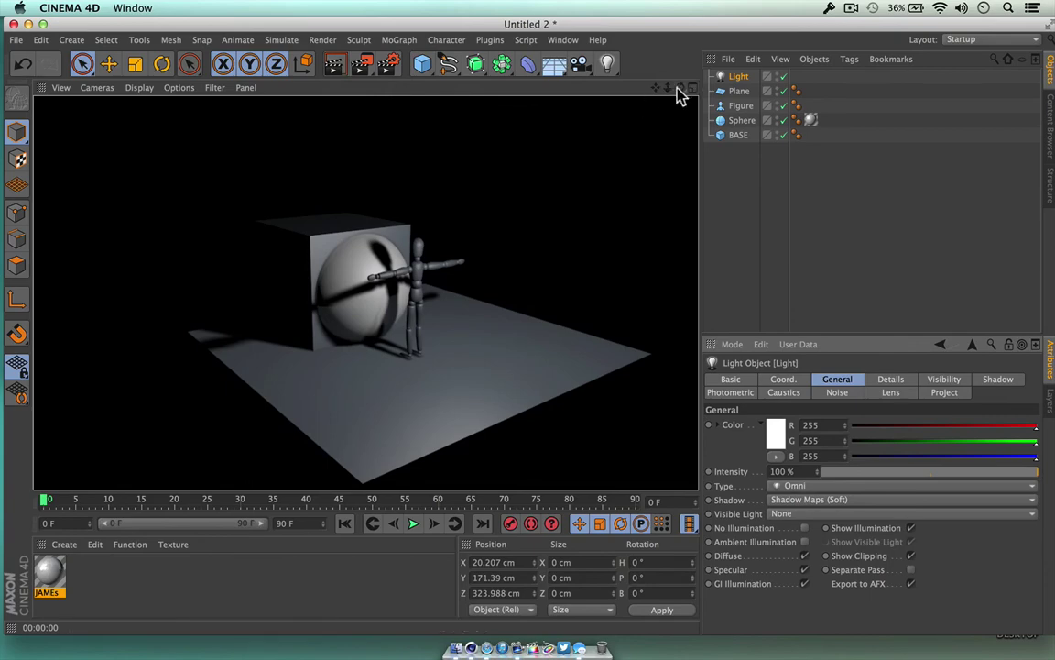
# Step: Move the light to about X 265 cm and render a closer view of the figure and sphere
pyautogui.moveTo(668, 87); pyautogui.dragTo(738, 87)
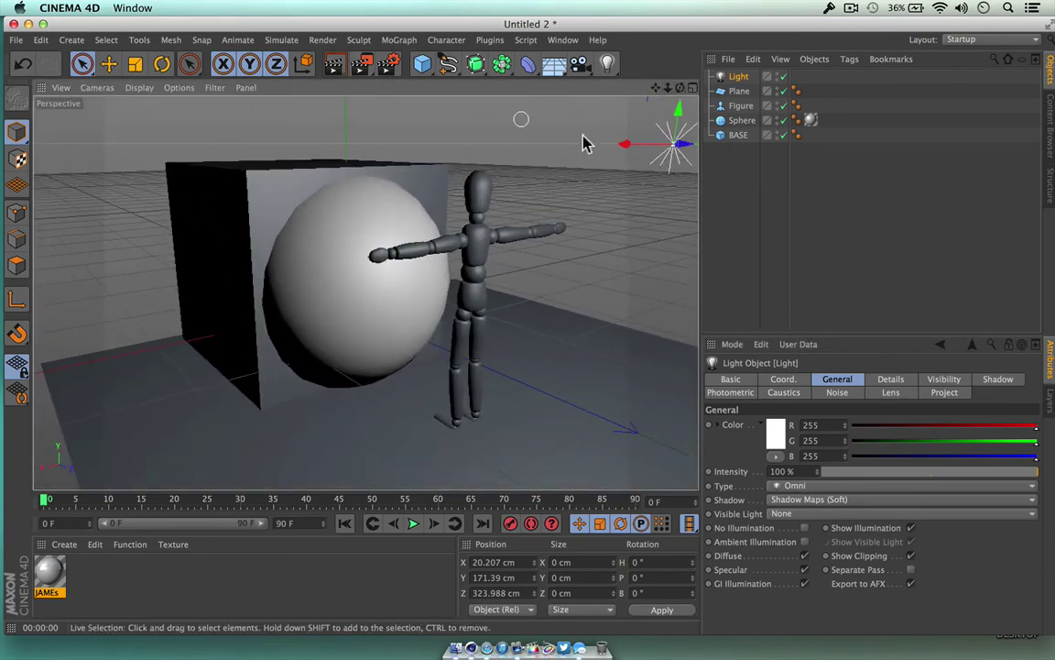
pyautogui.moveTo(626, 144); pyautogui.dragTo(176, 146)
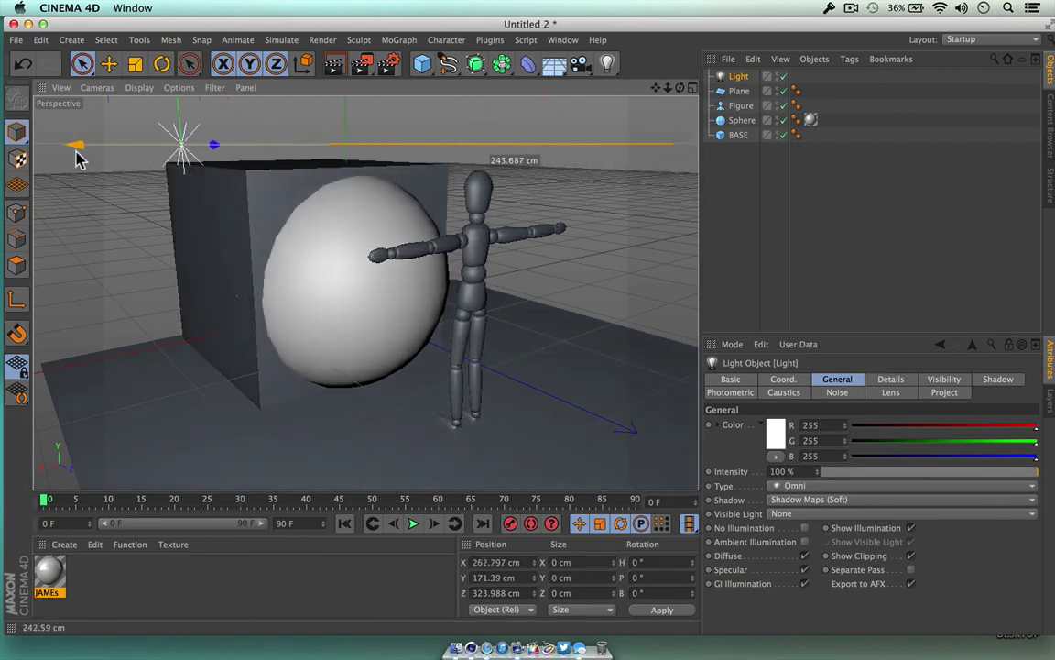
pyautogui.click(336, 66)
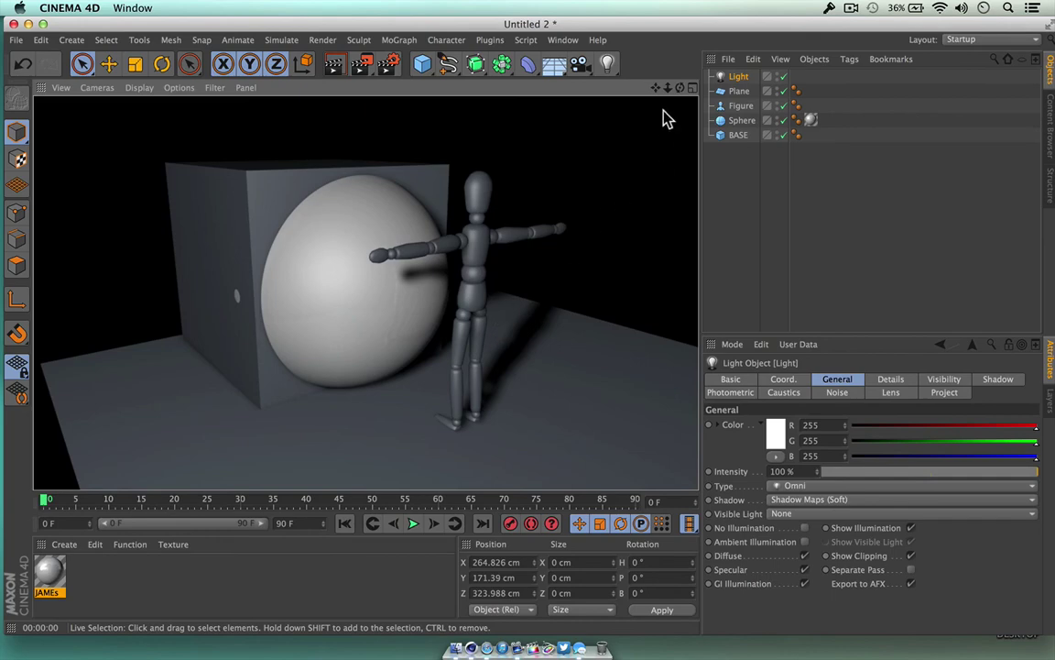
# Step: With the light moved to about X -142 cm, set its color to cyan (R 11, G 246, B 250) and render the active view
pyautogui.moveTo(668, 88); pyautogui.dragTo(683, 92)
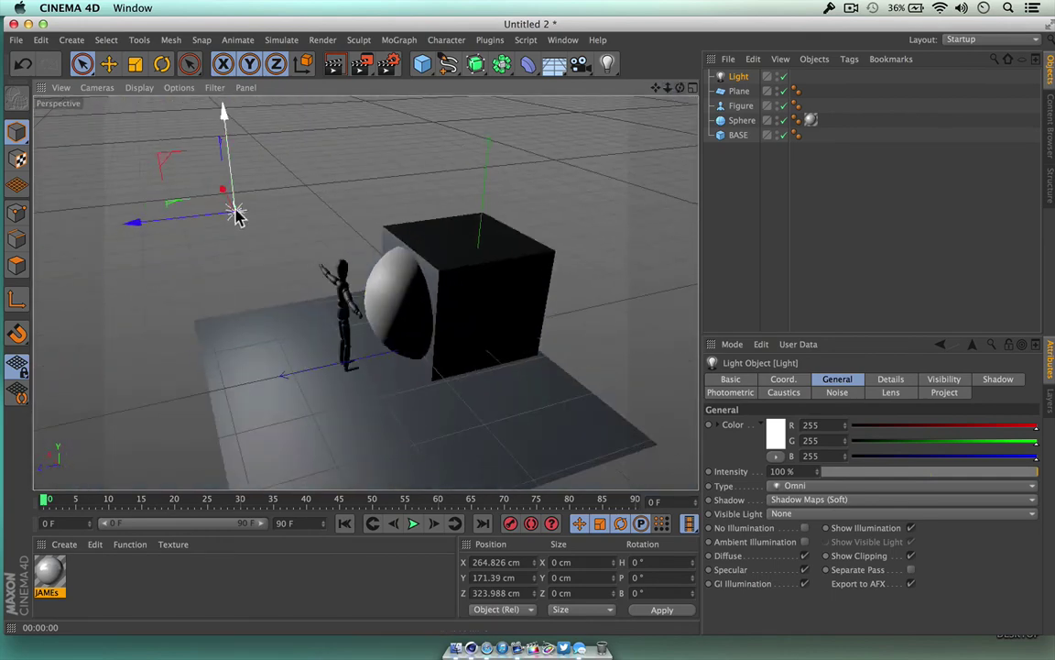
pyautogui.moveTo(222, 195); pyautogui.dragTo(278, 291)
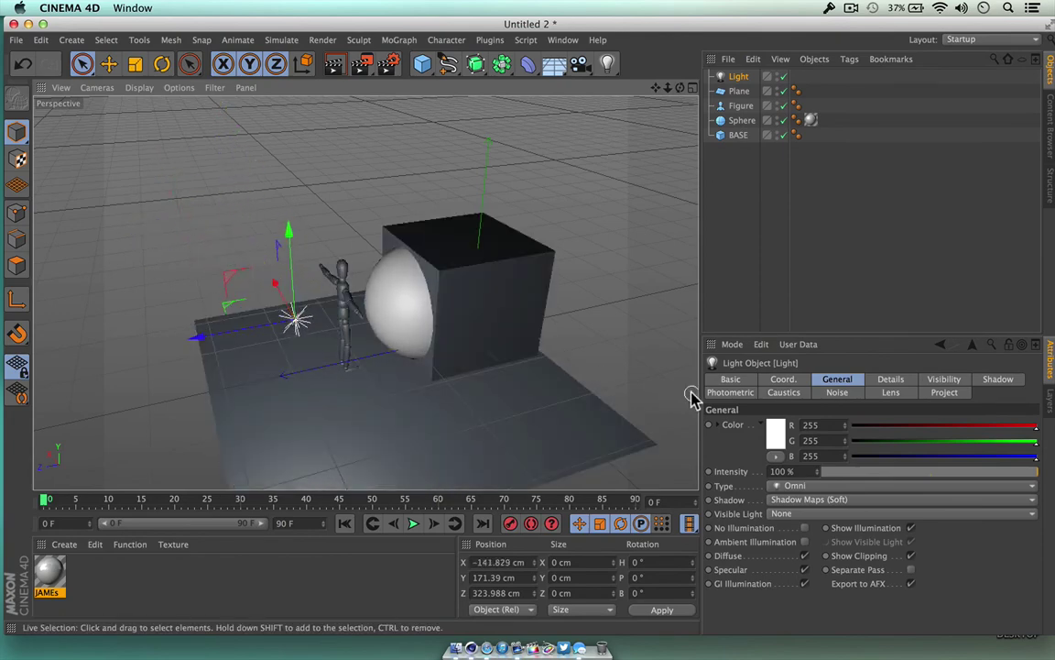
pyautogui.click(774, 434)
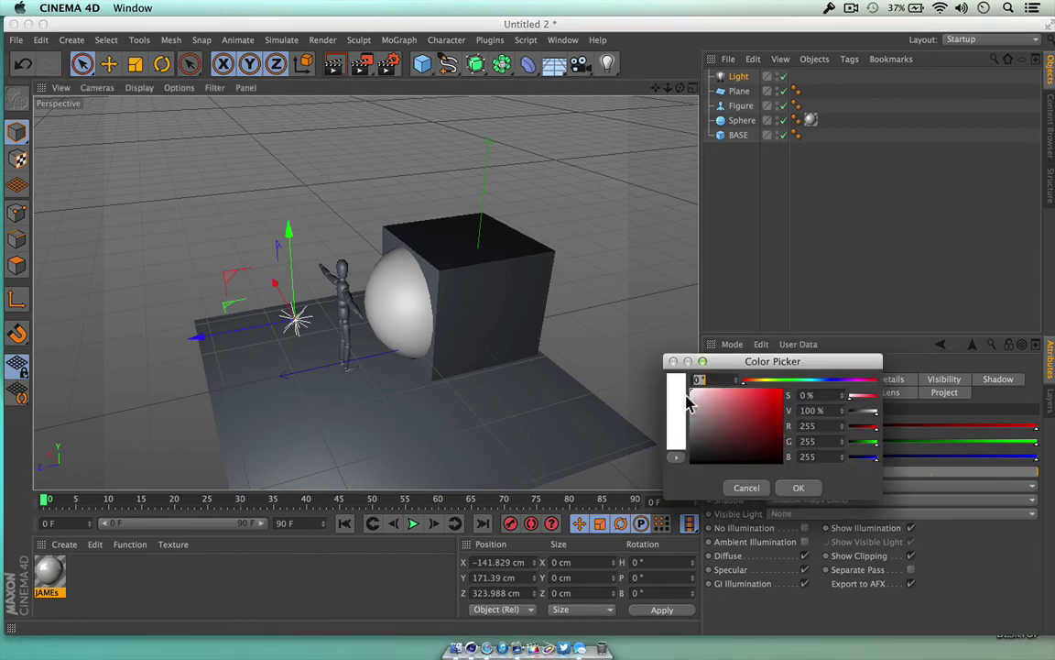
pyautogui.moveTo(743, 385); pyautogui.dragTo(784, 387)
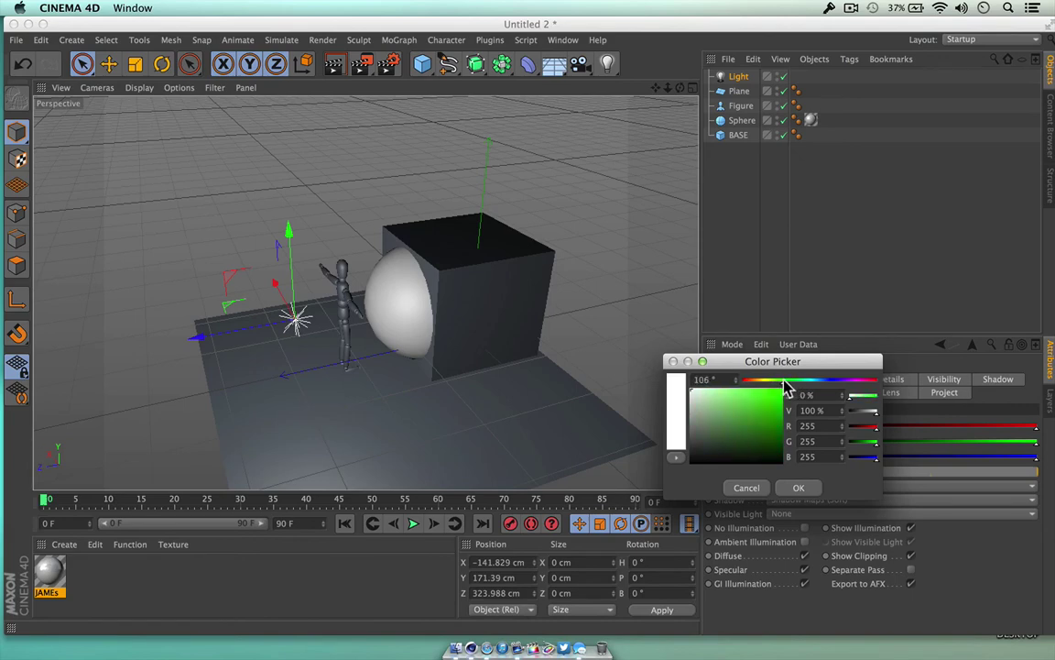
pyautogui.moveTo(767, 404)
pyautogui.mouseDown()
pyautogui.moveTo(784, 413)
pyautogui.moveTo(771, 426)
pyautogui.mouseUp()
pyautogui.moveTo(808, 385); pyautogui.dragTo(779, 396)
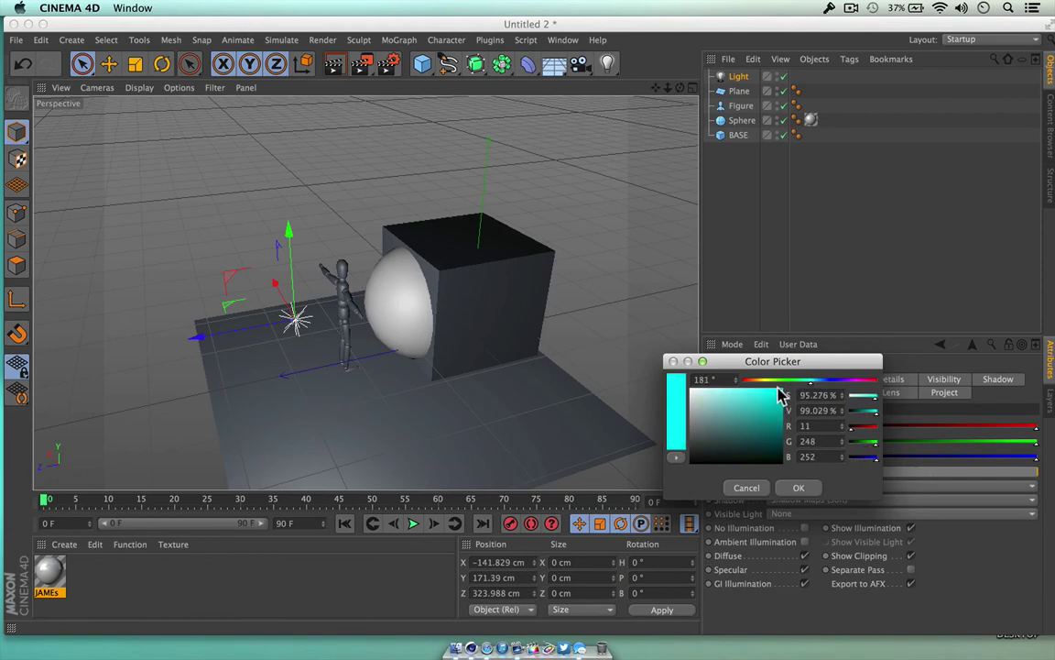
pyautogui.click(799, 489)
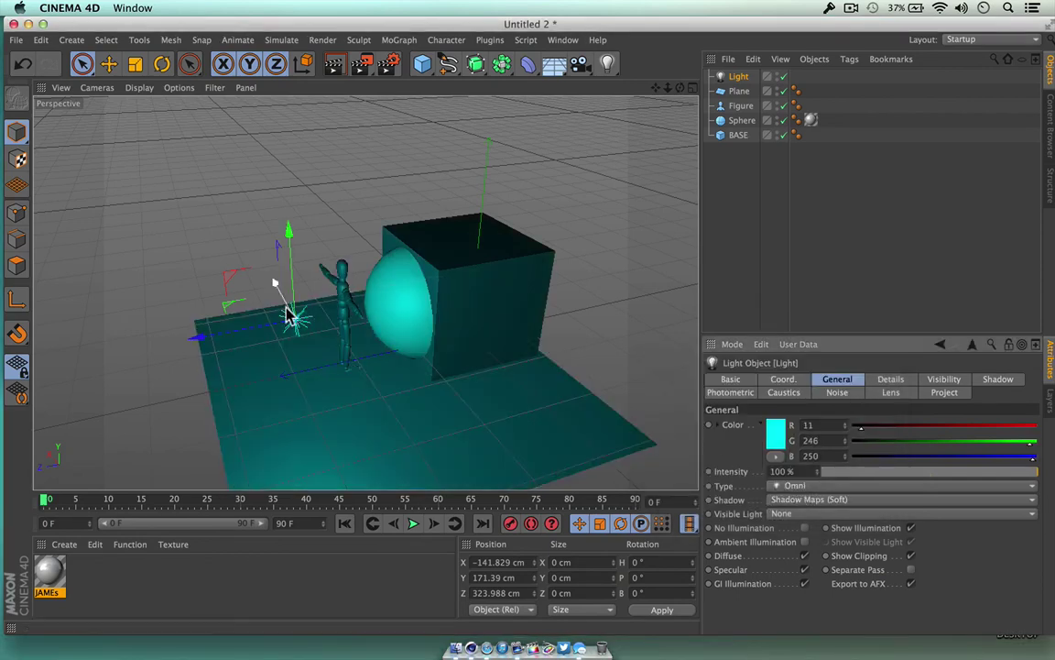
pyautogui.click(335, 70)
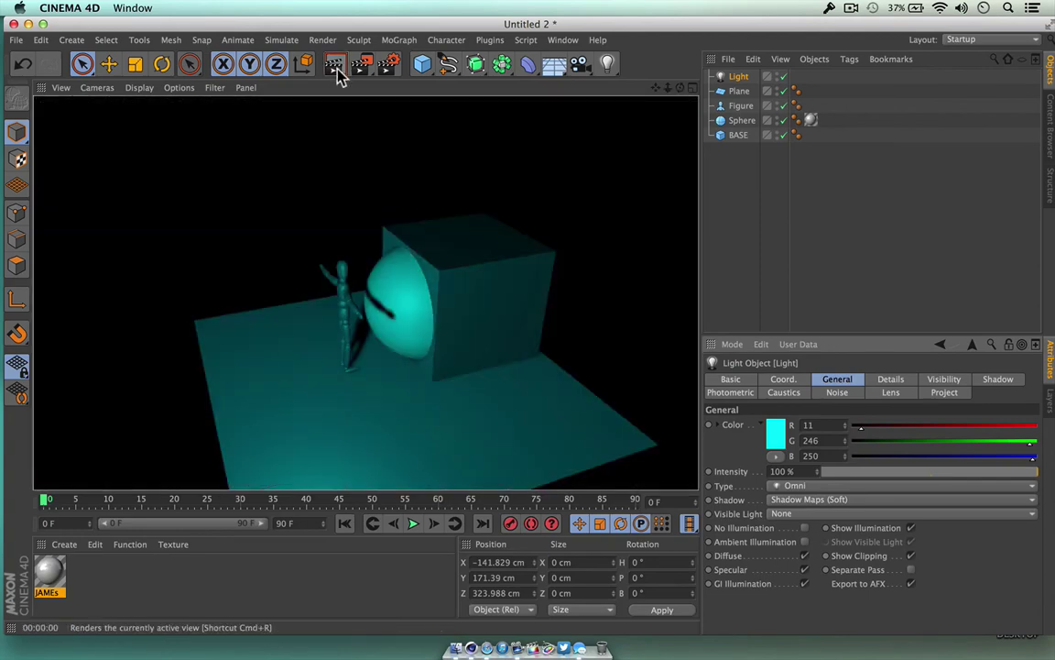
# Step: Move the figure to about X -132 cm, Z 291 cm and render the active view
pyautogui.click(734, 76)
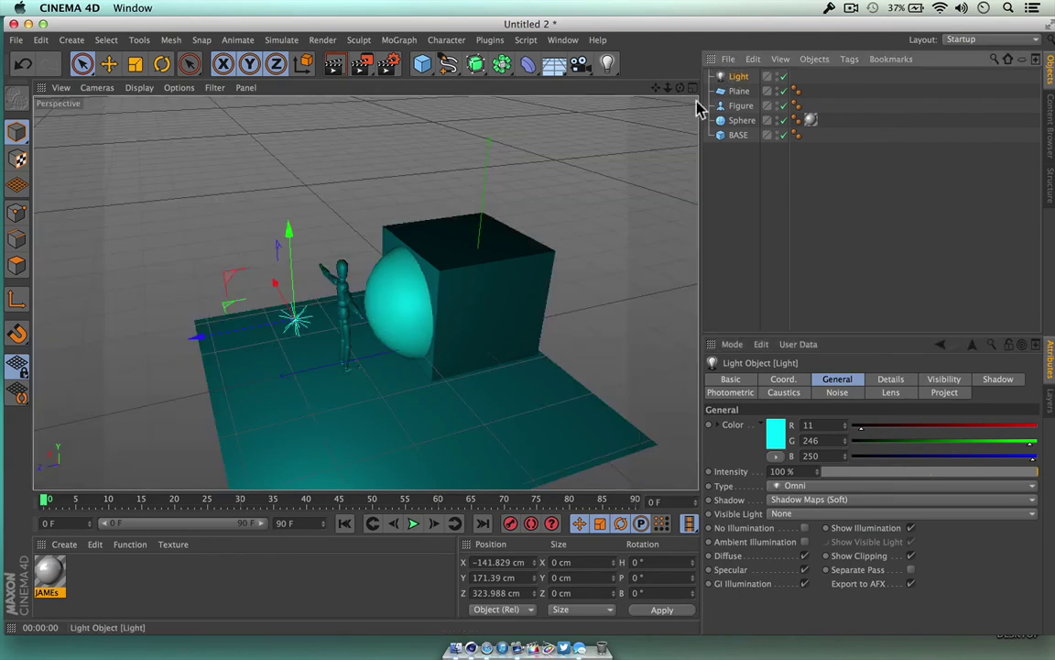
pyautogui.click(348, 300)
pyautogui.click(344, 295)
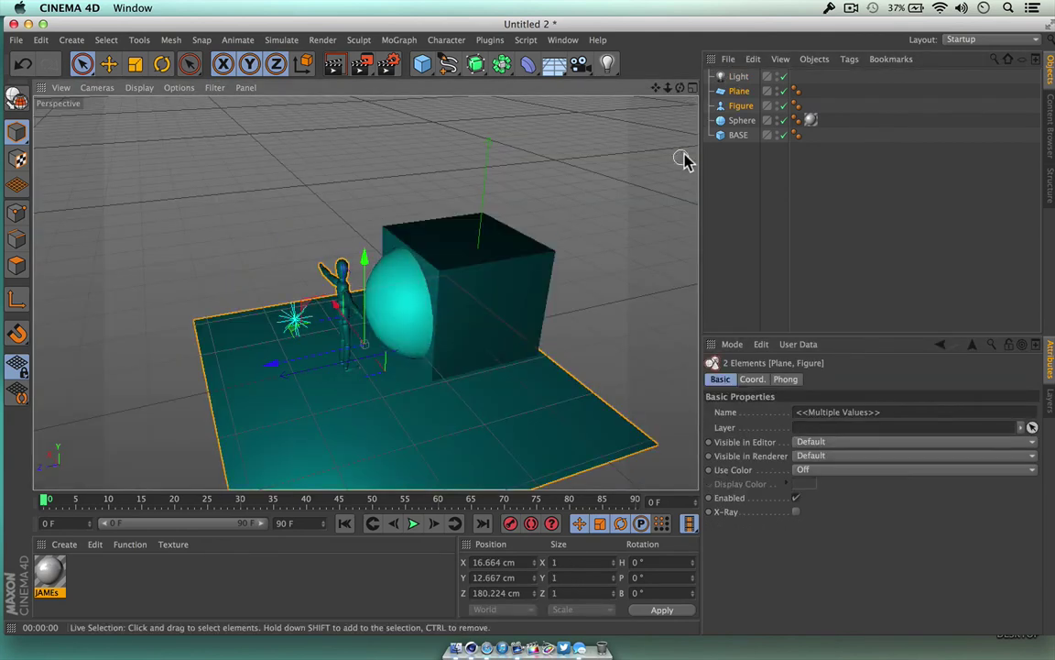
pyautogui.click(740, 106)
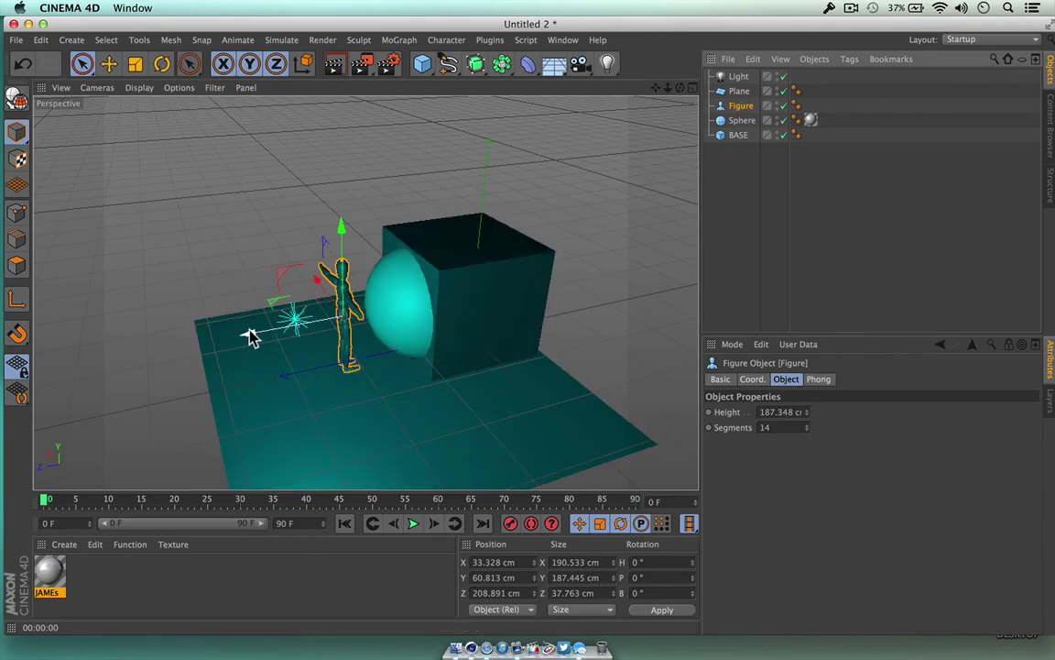
pyautogui.moveTo(247, 337)
pyautogui.mouseDown()
pyautogui.moveTo(219, 337)
pyautogui.moveTo(232, 338)
pyautogui.mouseUp()
pyautogui.moveTo(266, 283); pyautogui.dragTo(301, 350)
pyautogui.click(334, 63)
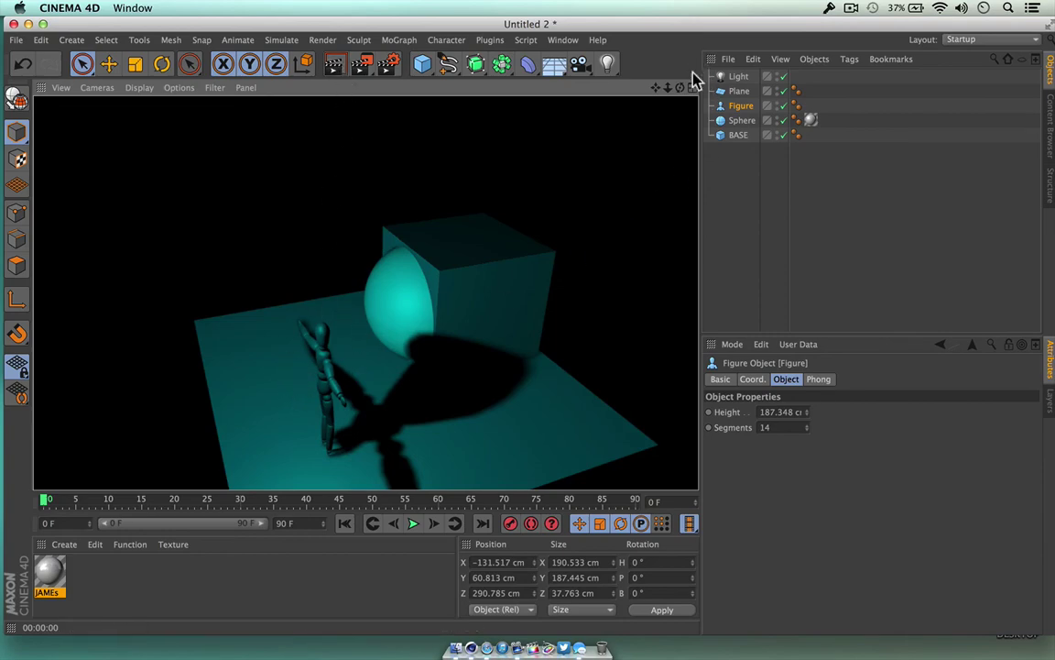
# Step: Move the light back to about Z 55 cm and render the scene from the figure's other side
pyautogui.moveTo(679, 87); pyautogui.dragTo(893, 96)
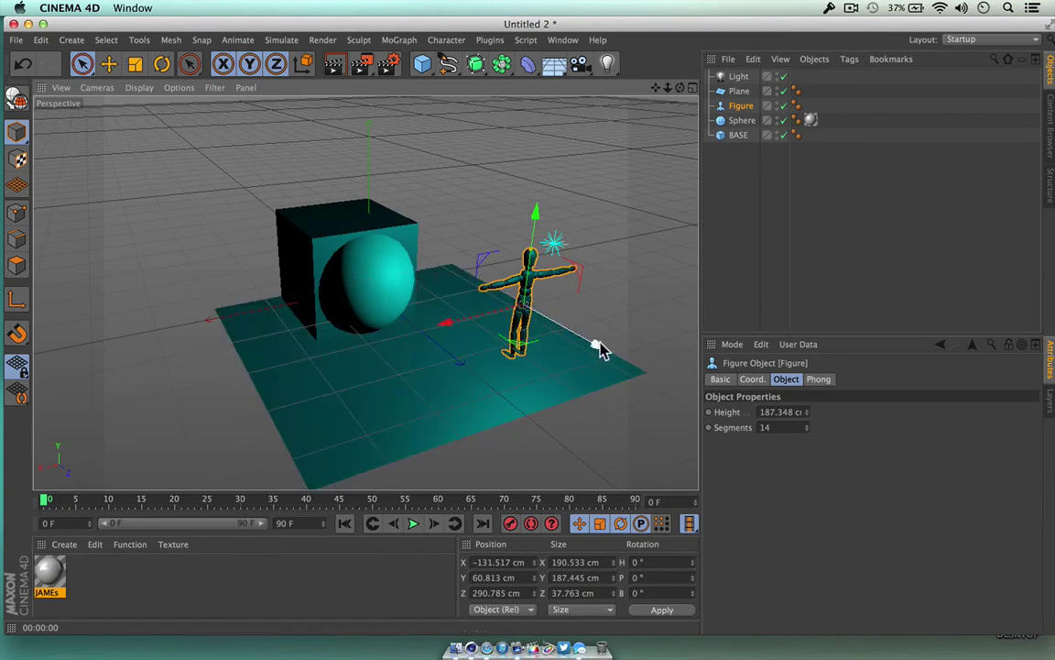
pyautogui.click(740, 76)
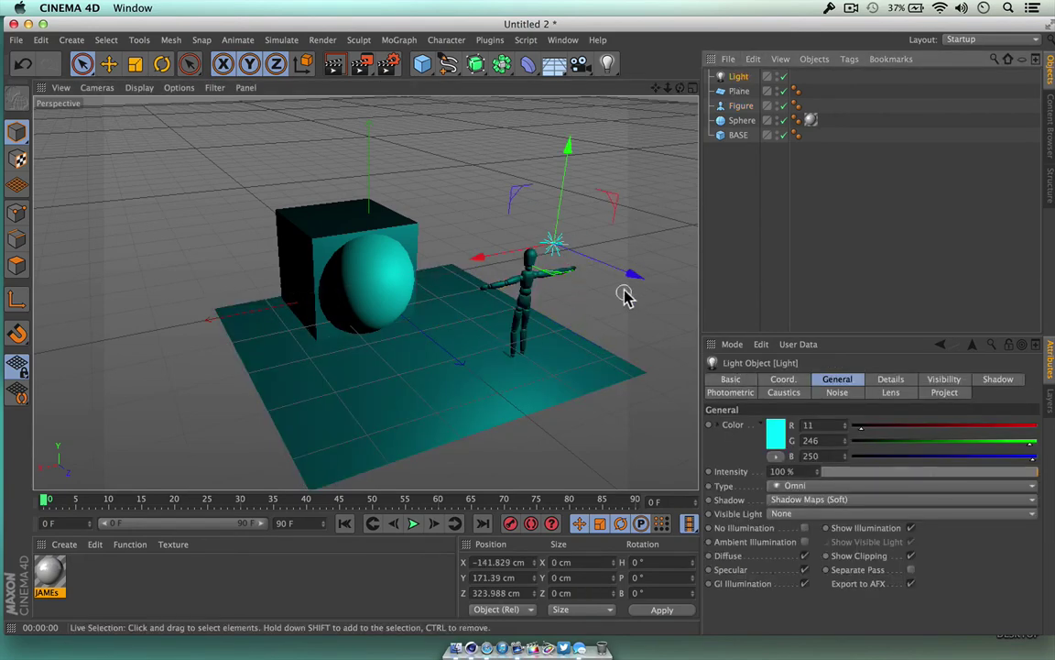
pyautogui.moveTo(635, 278); pyautogui.dragTo(508, 252)
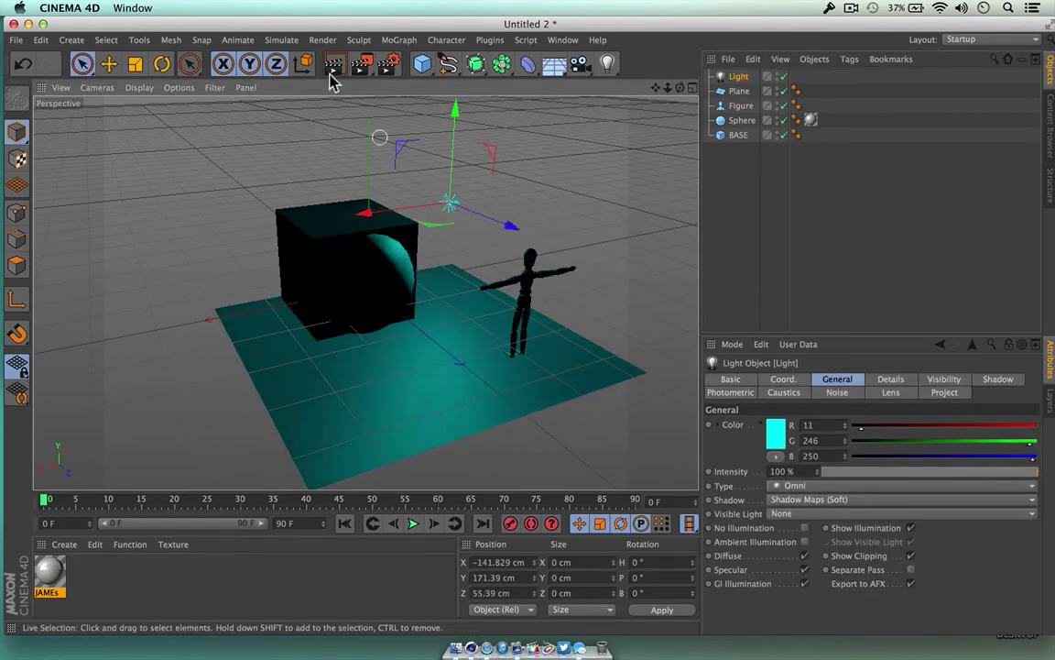
pyautogui.click(334, 63)
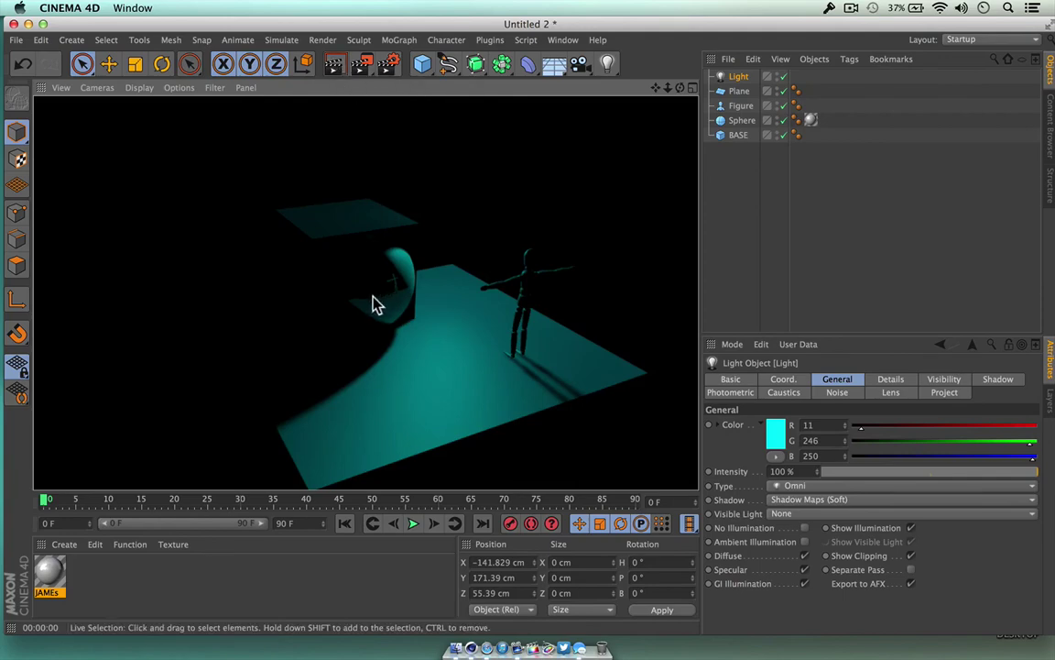
# Step: Render the scene close to the sphere and from behind the figure to examine the reflections and shadows
pyautogui.moveTo(667, 88); pyautogui.dragTo(700, 88)
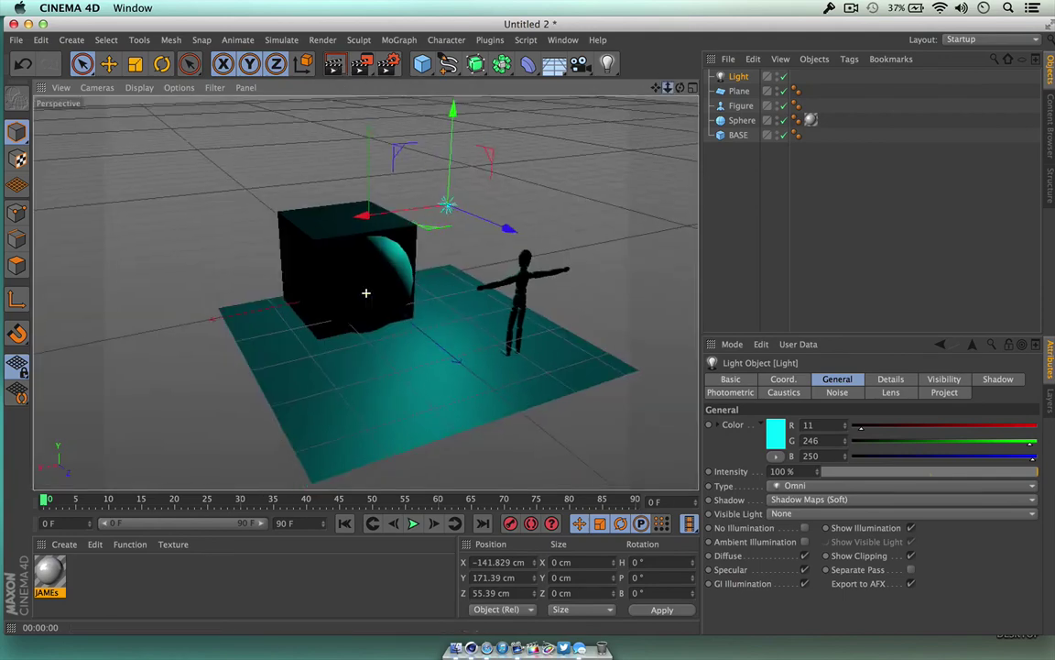
pyautogui.scroll(5, 366, 292)
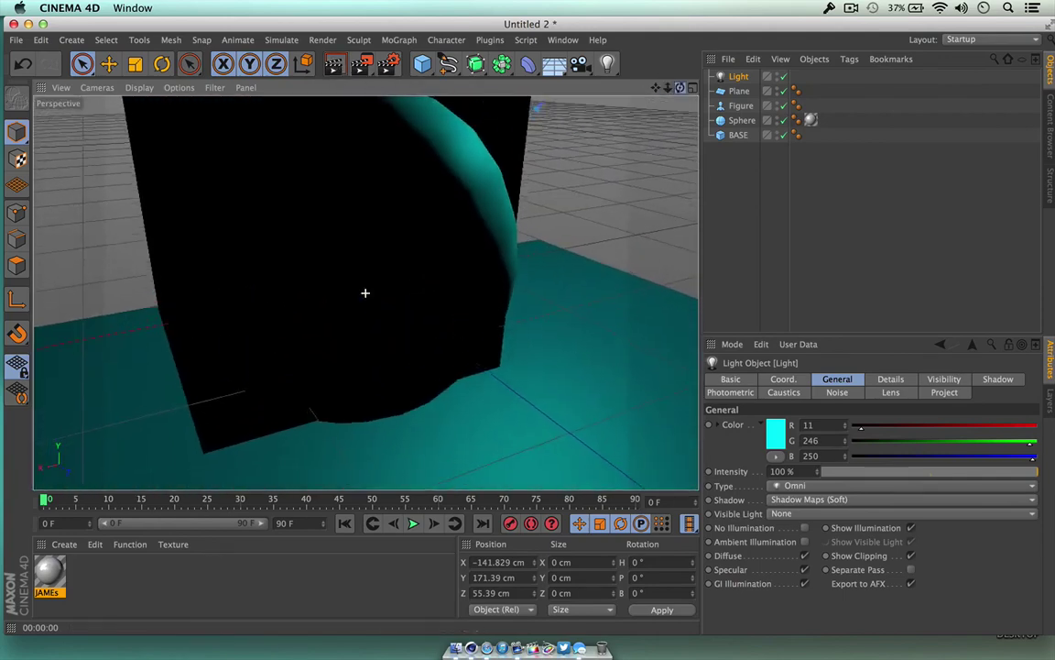
pyautogui.scroll(1, 366, 292)
pyautogui.click(337, 64)
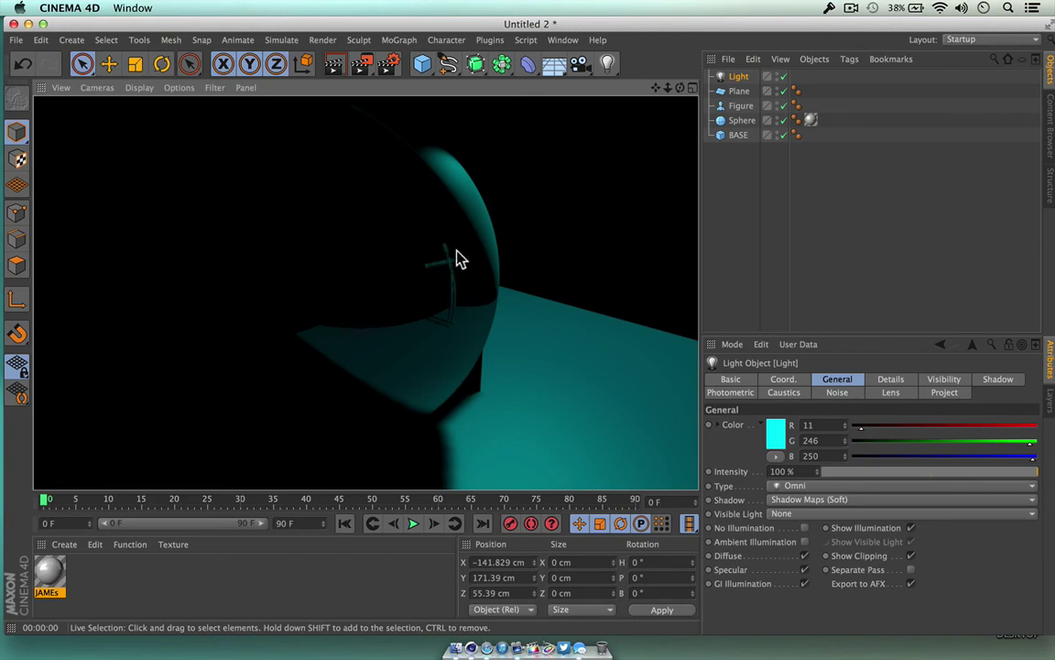
pyautogui.moveTo(668, 89); pyautogui.dragTo(567, 89)
pyautogui.moveTo(679, 88); pyautogui.dragTo(485, 88)
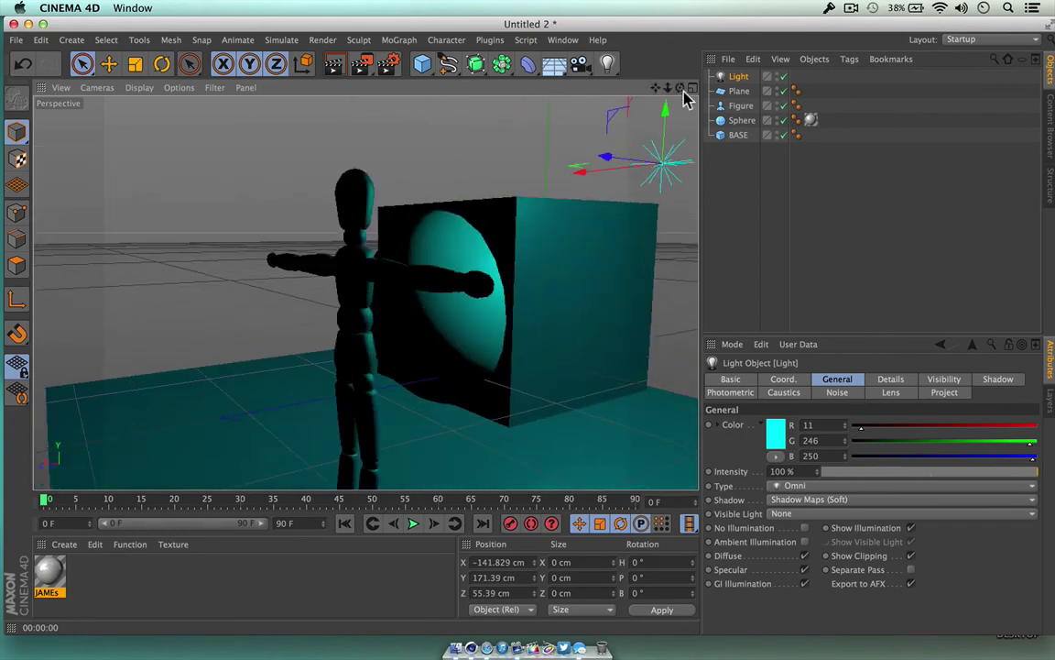
pyautogui.moveTo(680, 88)
pyautogui.mouseDown()
pyautogui.moveTo(586, 101)
pyautogui.moveTo(641, 108)
pyautogui.moveTo(680, 88)
pyautogui.mouseUp()
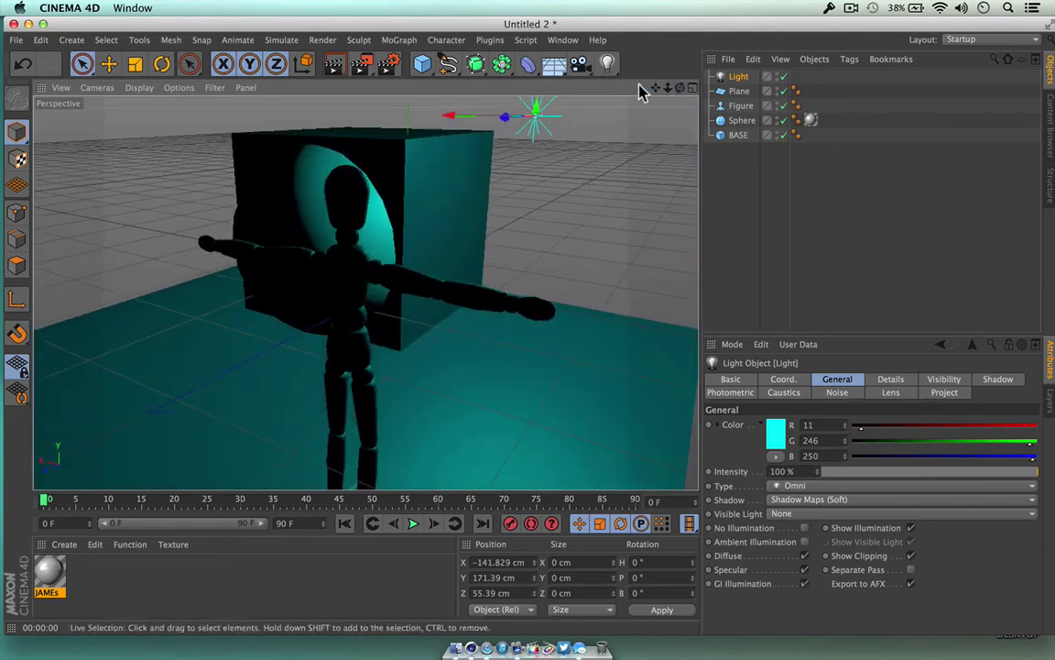
pyautogui.click(335, 66)
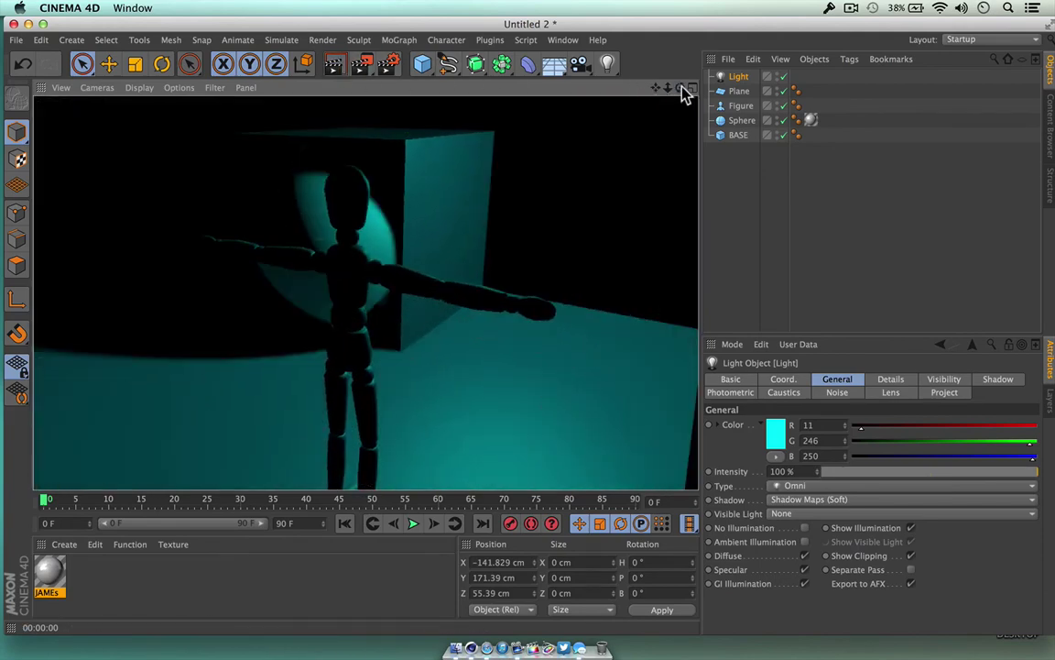
pyautogui.moveTo(681, 89); pyautogui.dragTo(655, 88)
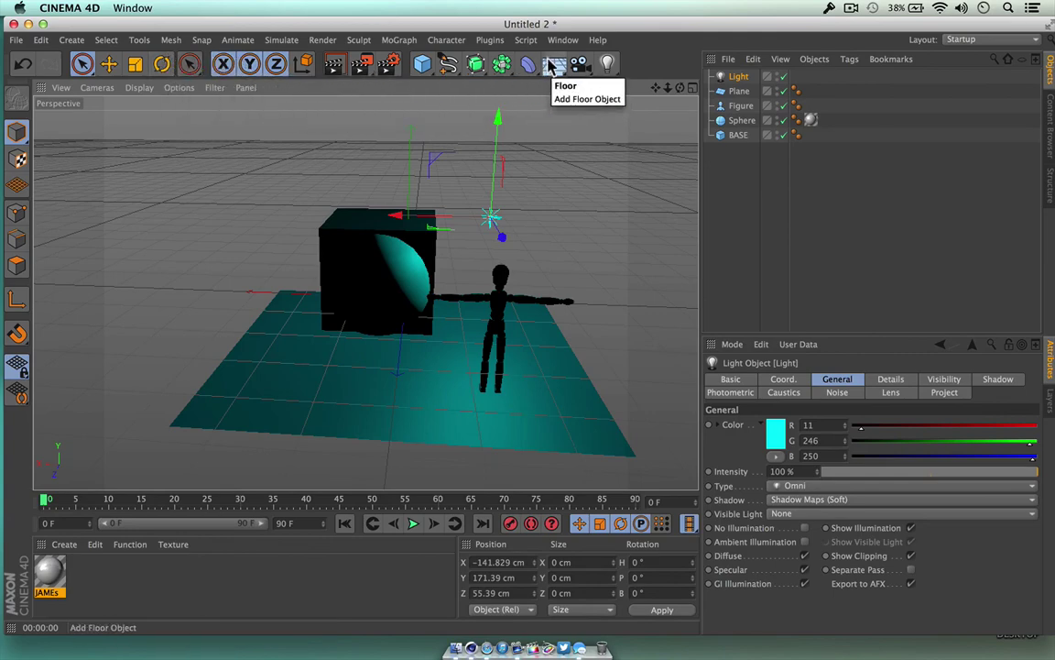
pyautogui.click(423, 66)
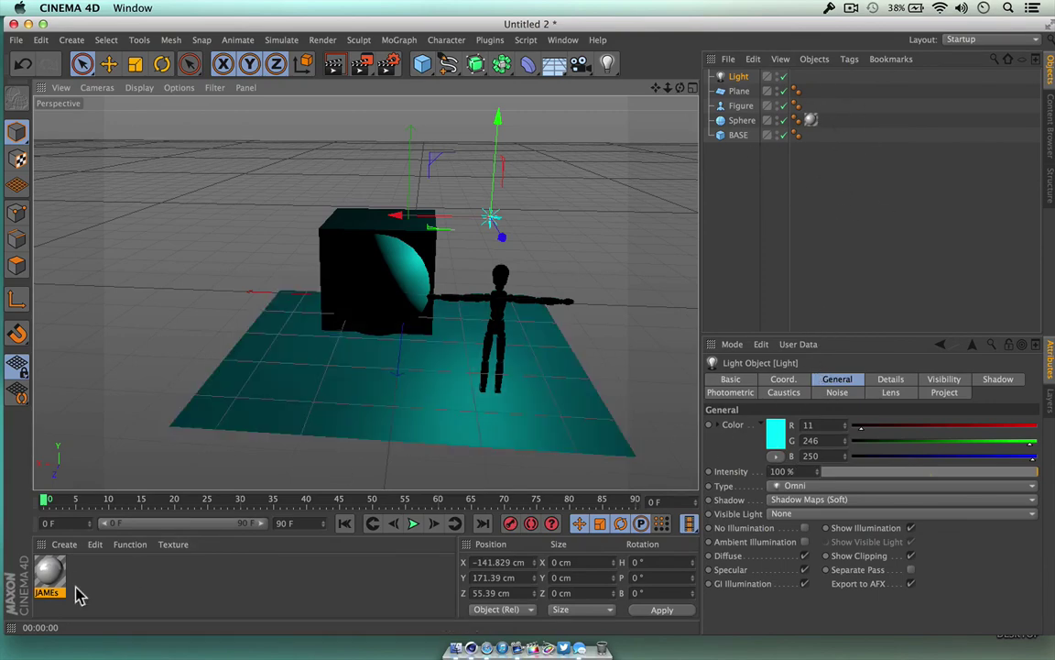
pyautogui.click(20, 213)
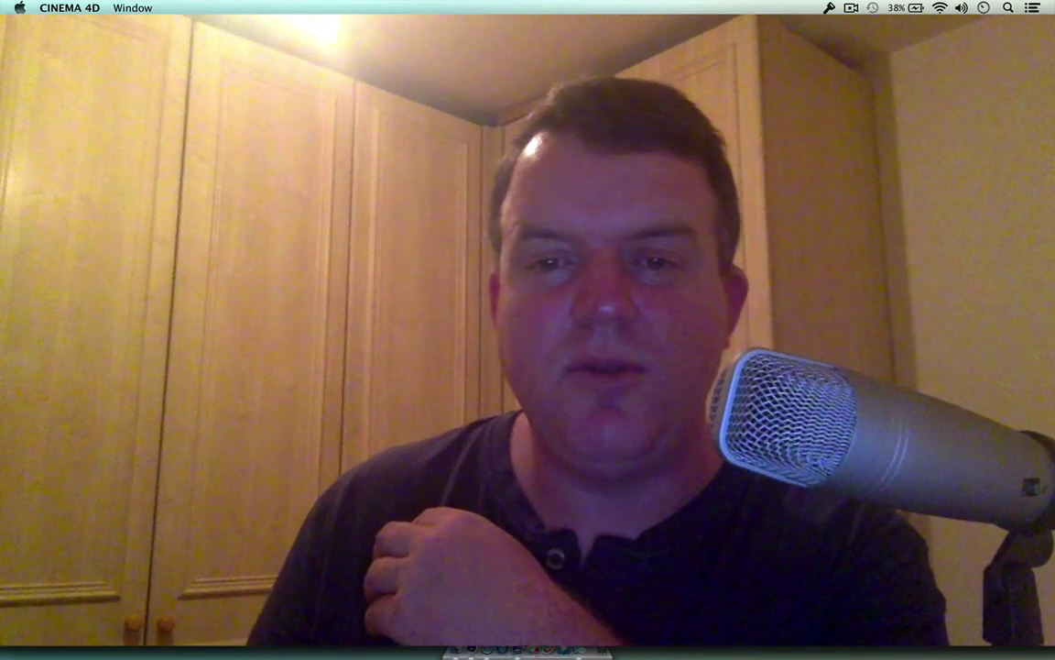